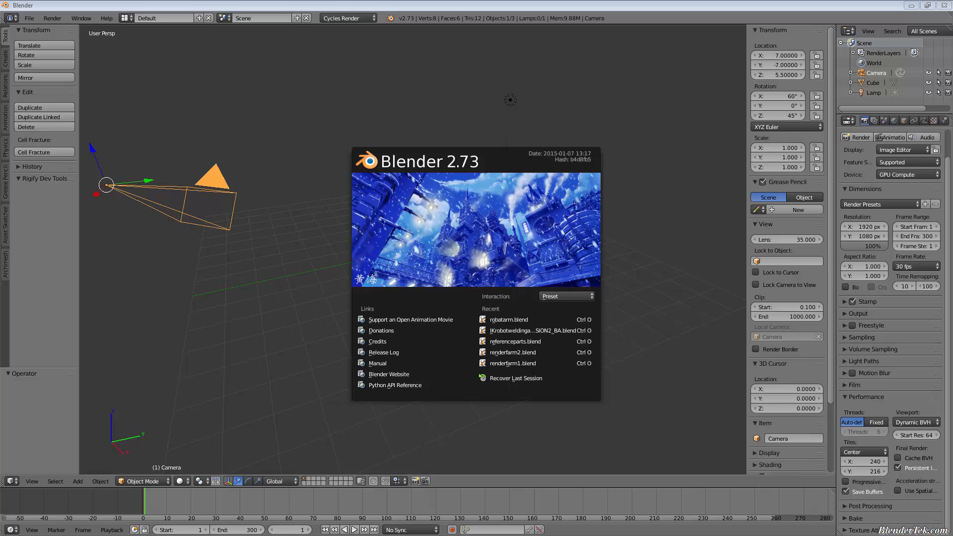
- Hide the camera and delete the default lamp and cube from the scene
{"action": "left_click", "coordinate": [413, 222]}
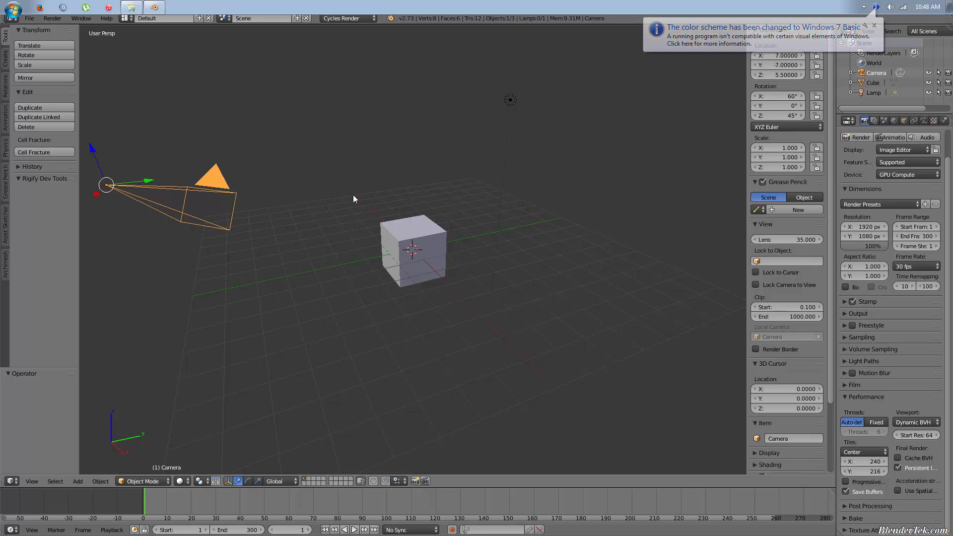
{"action": "key", "text": "h"}
{"action": "right_click", "coordinate": [510, 100]}
{"action": "key", "text": "x"}
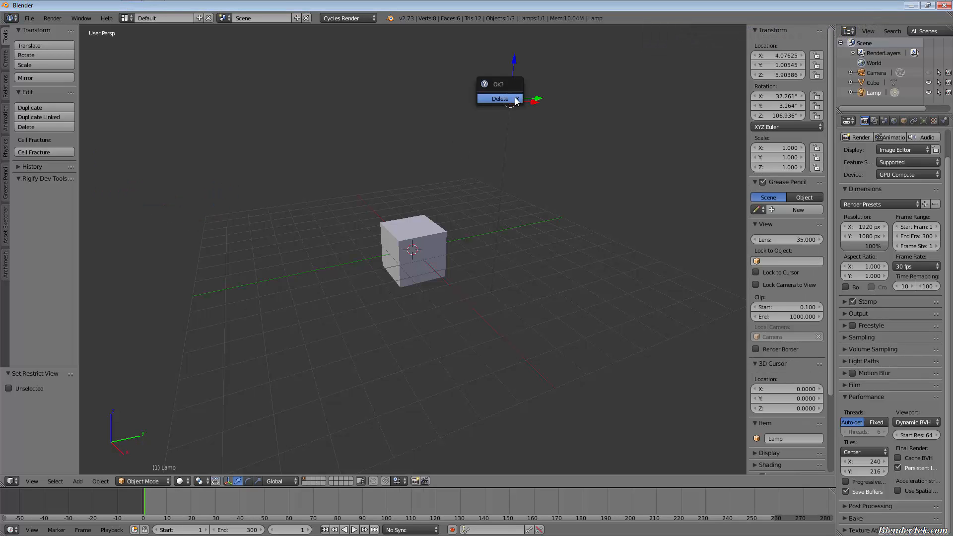
{"action": "left_click", "coordinate": [515, 100]}
{"action": "right_click", "coordinate": [417, 234]}
{"action": "key", "text": "x"}
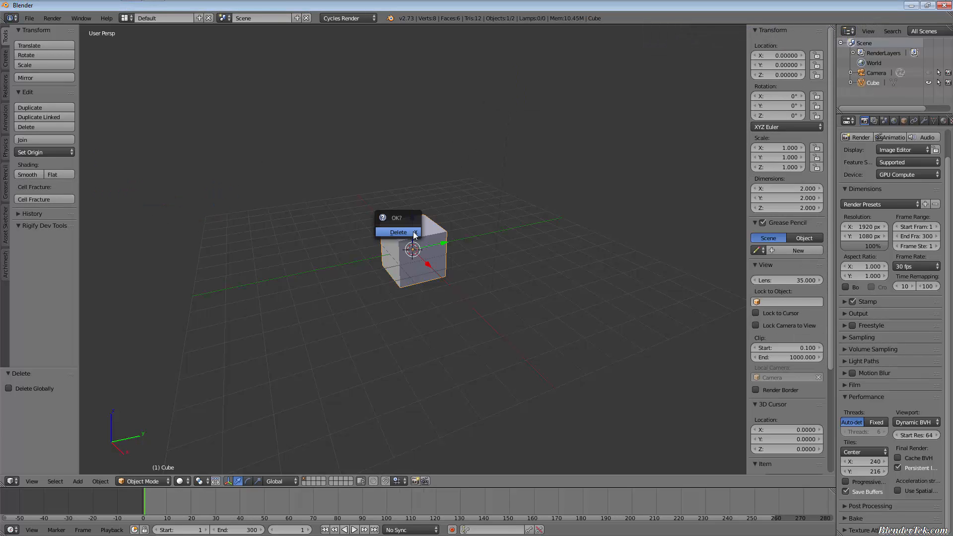
{"action": "left_click", "coordinate": [415, 233]}
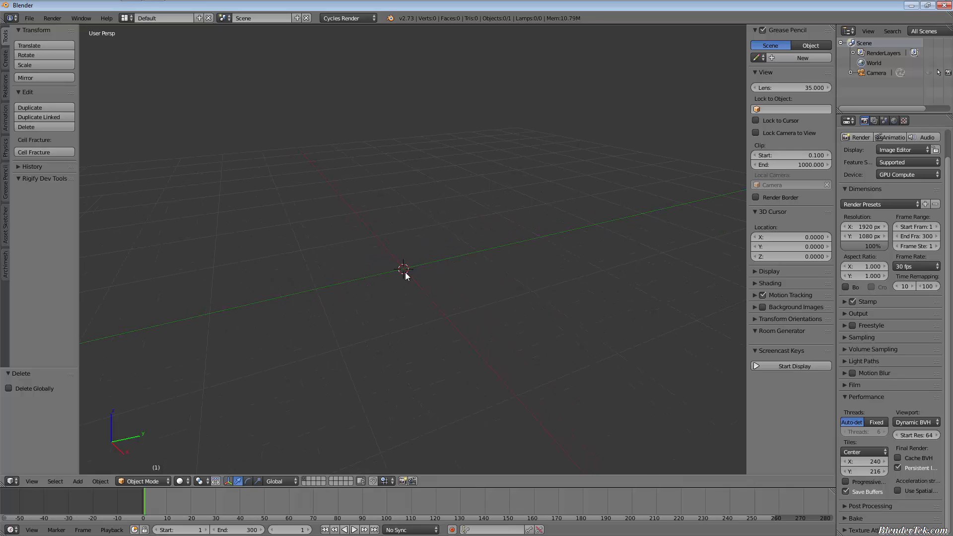
- Add a mesh circle at the origin with its fill type set to Triangle Fan
{"action": "key", "text": "shift+a"}
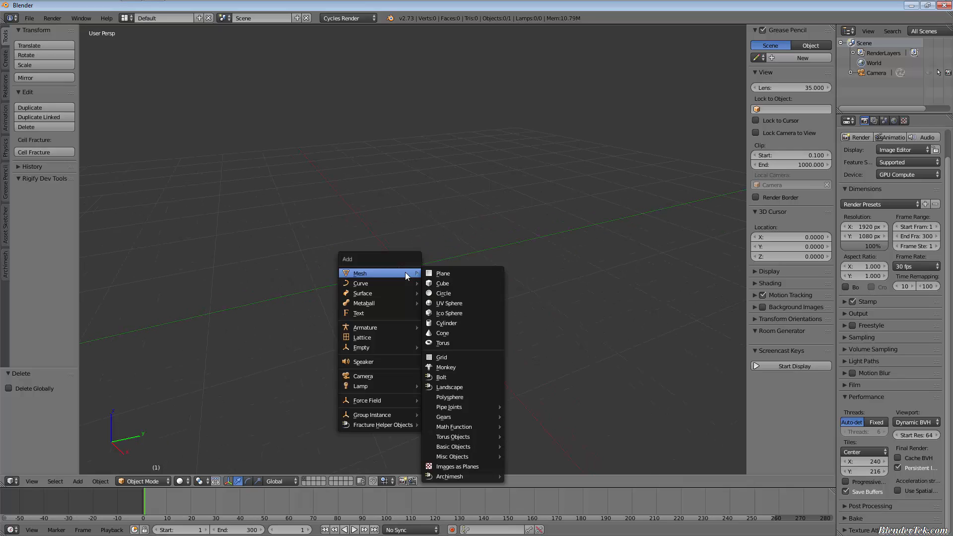
{"action": "left_click", "coordinate": [451, 296]}
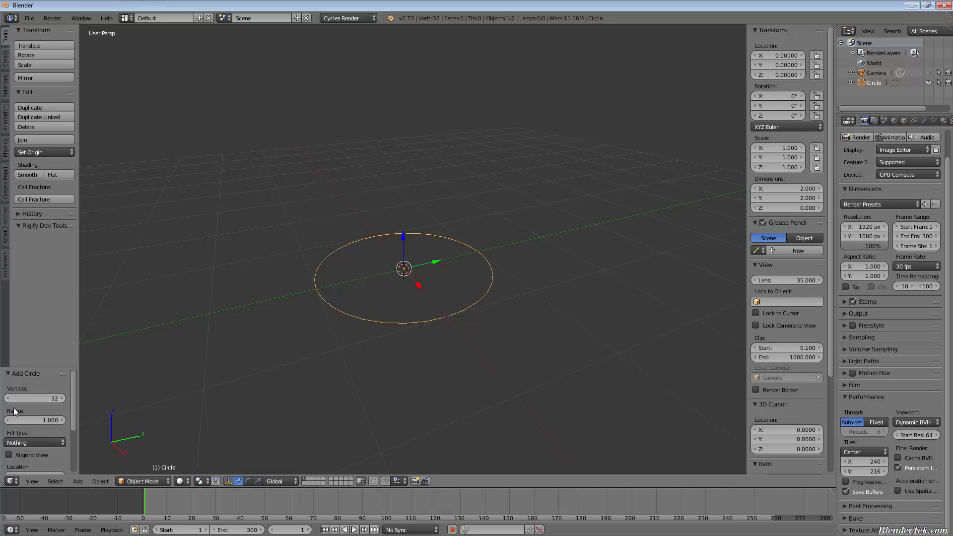
{"action": "key", "text": "F6"}
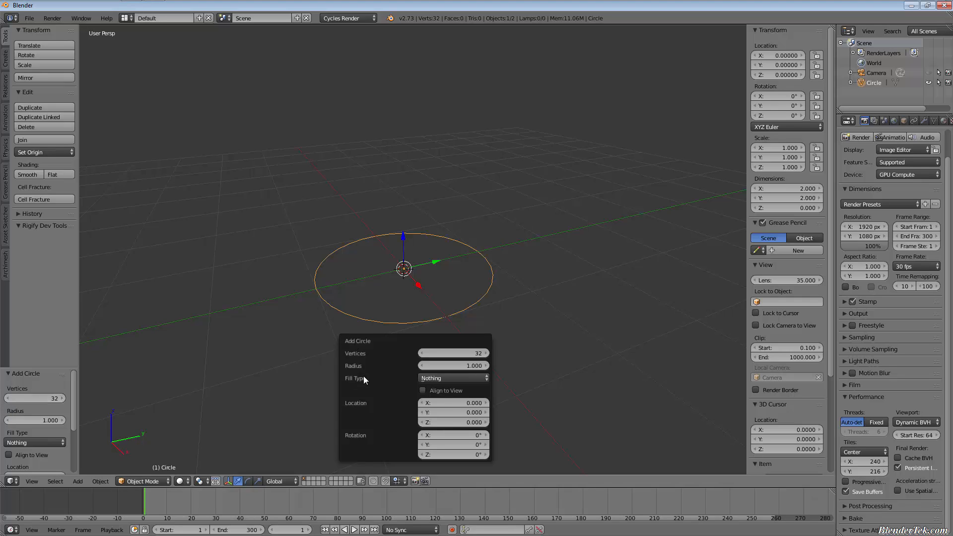
{"action": "left_click", "coordinate": [441, 379]}
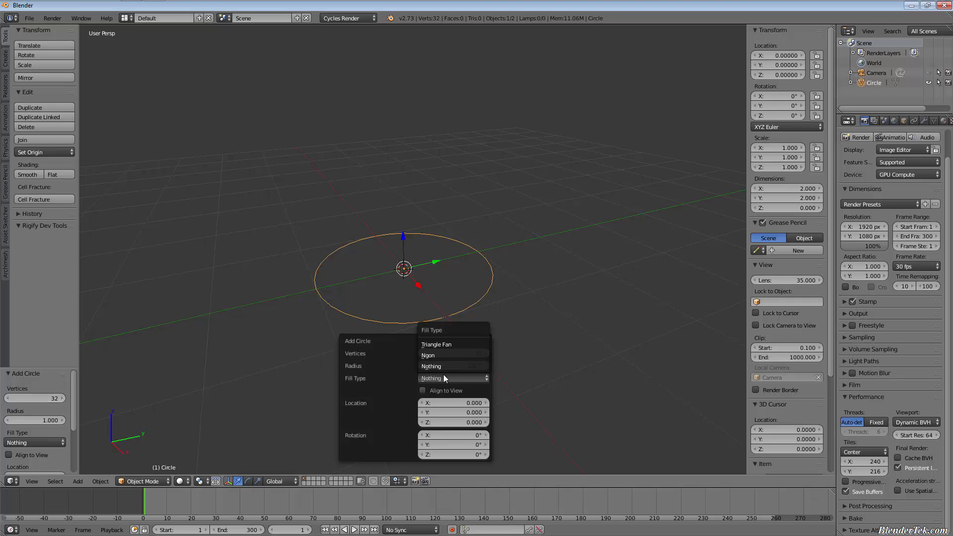
{"action": "left_click", "coordinate": [442, 345]}
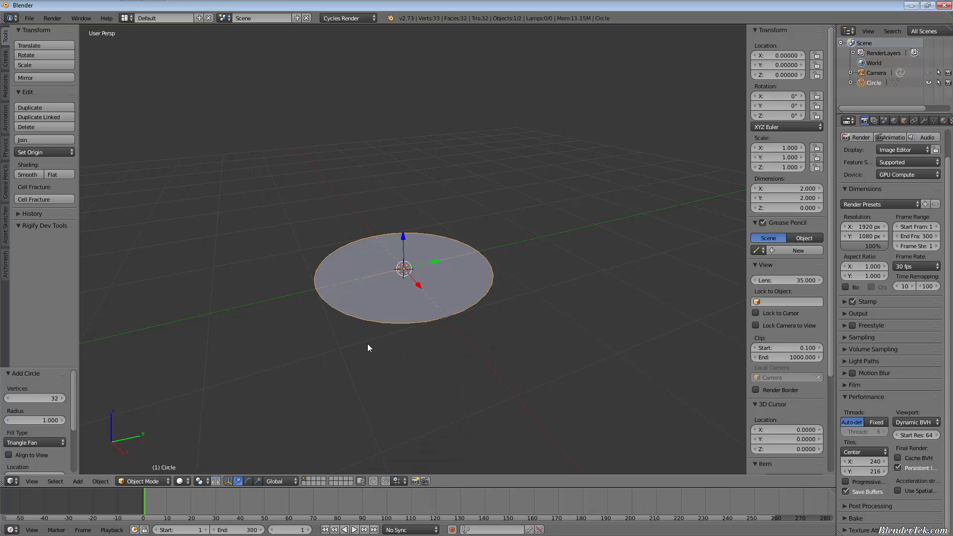
- In Edit Mode, delete all vertices of the circle's outer rim, keeping only the centre vertex
{"action": "key", "text": "Tab"}
{"action": "scroll", "coordinate": [402, 324], "scroll_direction": "up", "scroll_amount": 4}
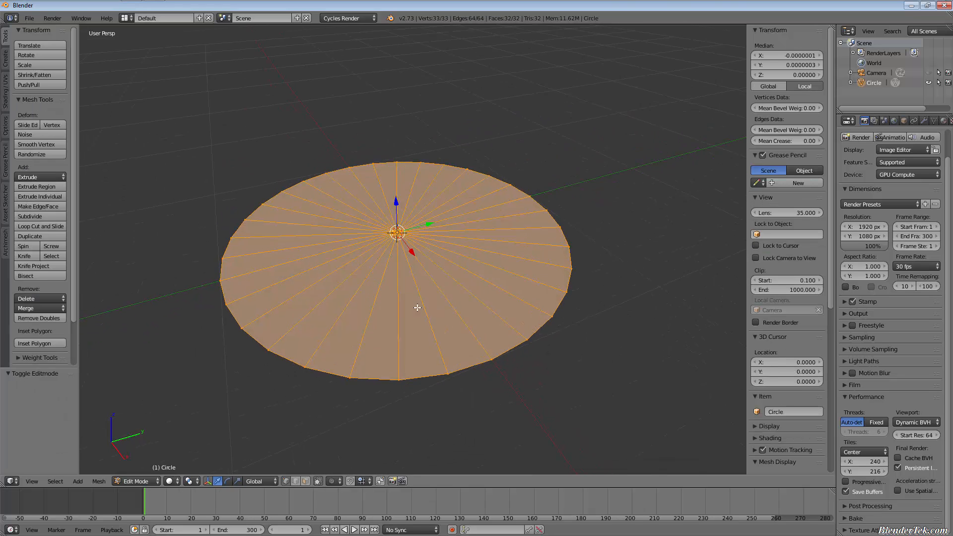
{"action": "scroll", "coordinate": [415, 321], "scroll_direction": "down", "scroll_amount": 3}
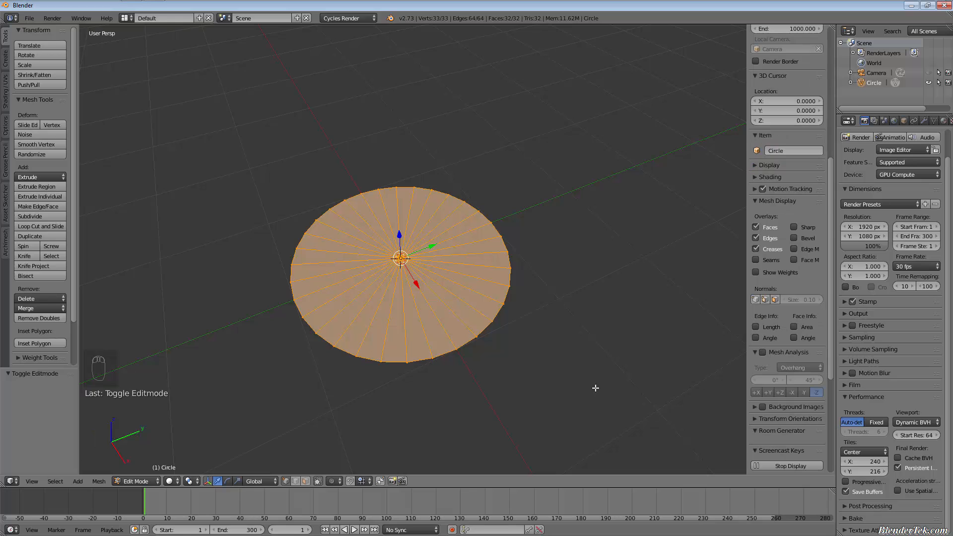
{"action": "key", "text": "n"}
{"action": "key", "text": "c"}
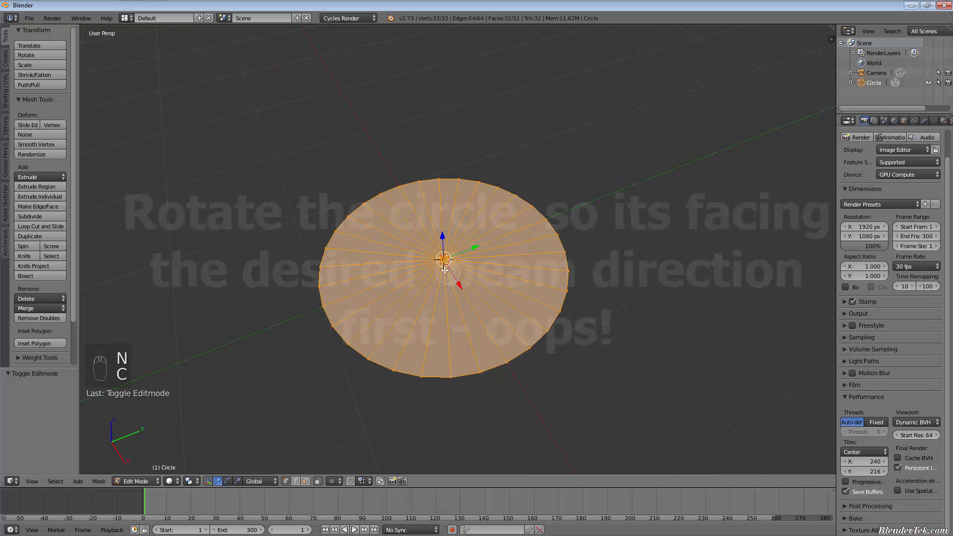
{"action": "middle_click", "coordinate": [444, 259]}
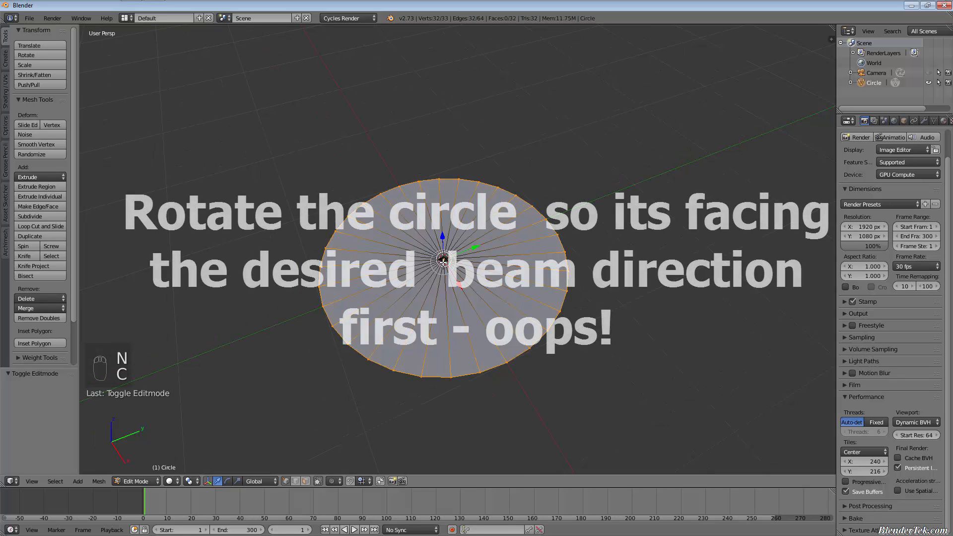
{"action": "key", "text": "x"}
{"action": "left_click", "coordinate": [446, 290]}
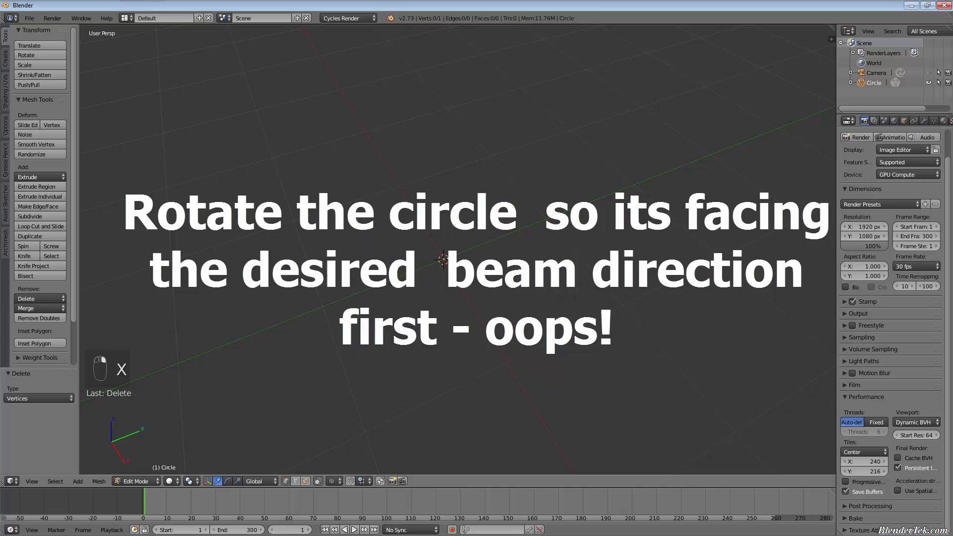
- Select the remaining centre vertex and try moving it away from the origin
{"action": "key", "text": "c"}
{"action": "left_click", "coordinate": [443, 265]}
{"action": "key", "text": "g"}
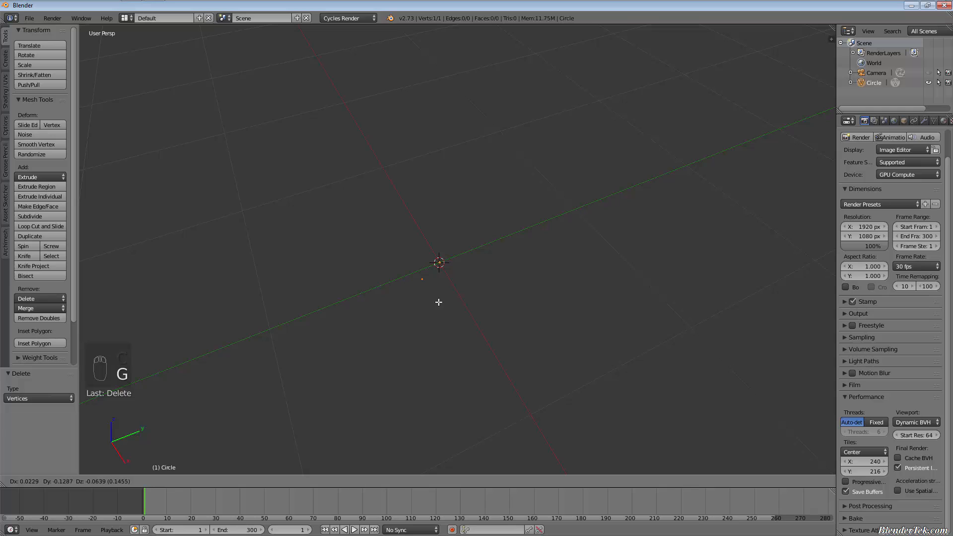
{"action": "right_click", "coordinate": [454, 307]}
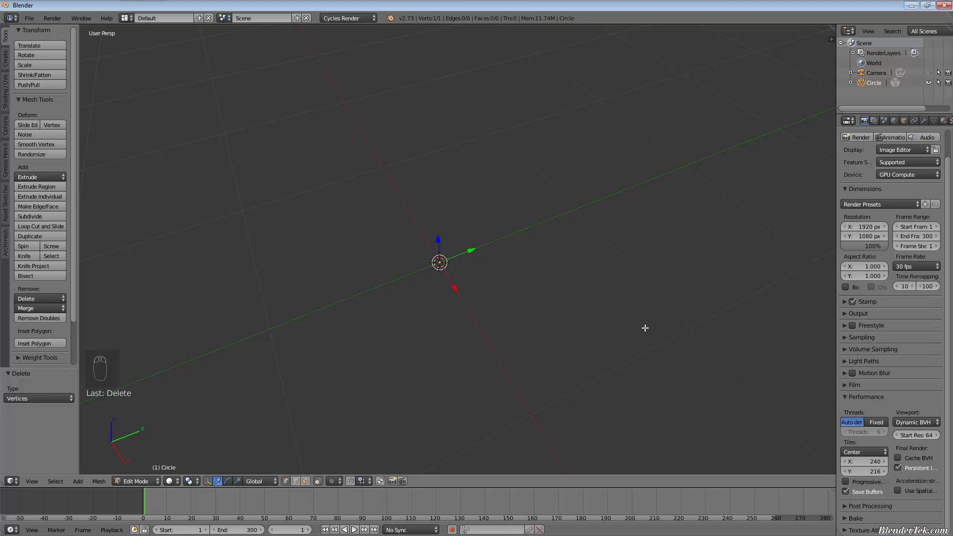
- Widen the outliner and properties area and rename the circle object as Laser Beam Emitter
{"action": "left_click_drag", "start_coordinate": [836, 300], "coordinate": [725, 299]}
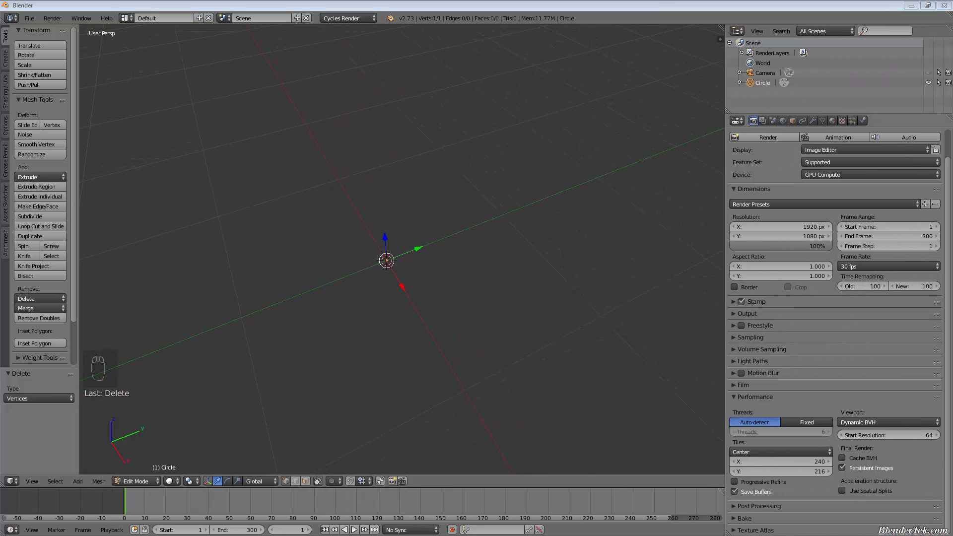
{"action": "double_click", "coordinate": [764, 84]}
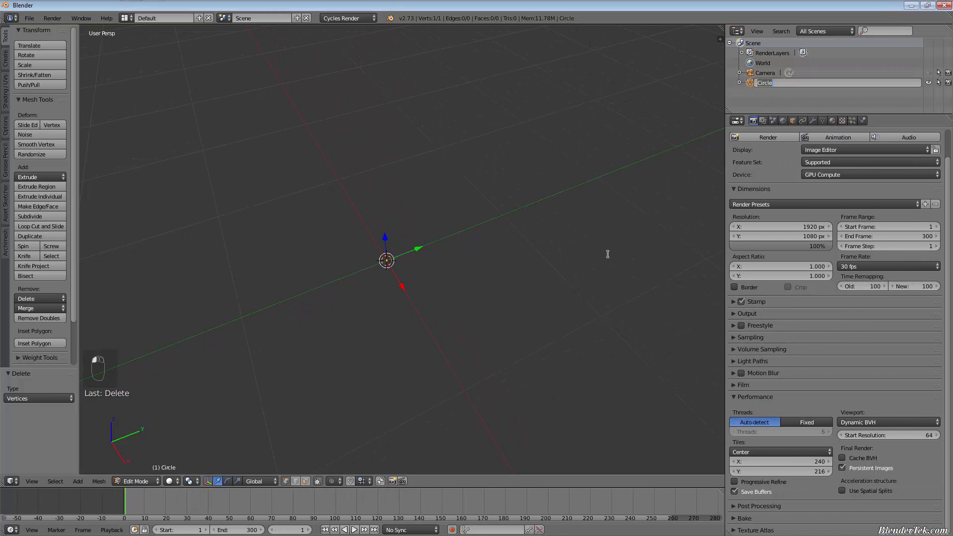
{"action": "type", "text": "Laser Emi"}
{"action": "key", "text": "BackSpace"}
{"action": "key", "text": "BackSpace"}
{"action": "key", "text": "BackSpace"}
{"action": "type", "text": "B"}
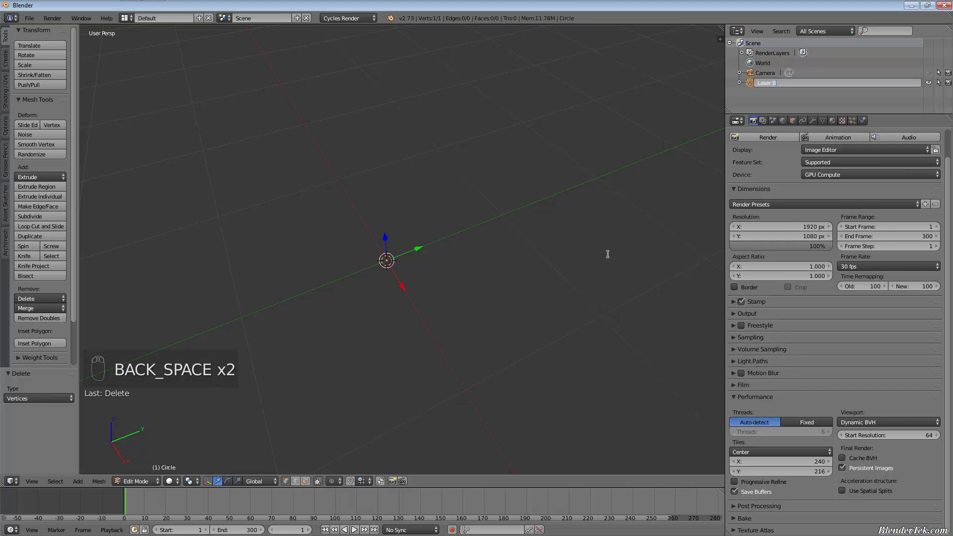
{"action": "type", "text": "eam Emitter"}
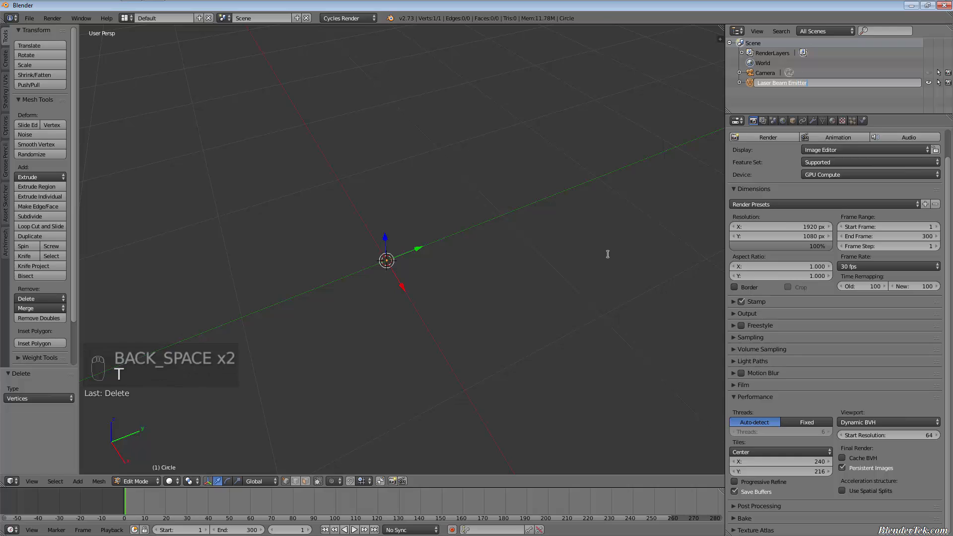
{"action": "key", "text": "Return"}
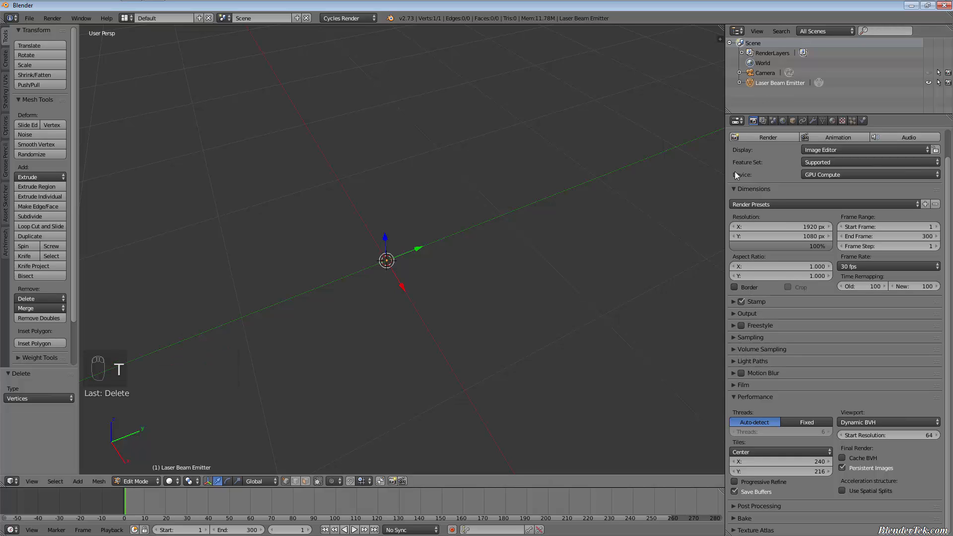
- Add a particle system to the Laser Beam Emitter and name it Laser
{"action": "left_click", "coordinate": [851, 121]}
{"action": "left_click", "coordinate": [824, 179]}
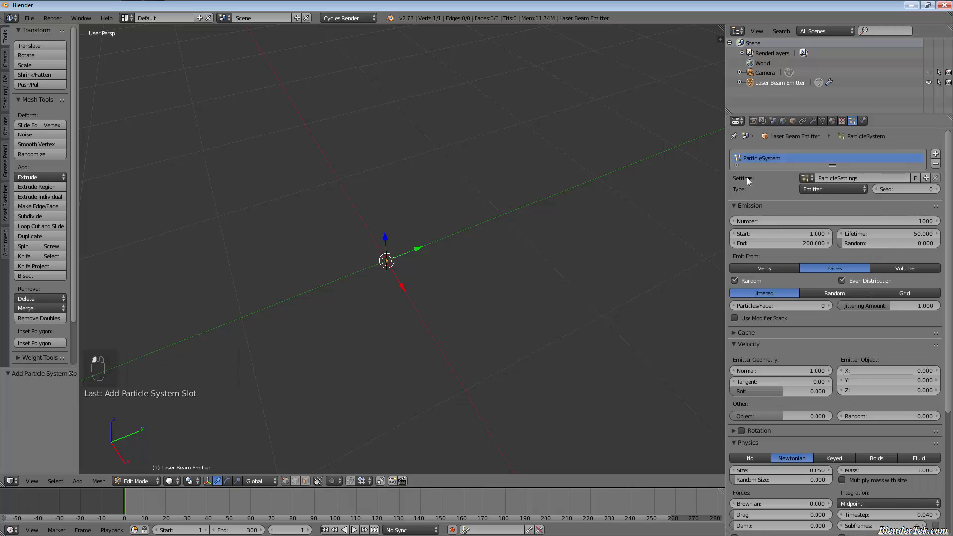
{"action": "double_click", "coordinate": [836, 177]}
{"action": "double_click", "coordinate": [794, 157]}
{"action": "type", "text": "Laser"}
{"action": "key", "text": "Return"}
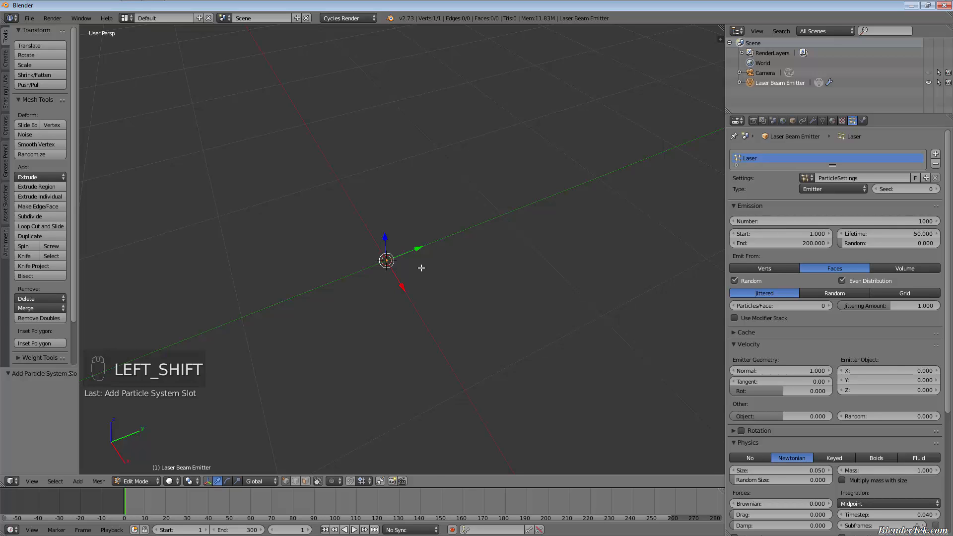
- Return to Object Mode and add a mesh cylinder at the origin
{"action": "key", "text": "shift+a"}
{"action": "key", "text": "Tab"}
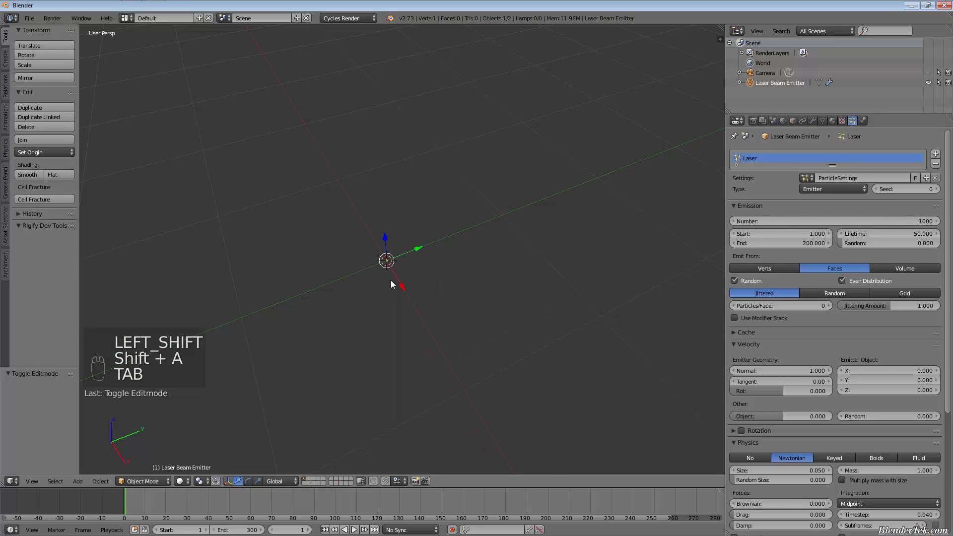
{"action": "key", "text": "shift+a"}
{"action": "mouse_move", "coordinate": [391, 279]}
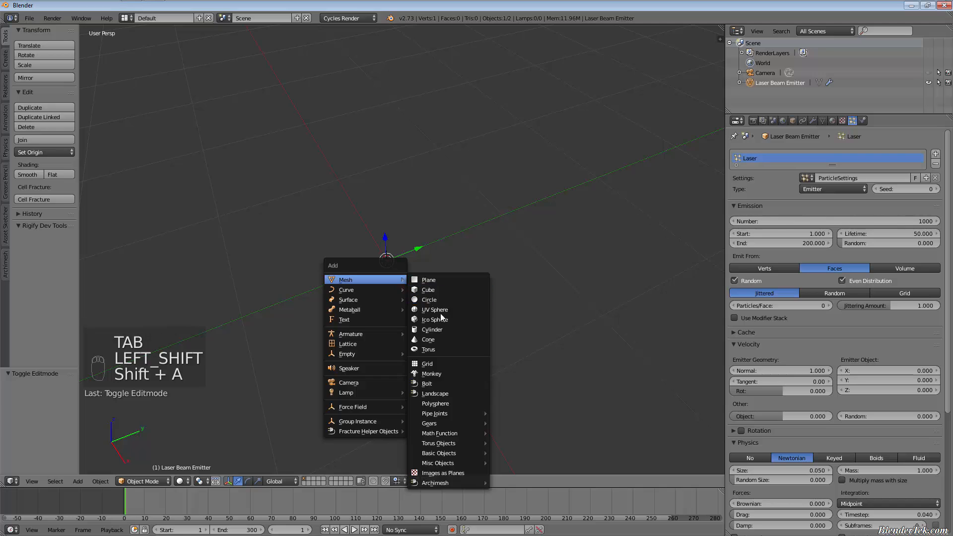
{"action": "left_click", "coordinate": [441, 332]}
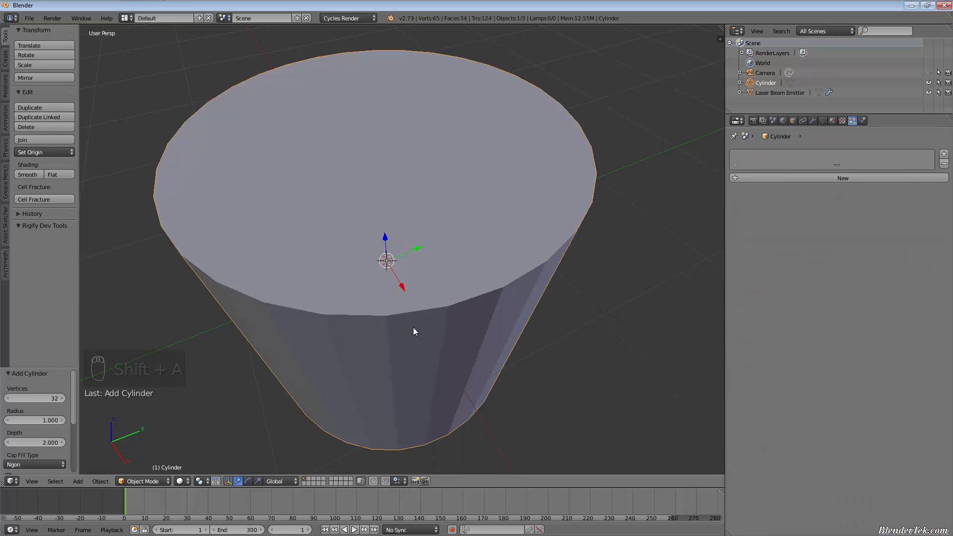
- Give the cylinder a new material named LaserBeam.mat and rename the object as Beam
{"action": "middle_click_drag", "start_coordinate": [415, 329], "coordinate": [307, 366]}
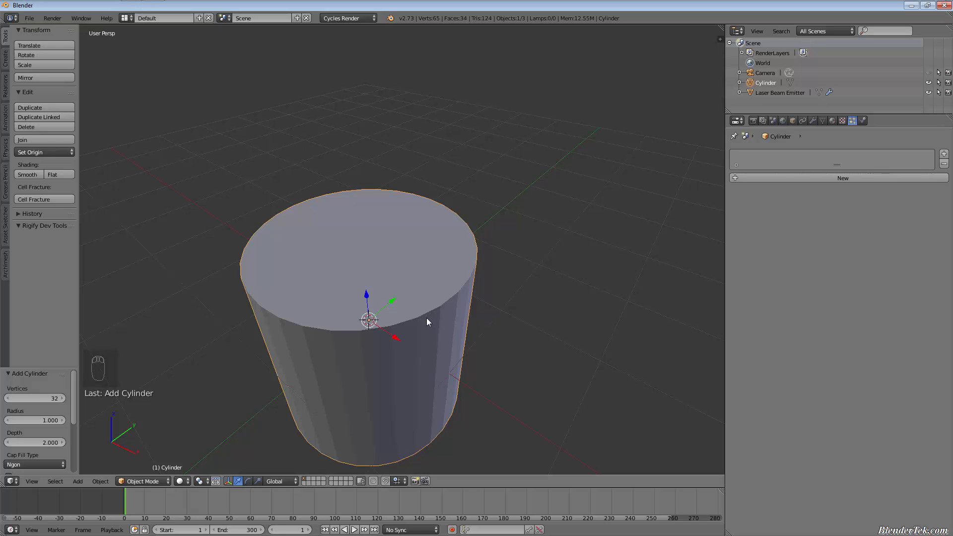
{"action": "left_click", "coordinate": [808, 178]}
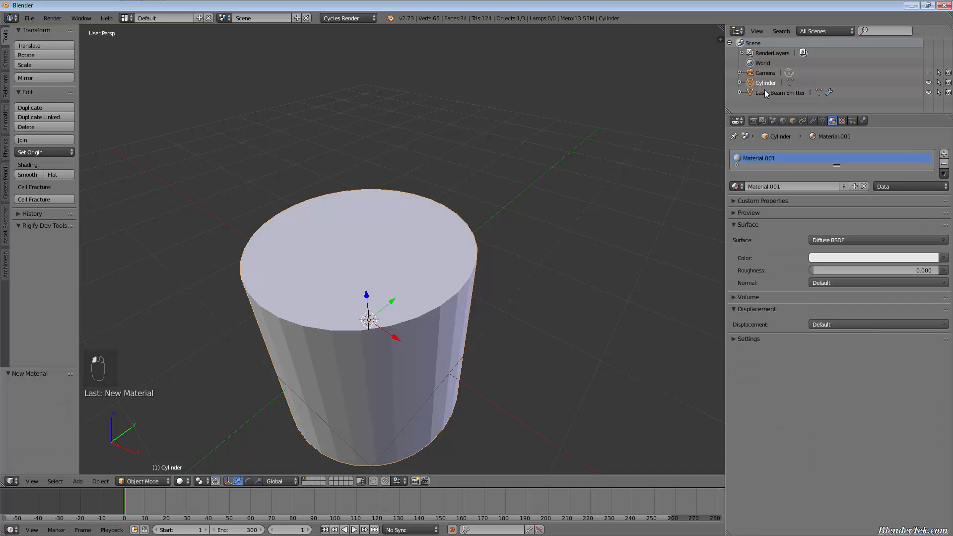
{"action": "double_click", "coordinate": [763, 82]}
{"action": "type", "text": "Laser"}
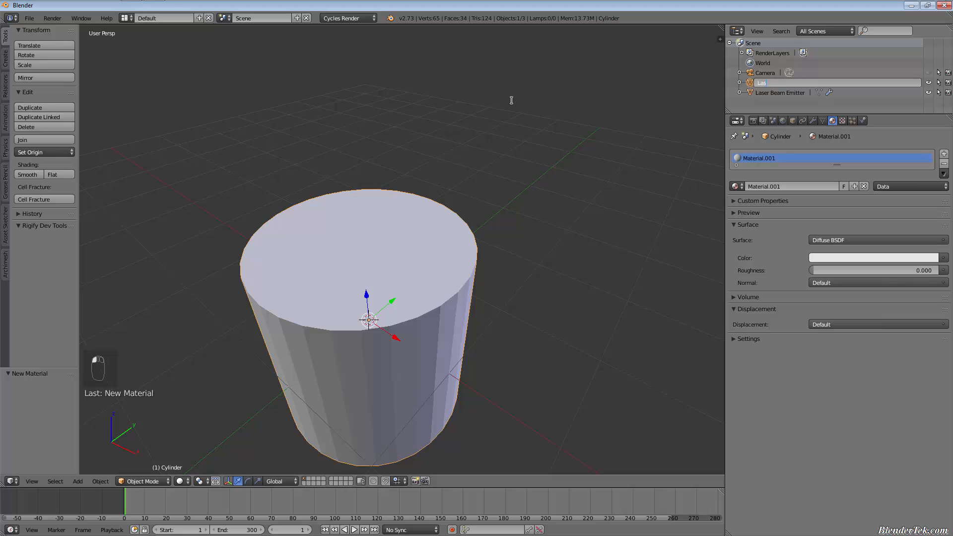
{"action": "key", "text": "Return"}
{"action": "double_click", "coordinate": [763, 83]}
{"action": "type", "text": "Beam"}
{"action": "key", "text": "Return"}
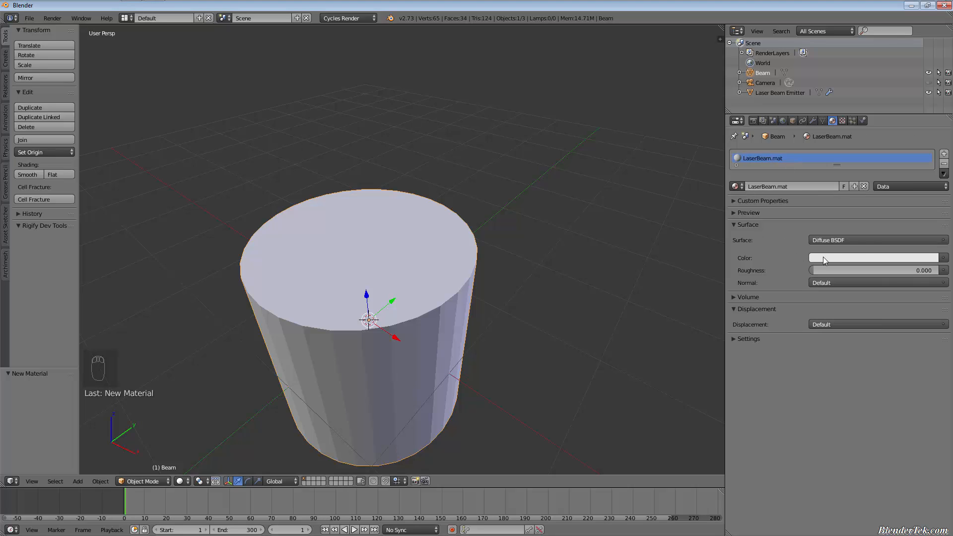
- Make LaserBeam.mat an Emission surface with a blue colour and use the same blue as its viewport colour
{"action": "left_click", "coordinate": [862, 239]}
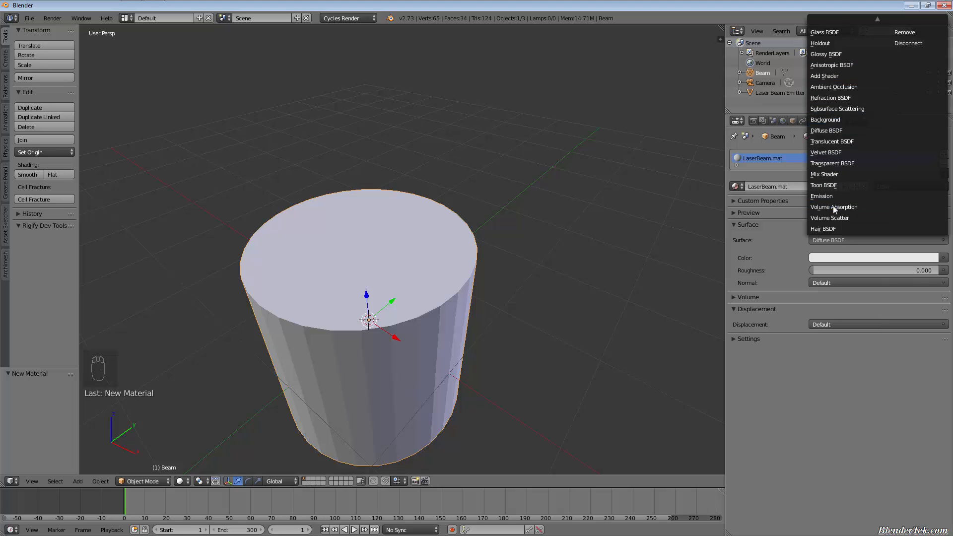
{"action": "left_click", "coordinate": [844, 196]}
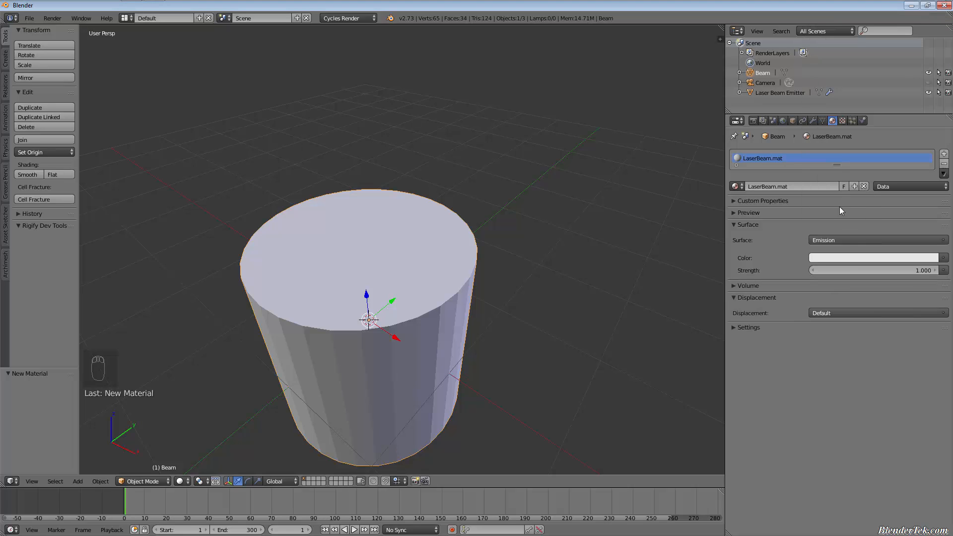
{"action": "left_click", "coordinate": [878, 256]}
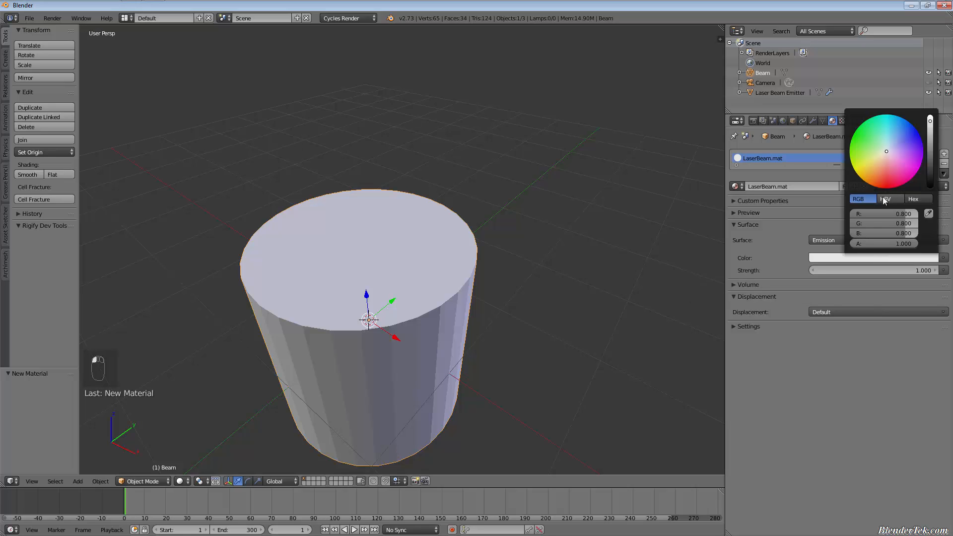
{"action": "left_click", "coordinate": [891, 150]}
{"action": "left_click_drag", "start_coordinate": [891, 150], "coordinate": [903, 131]}
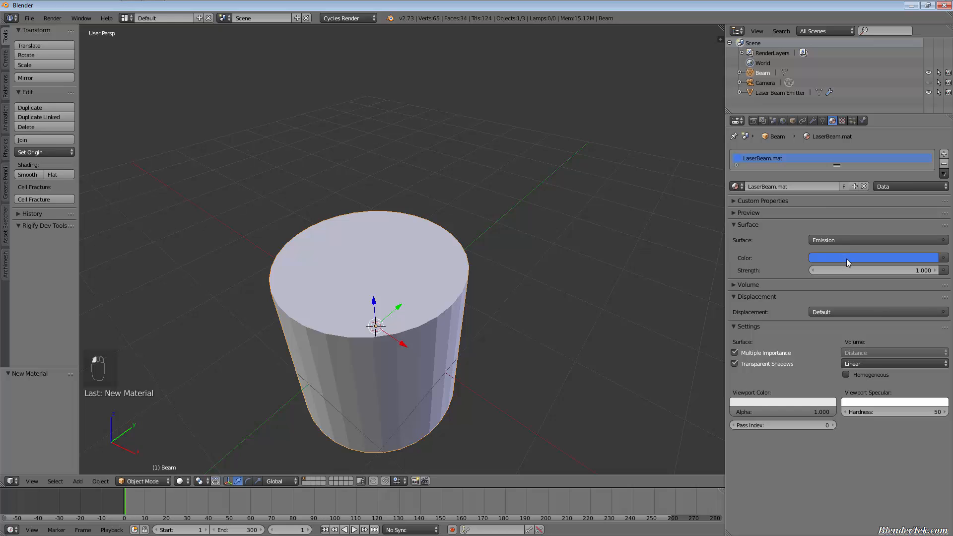
{"action": "key", "text": "ctrl+v"}
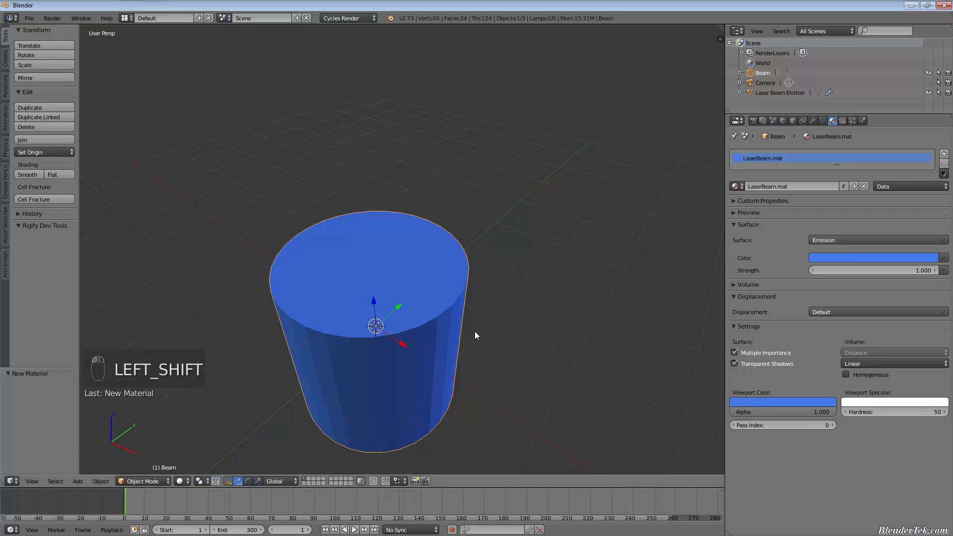
- Move the Beam cylinder to the second layer and show that layer together with the first one
{"action": "middle_click_drag", "start_coordinate": [475, 331], "coordinate": [550, 288], "text": "shift"}
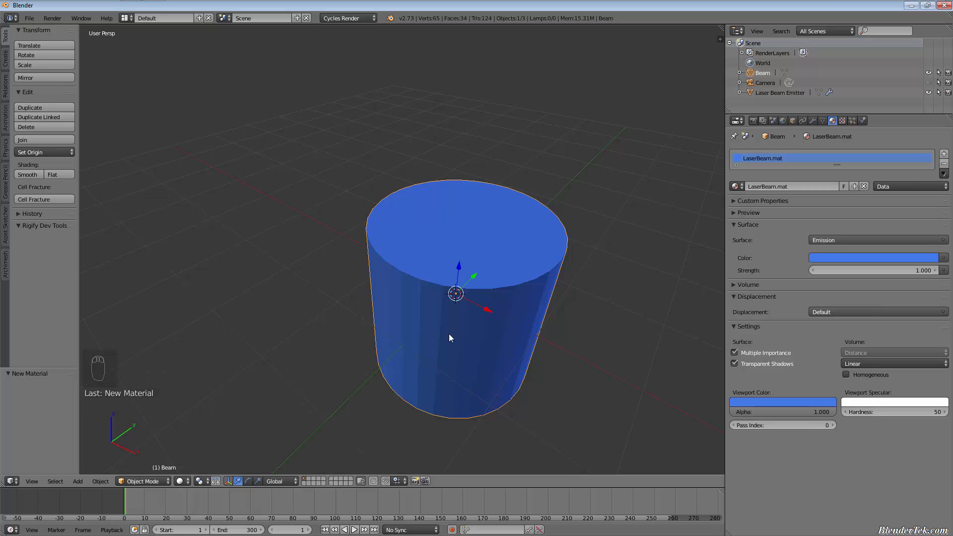
{"action": "key", "text": "m"}
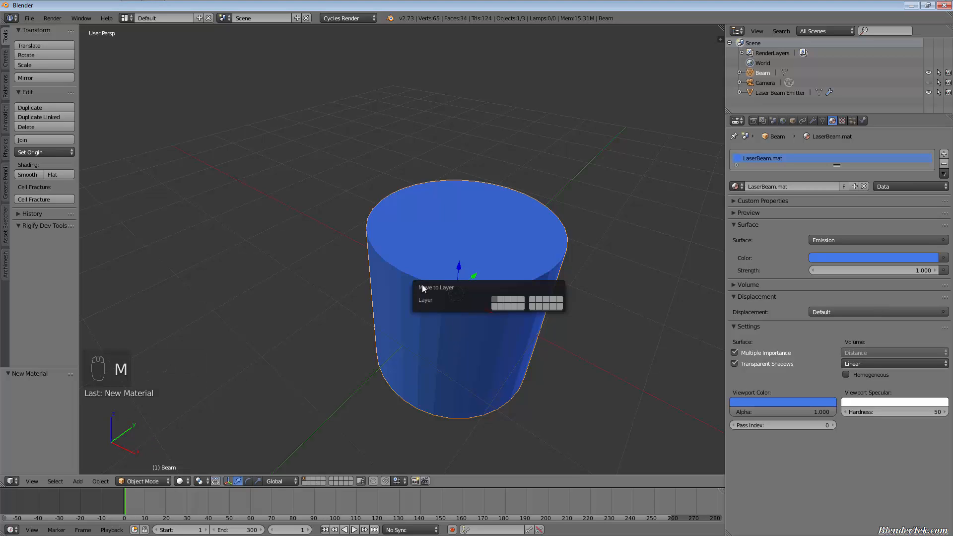
{"action": "left_click", "coordinate": [502, 300]}
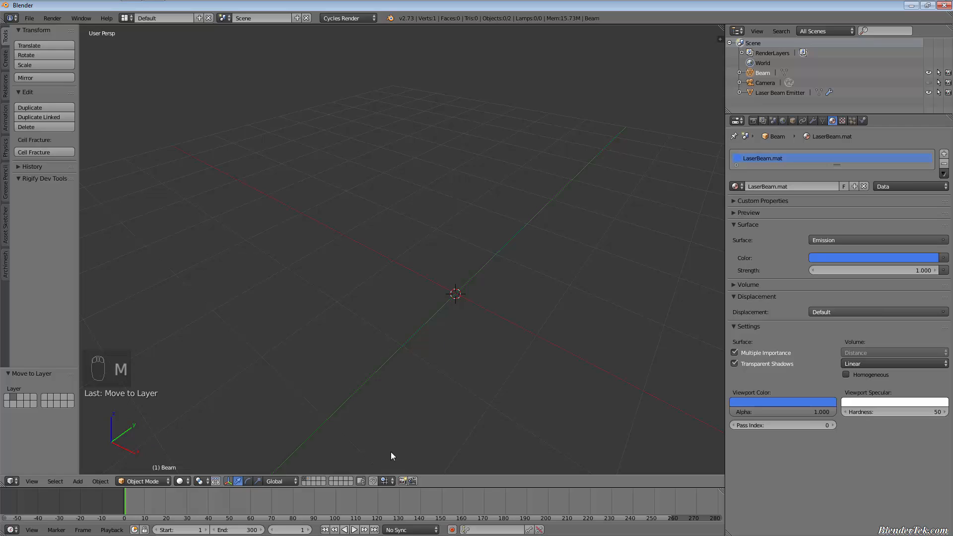
{"action": "left_click", "coordinate": [309, 480], "text": "shift"}
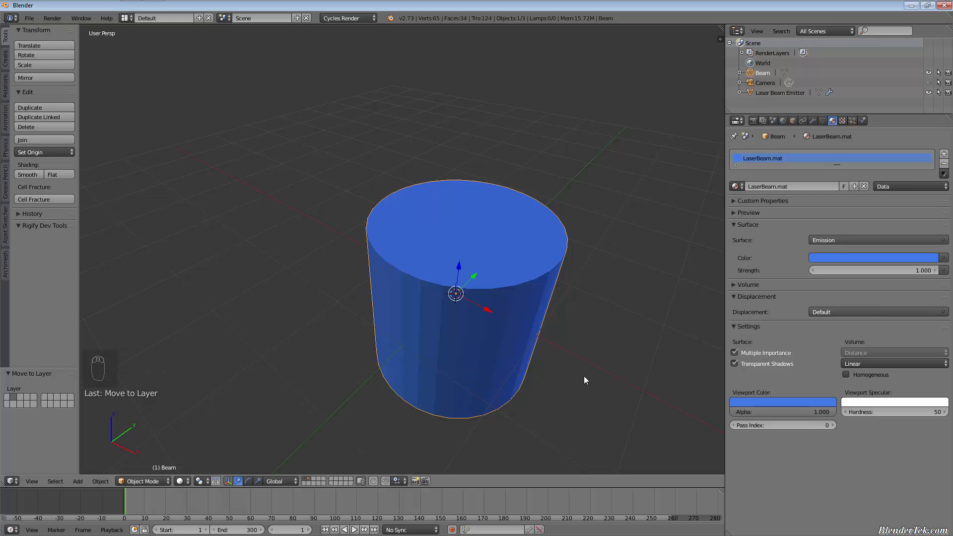
- Move the Beam cylinder about 2.2 units along the positive X axis, away from the emitter
{"action": "middle_click_drag", "start_coordinate": [483, 357], "coordinate": [413, 324], "text": "shift"}
{"action": "scroll", "coordinate": [397, 315], "scroll_direction": "down", "scroll_amount": 2}
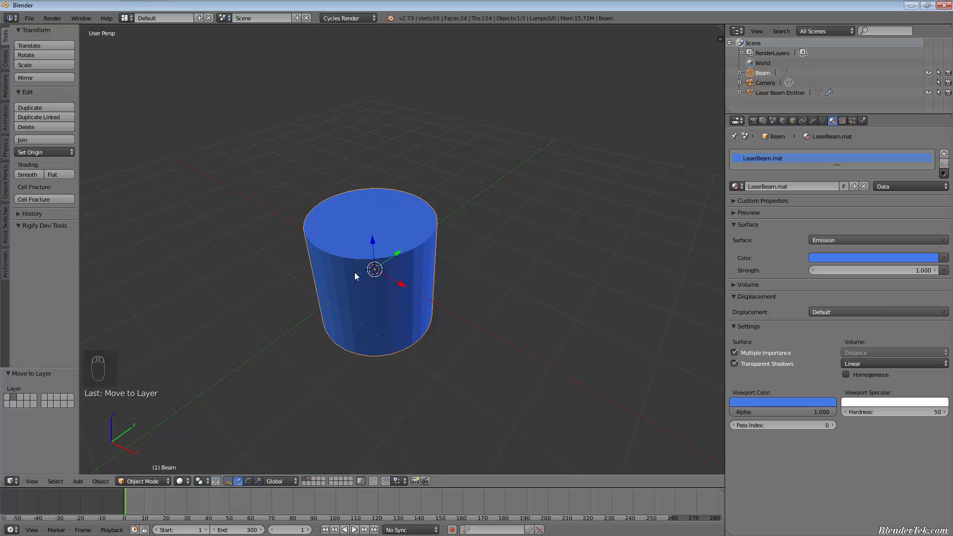
{"action": "key", "text": "g"}
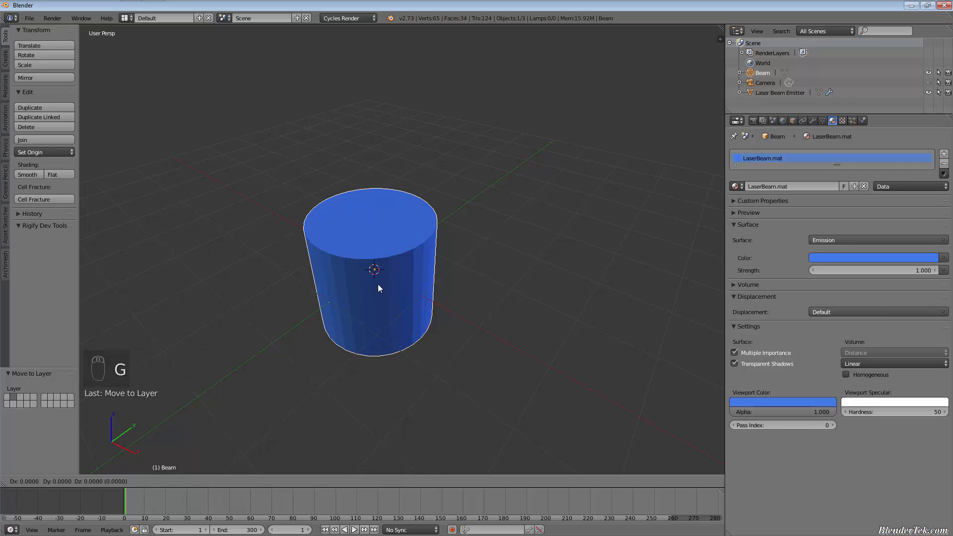
{"action": "left_click", "coordinate": [502, 336]}
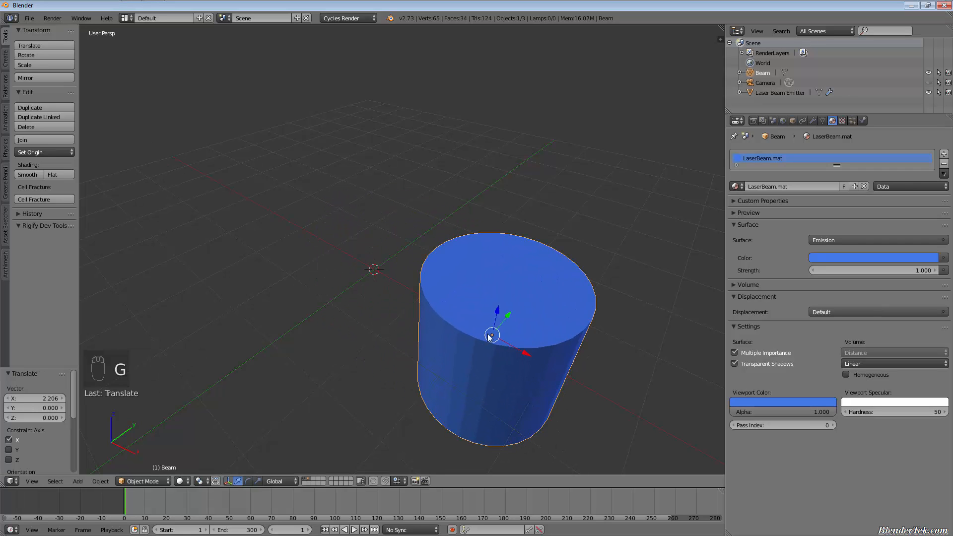
{"action": "right_click", "coordinate": [375, 273]}
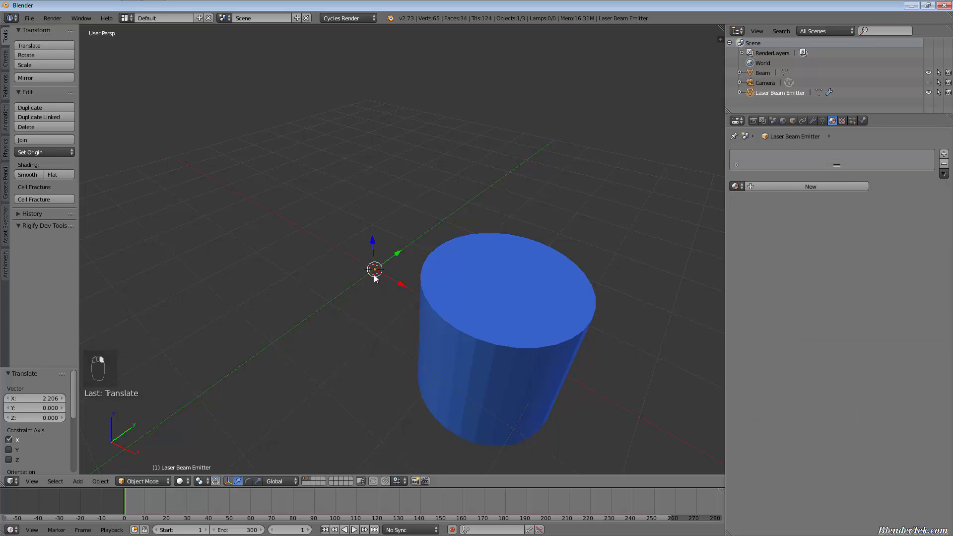
{"action": "left_click", "coordinate": [852, 120]}
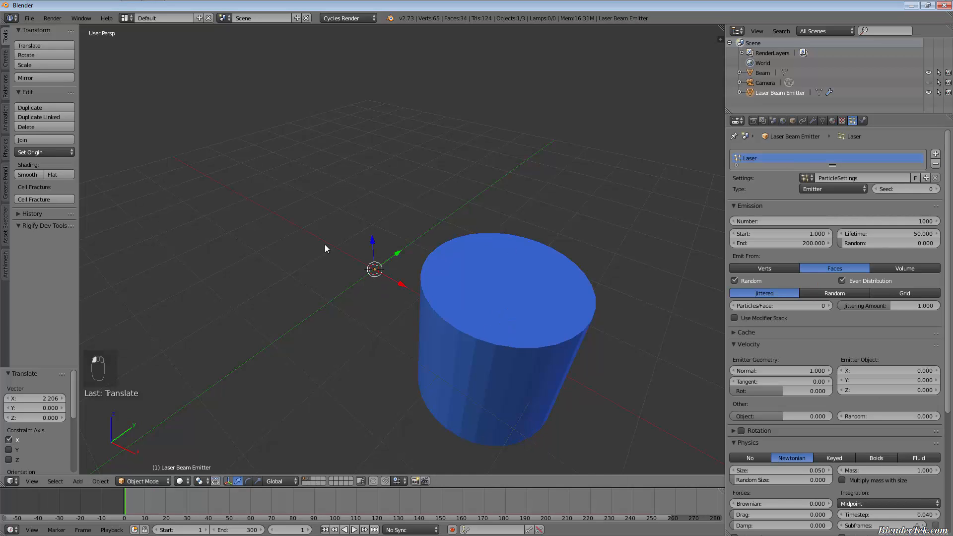
{"action": "right_click", "coordinate": [458, 306]}
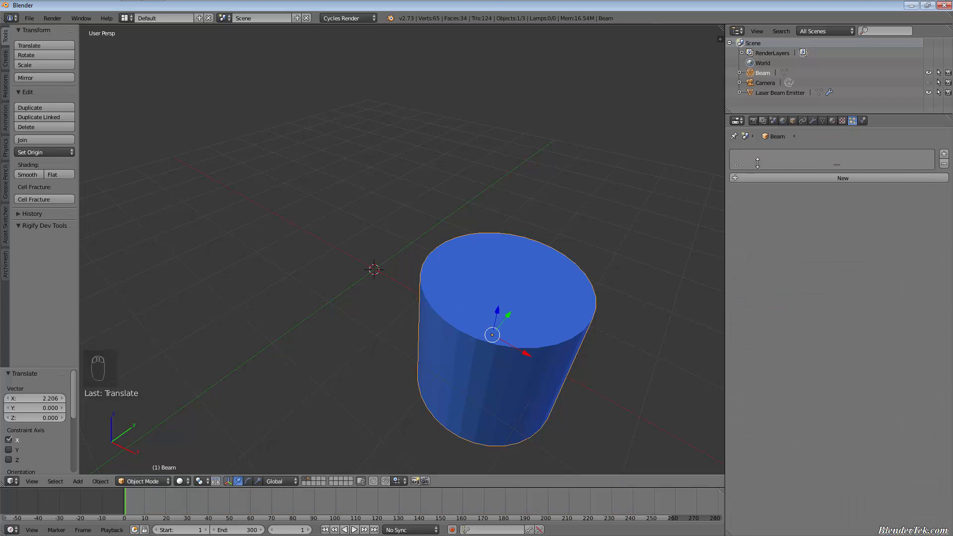
{"action": "left_click", "coordinate": [832, 121]}
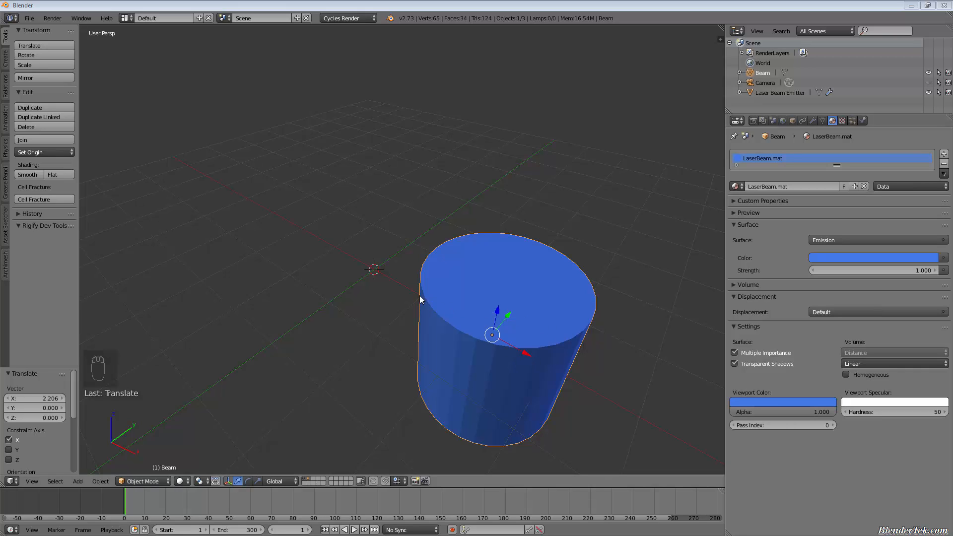
- Disable gravity for the whole scene
{"action": "left_click", "coordinate": [772, 121]}
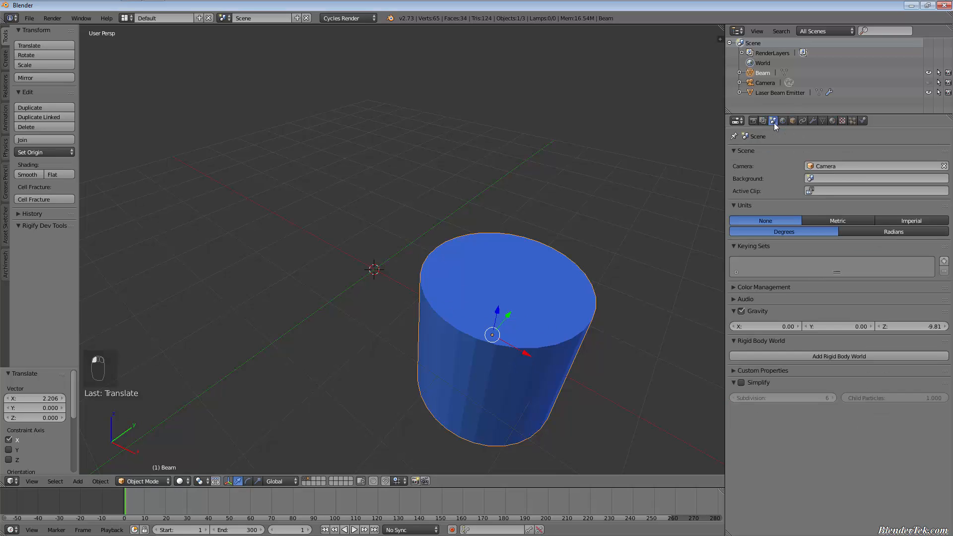
{"action": "left_click", "coordinate": [741, 311]}
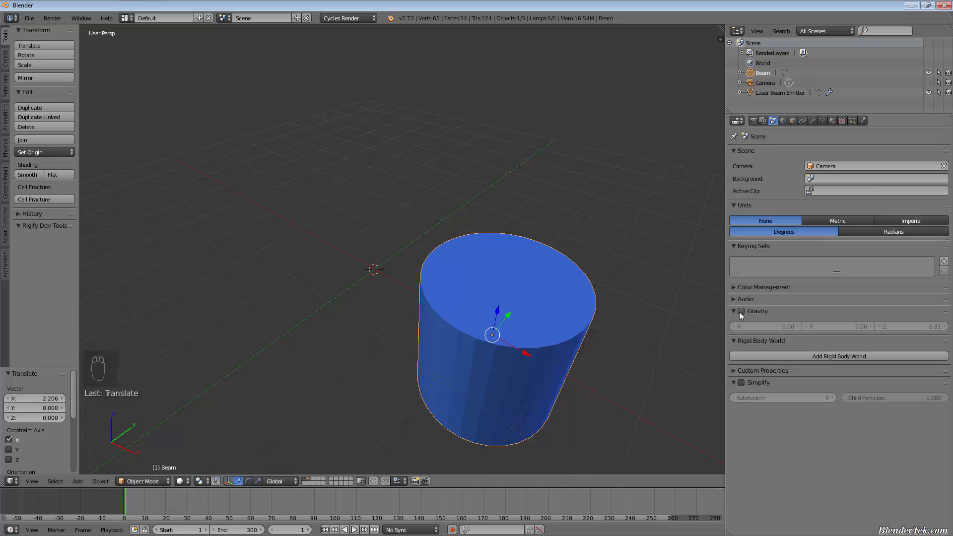
{"action": "left_click", "coordinate": [741, 312]}
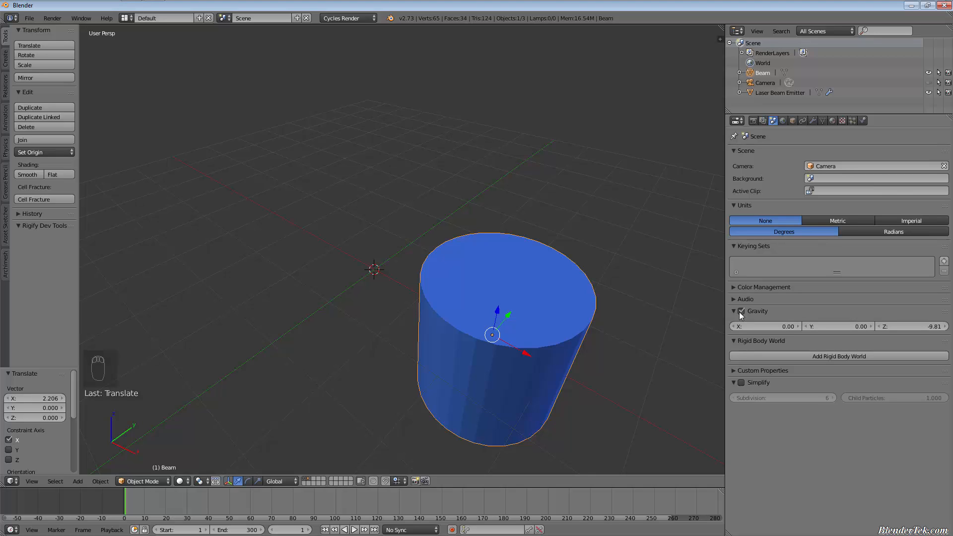
{"action": "left_click", "coordinate": [740, 312]}
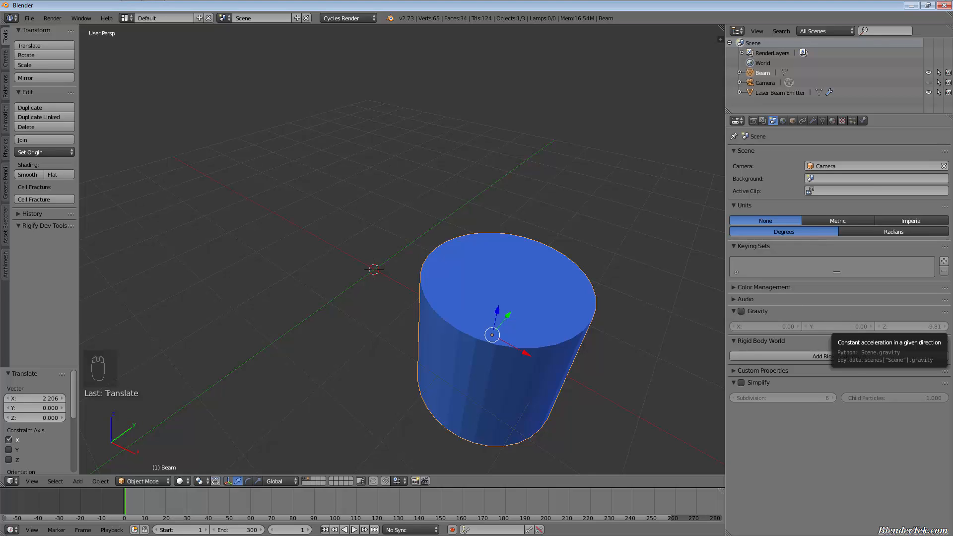
- Try a gravity field weight of 0 on the Laser Beam Emitter's particle system, restore it to 1, and return to the scene settings
{"action": "left_click", "coordinate": [764, 93]}
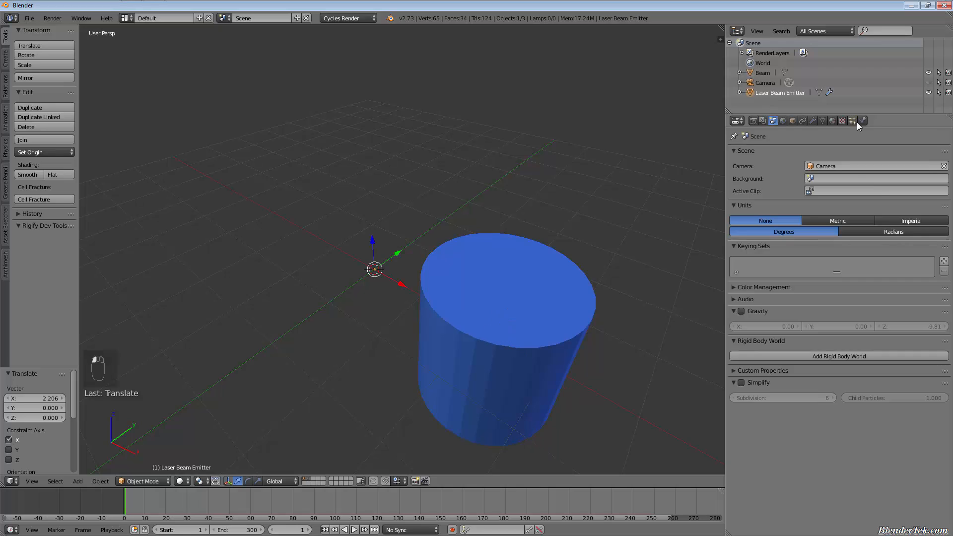
{"action": "left_click", "coordinate": [852, 121]}
{"action": "scroll", "coordinate": [790, 390], "scroll_direction": "down", "scroll_amount": 5}
{"action": "scroll", "coordinate": [769, 417], "scroll_direction": "down", "scroll_amount": 3}
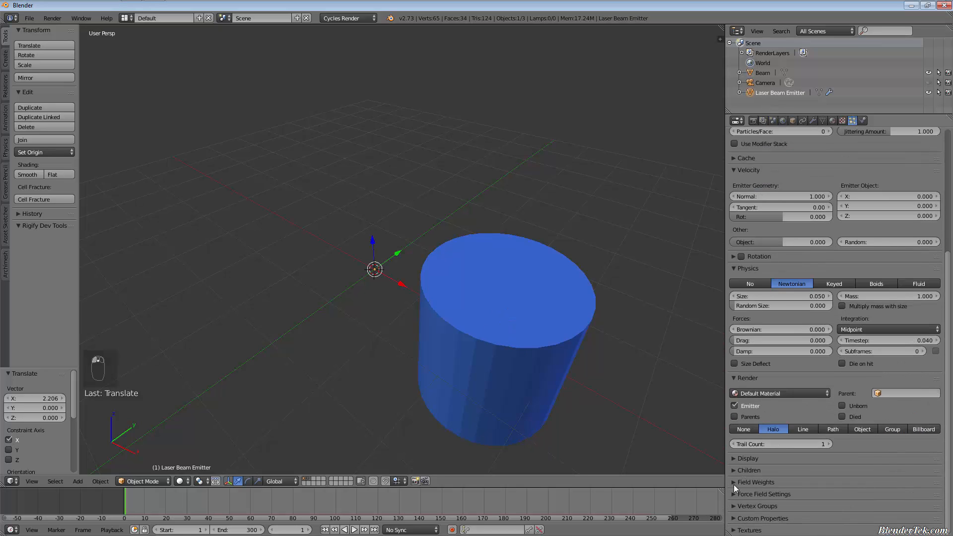
{"action": "scroll", "coordinate": [733, 484], "scroll_direction": "down", "scroll_amount": 3}
{"action": "scroll", "coordinate": [781, 462], "scroll_direction": "down", "scroll_amount": 3}
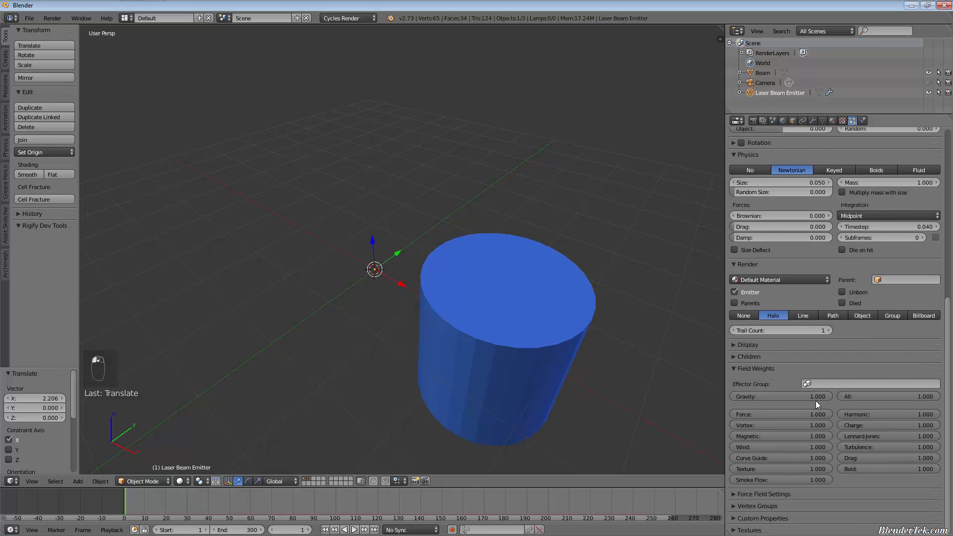
{"action": "left_click_drag", "start_coordinate": [815, 398], "coordinate": [709, 399]}
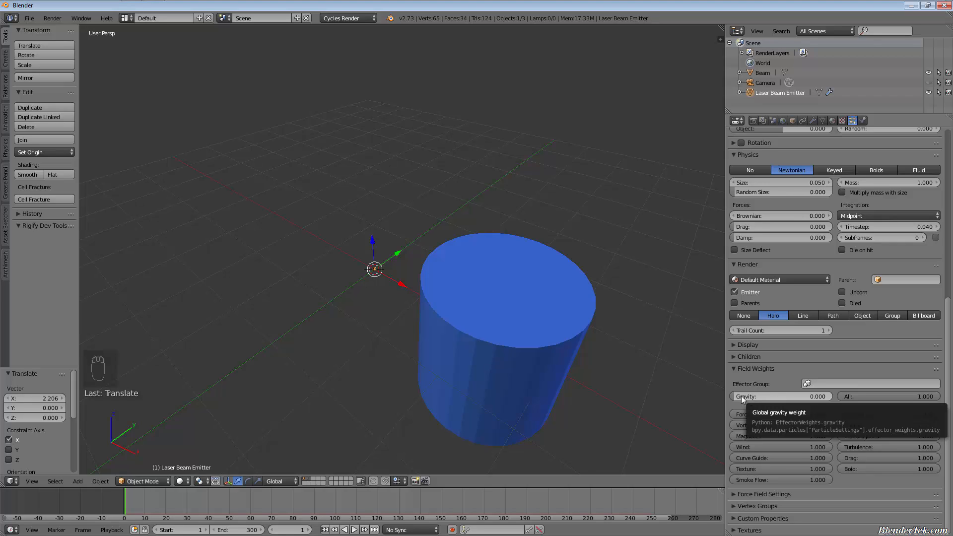
{"action": "left_click_drag", "start_coordinate": [743, 398], "coordinate": [846, 401]}
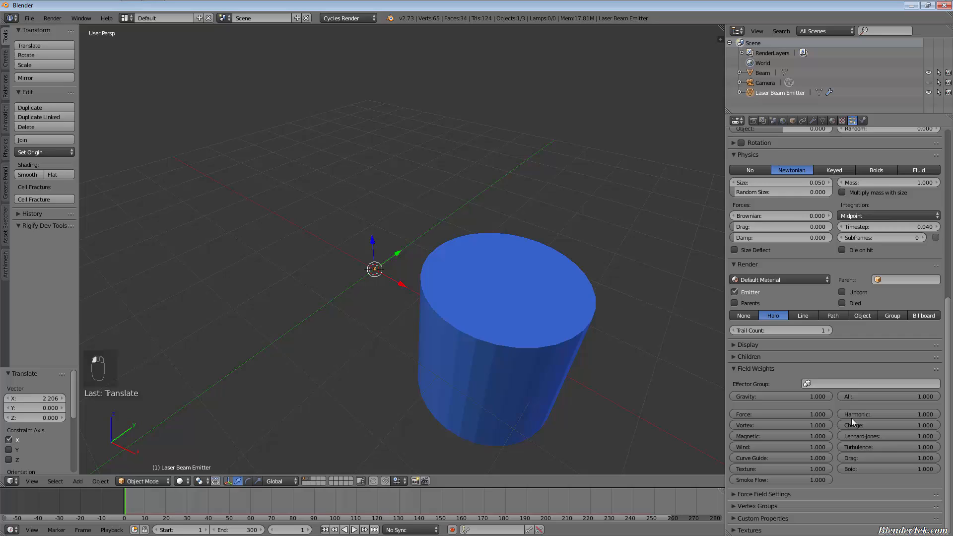
{"action": "left_click", "coordinate": [763, 120]}
{"action": "left_click", "coordinate": [772, 121]}
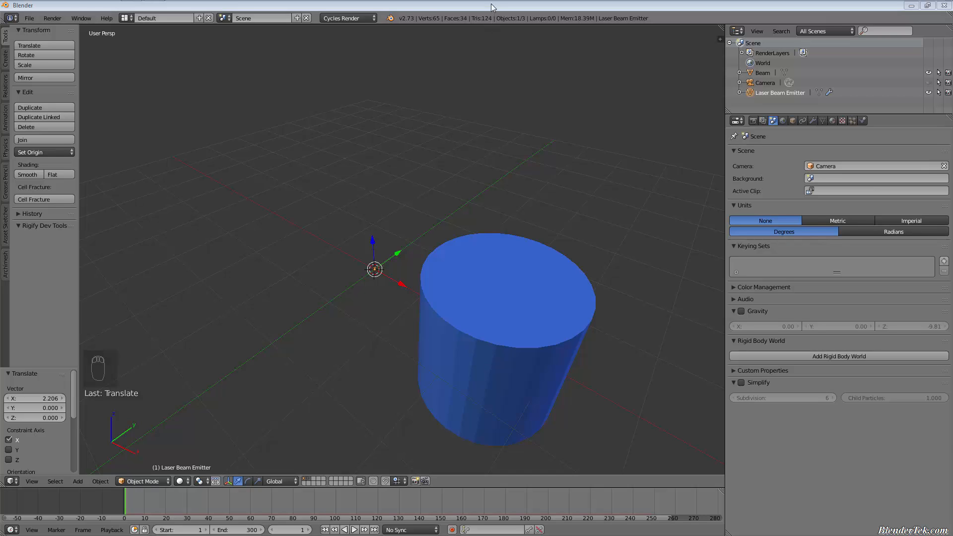
- Add a Wind force field at the origin
{"action": "key", "text": "shift+a"}
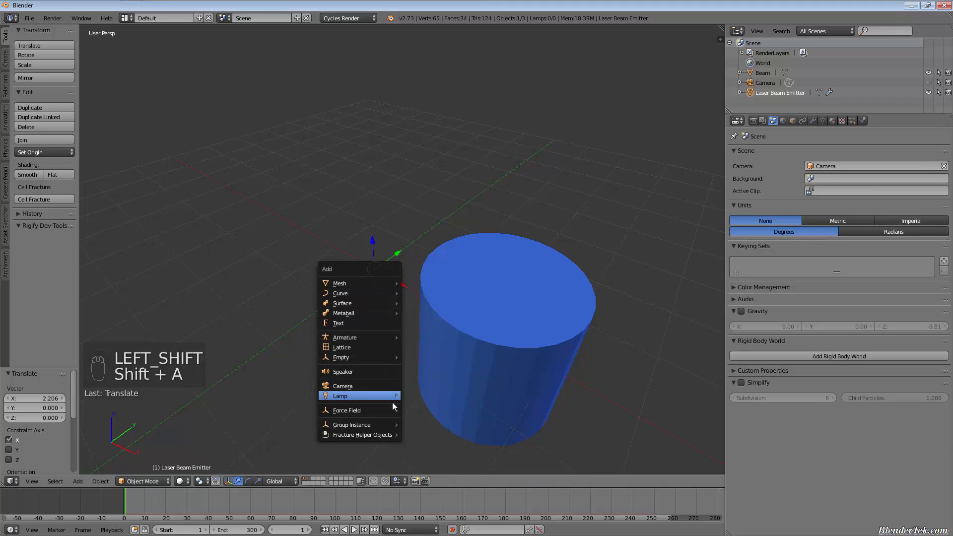
{"action": "mouse_move", "coordinate": [386, 412]}
{"action": "left_click", "coordinate": [451, 291]}
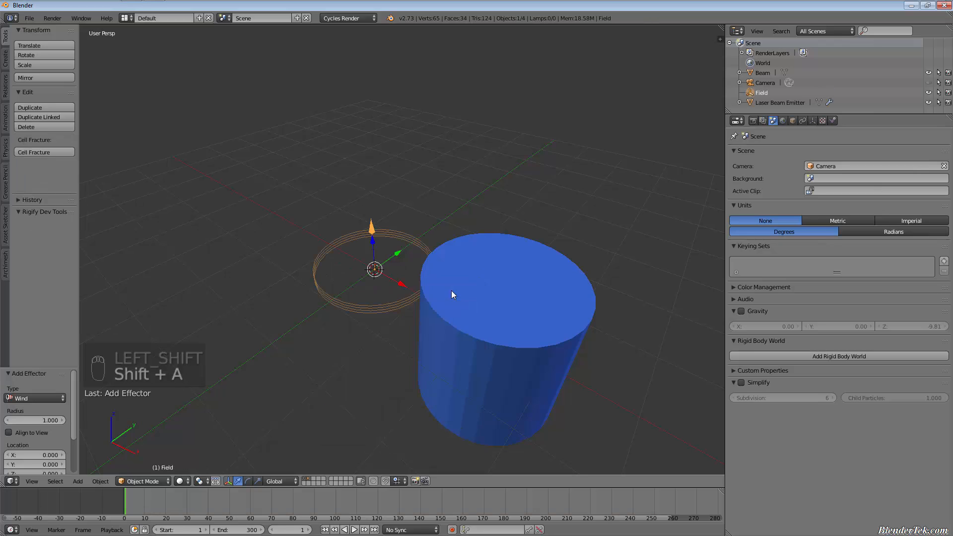
- Rotate the wind force field by -90 degrees around the global Y axis
{"action": "scroll", "coordinate": [391, 287], "scroll_direction": "up", "scroll_amount": 3}
{"action": "middle_click_drag", "start_coordinate": [405, 317], "coordinate": [430, 294]}
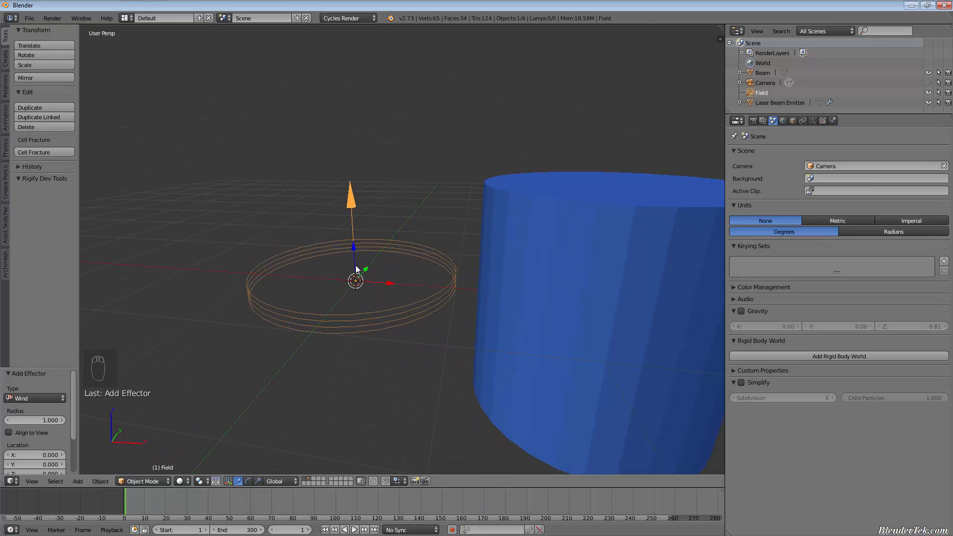
{"action": "scroll", "coordinate": [346, 297], "scroll_direction": "down", "scroll_amount": 3}
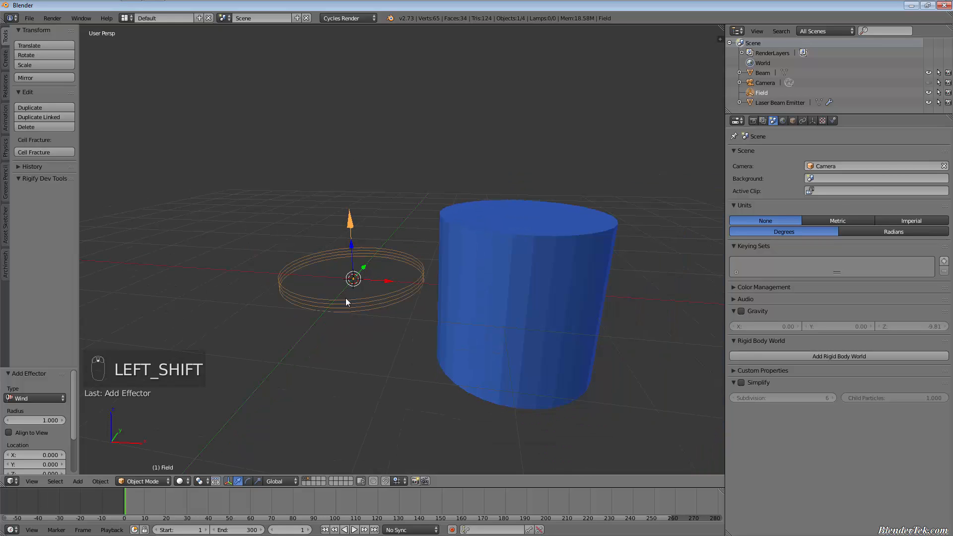
{"action": "middle_click_drag", "start_coordinate": [345, 298], "coordinate": [397, 357], "text": "shift"}
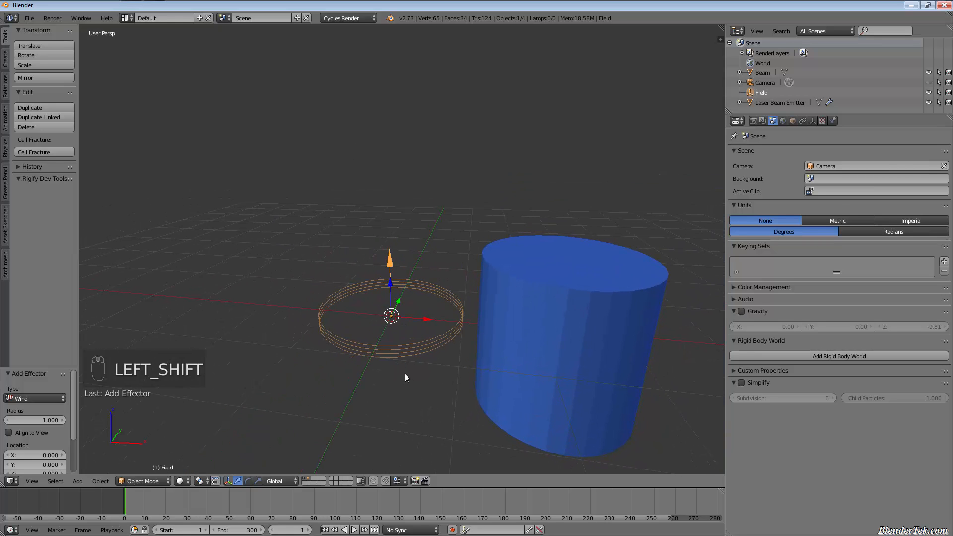
{"action": "key", "text": "r"}
{"action": "key", "text": "y"}
{"action": "key", "text": "9"}
{"action": "key", "text": "0"}
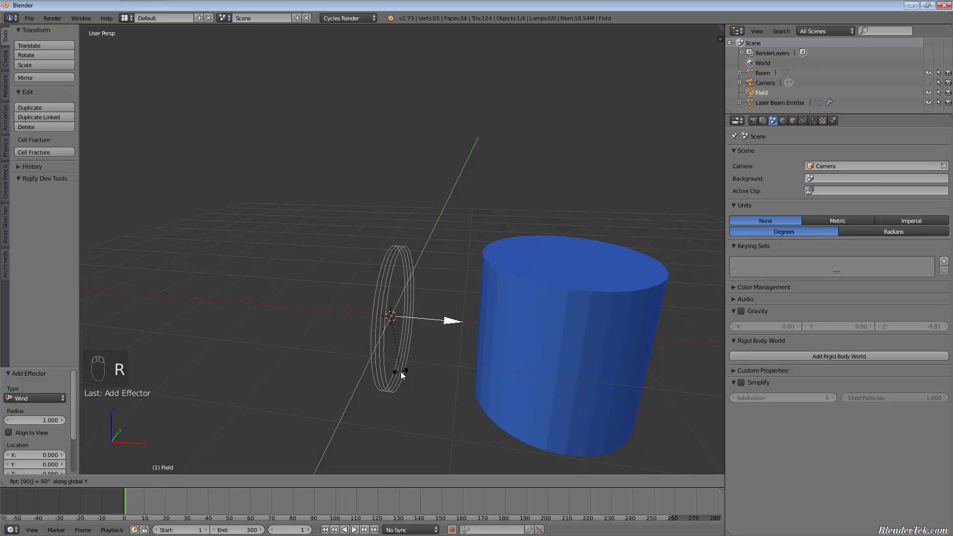
{"action": "key", "text": "BackSpace"}
{"action": "key", "text": "BackSpace"}
{"action": "type", "text": "-90"}
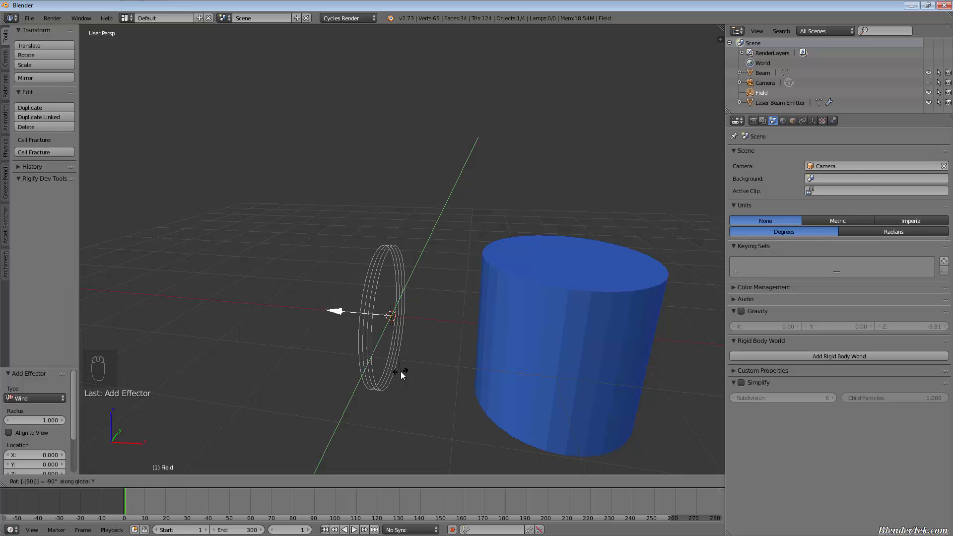
{"action": "key", "text": "Return"}
- Move the wind force field about 1.1 units along the positive X axis, placing it between the emitter and the Beam
{"action": "scroll", "coordinate": [374, 326], "scroll_direction": "down", "scroll_amount": 3}
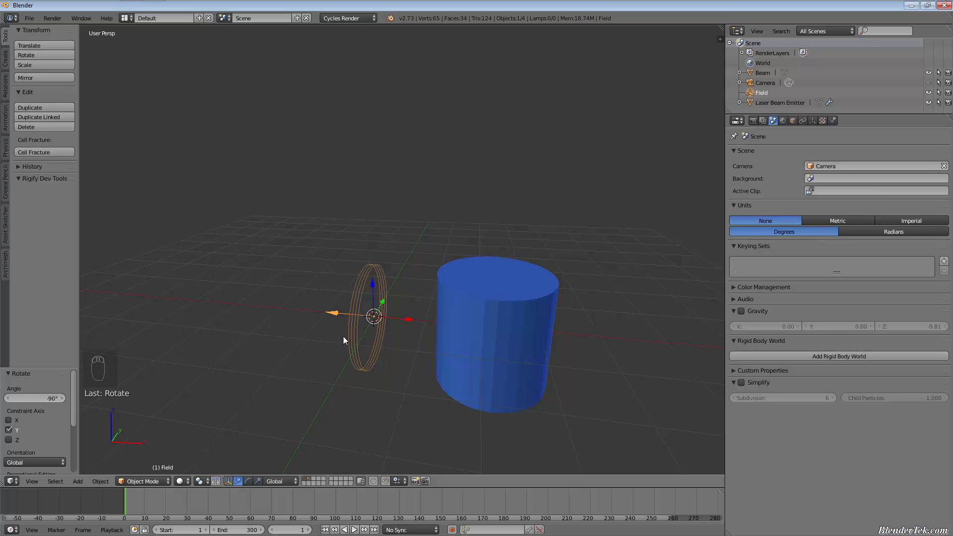
{"action": "key", "text": "g"}
{"action": "key", "text": "x"}
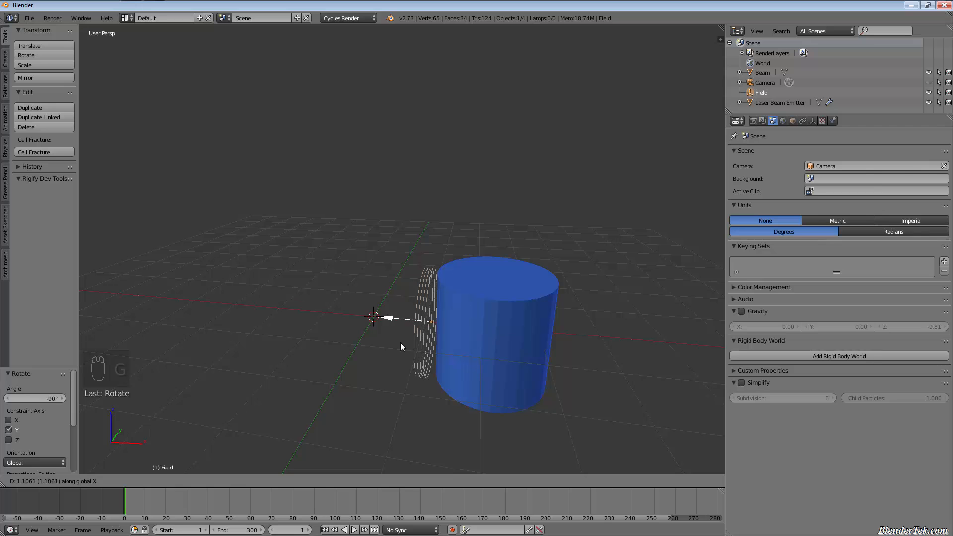
{"action": "left_click", "coordinate": [400, 343]}
{"action": "scroll", "coordinate": [372, 315], "scroll_direction": "up", "scroll_amount": 4}
{"action": "middle_click_drag", "start_coordinate": [376, 321], "coordinate": [475, 320]}
{"action": "scroll", "coordinate": [253, 355], "scroll_direction": "up", "scroll_amount": 3}
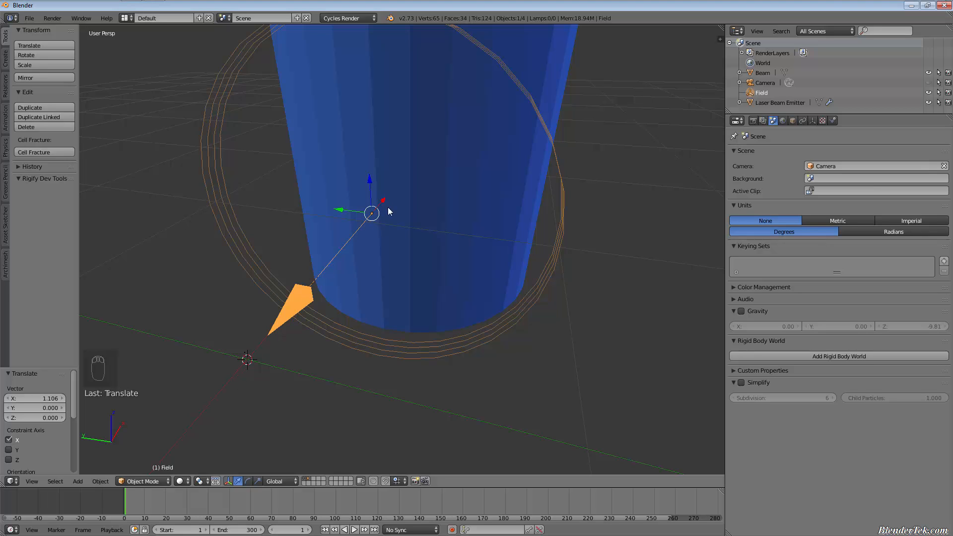
- Rename the wind force field object from Field to Wind
{"action": "right_click", "coordinate": [248, 361]}
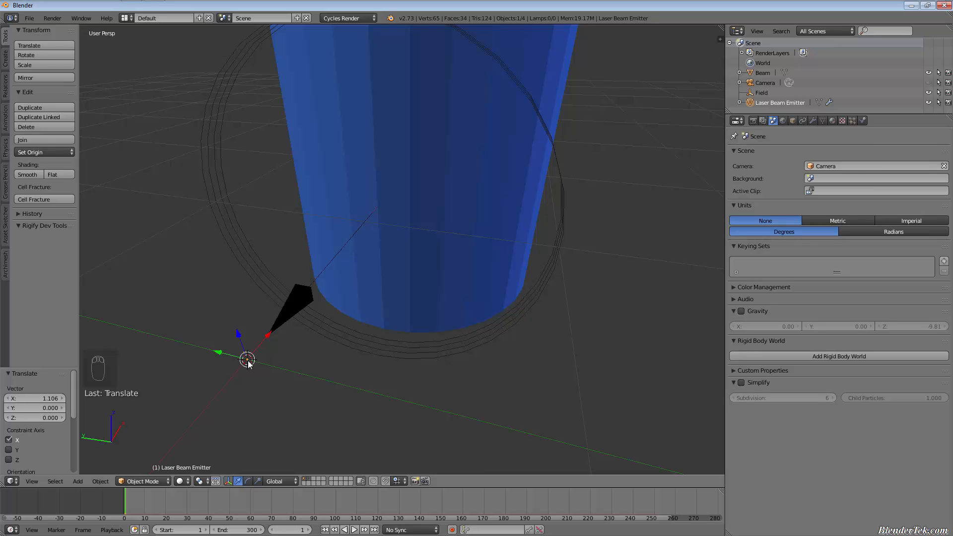
{"action": "scroll", "coordinate": [251, 362], "scroll_direction": "down", "scroll_amount": 5}
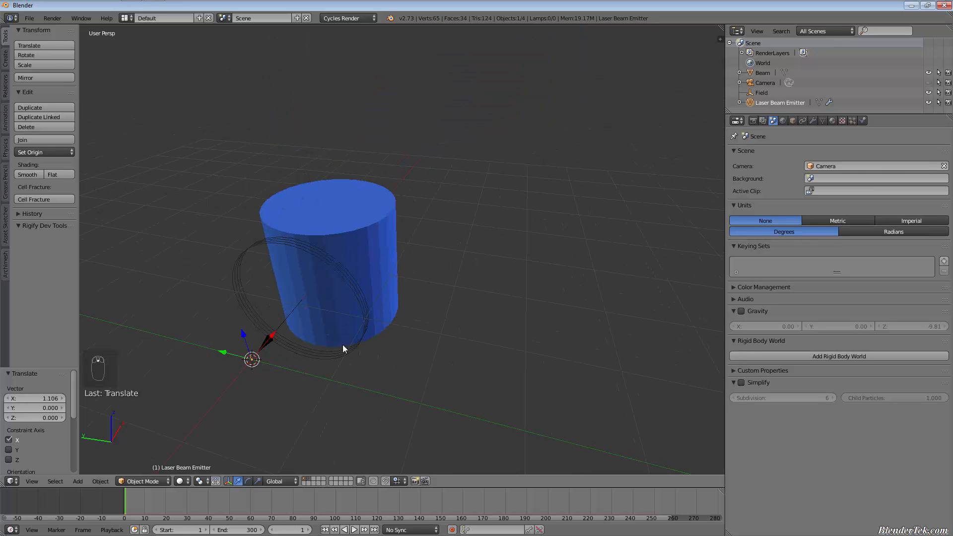
{"action": "middle_click_drag", "start_coordinate": [373, 329], "coordinate": [416, 312]}
{"action": "right_click", "coordinate": [416, 320], "text": "shift"}
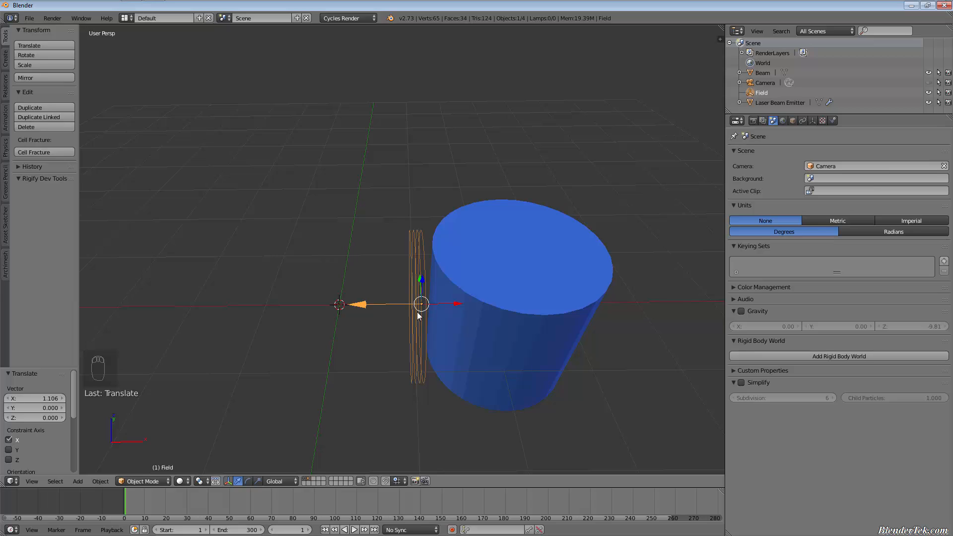
{"action": "double_click", "coordinate": [763, 93]}
{"action": "type", "text": "Wind"}
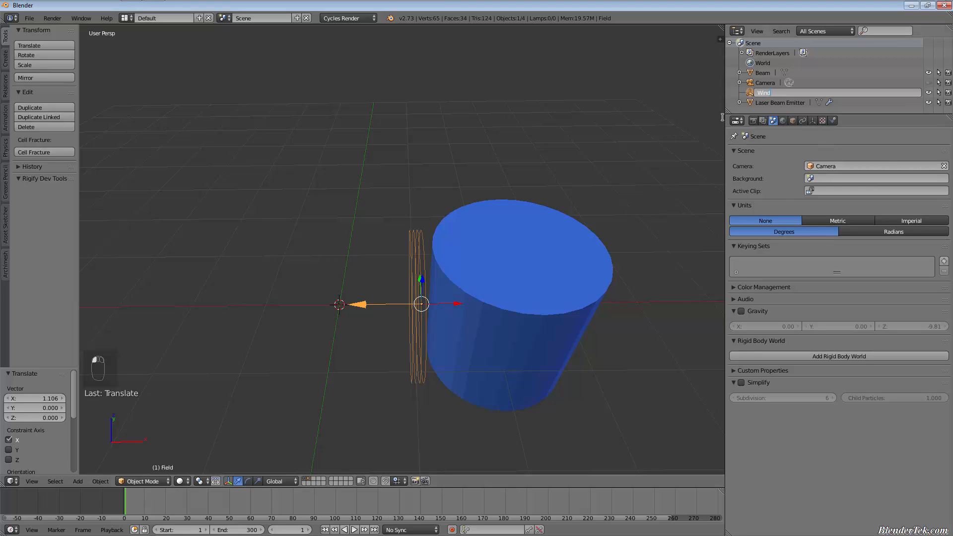
{"action": "key", "text": "Return"}
- Set the Wind force field's strength to 250 and disable its effect on particle rotation
{"action": "left_click", "coordinate": [832, 120]}
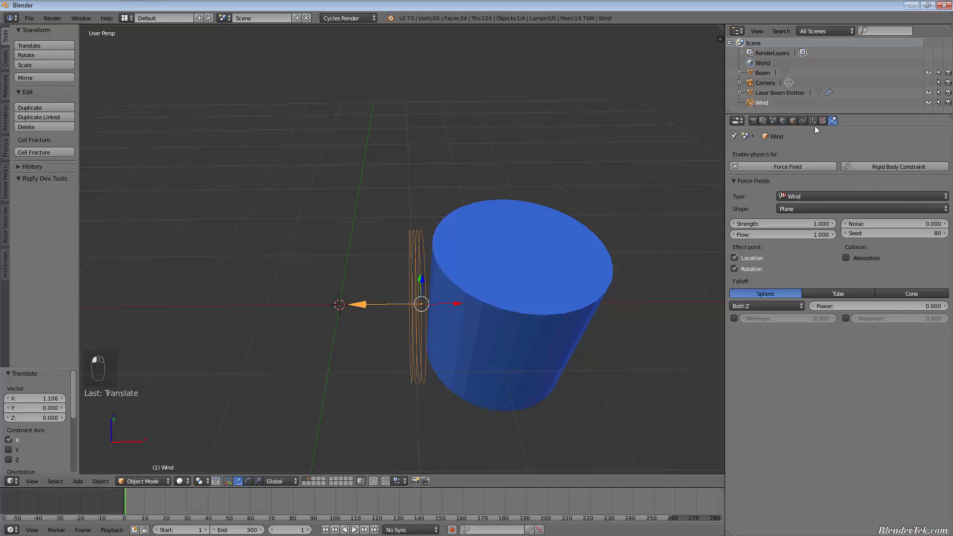
{"action": "left_click", "coordinate": [807, 222]}
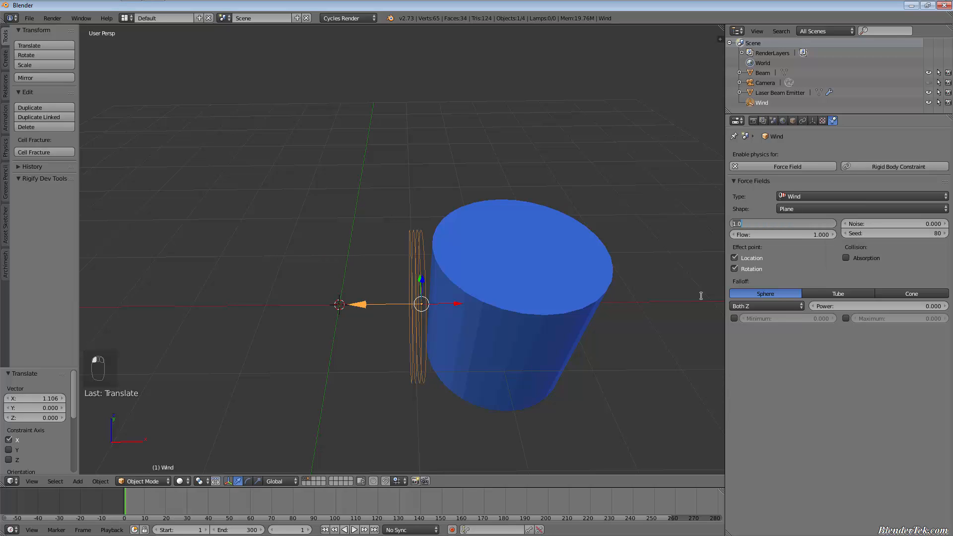
{"action": "type", "text": "250"}
{"action": "key", "text": "Return"}
{"action": "scroll", "coordinate": [422, 162], "scroll_direction": "down", "scroll_amount": 10}
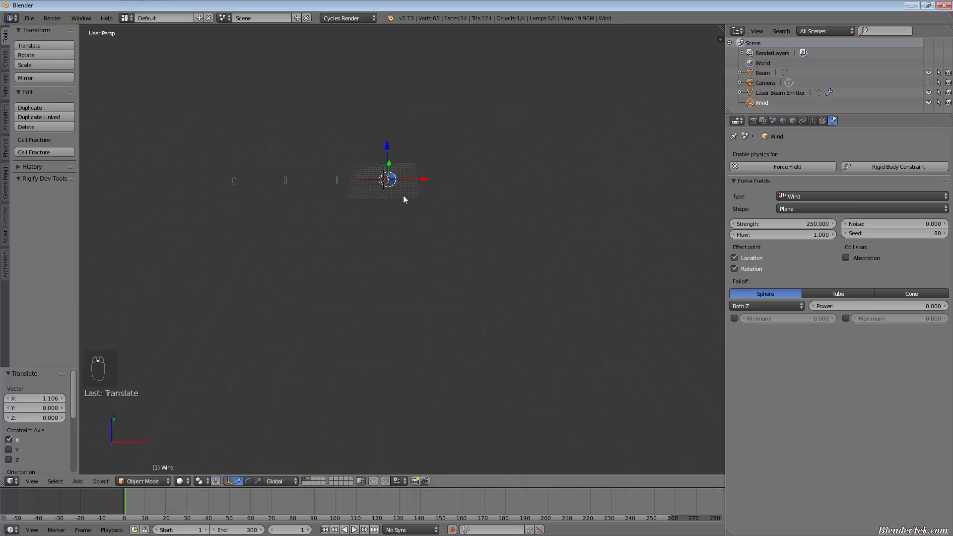
{"action": "scroll", "coordinate": [377, 182], "scroll_direction": "up", "scroll_amount": 10}
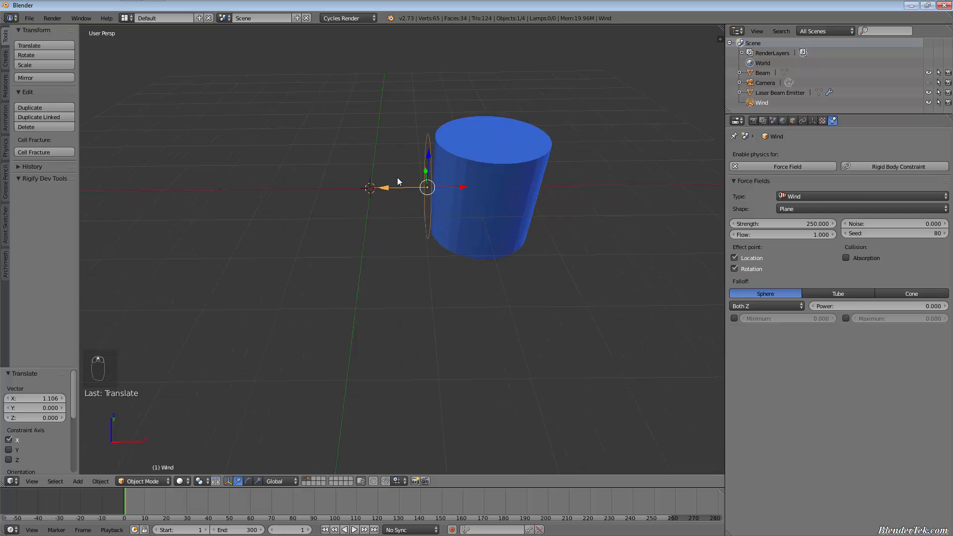
{"action": "scroll", "coordinate": [396, 183], "scroll_direction": "up", "scroll_amount": 3}
{"action": "scroll", "coordinate": [388, 201], "scroll_direction": "down", "scroll_amount": 2}
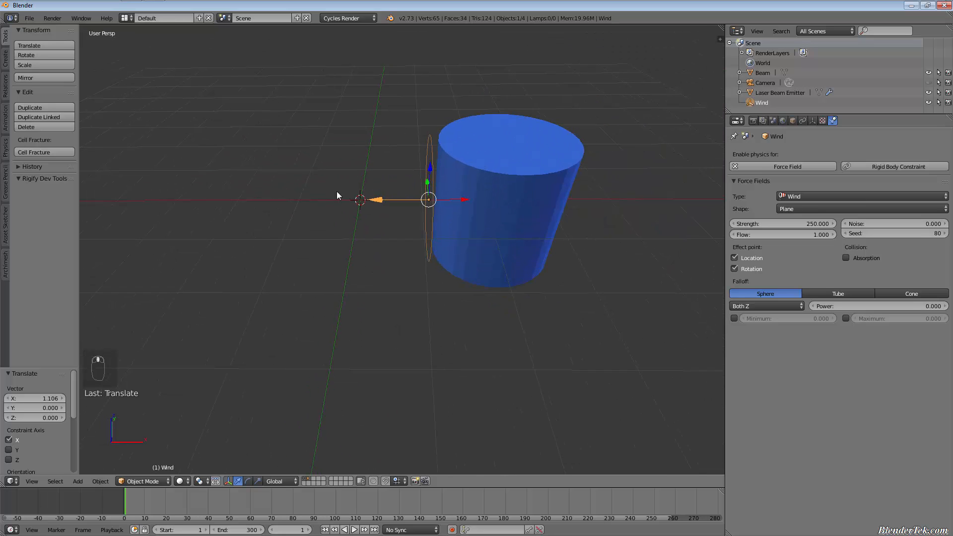
{"action": "middle_click_drag", "start_coordinate": [338, 195], "coordinate": [395, 208]}
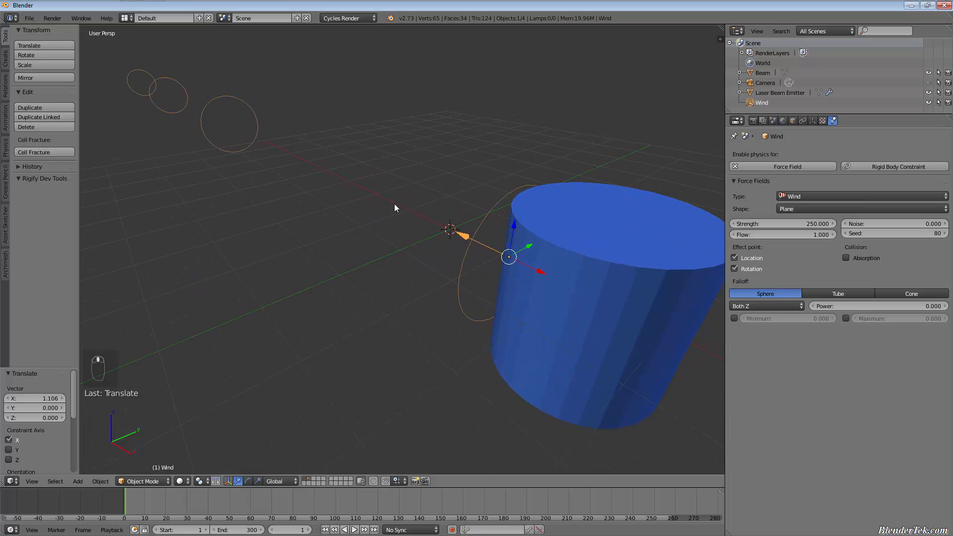
{"action": "left_click", "coordinate": [733, 270]}
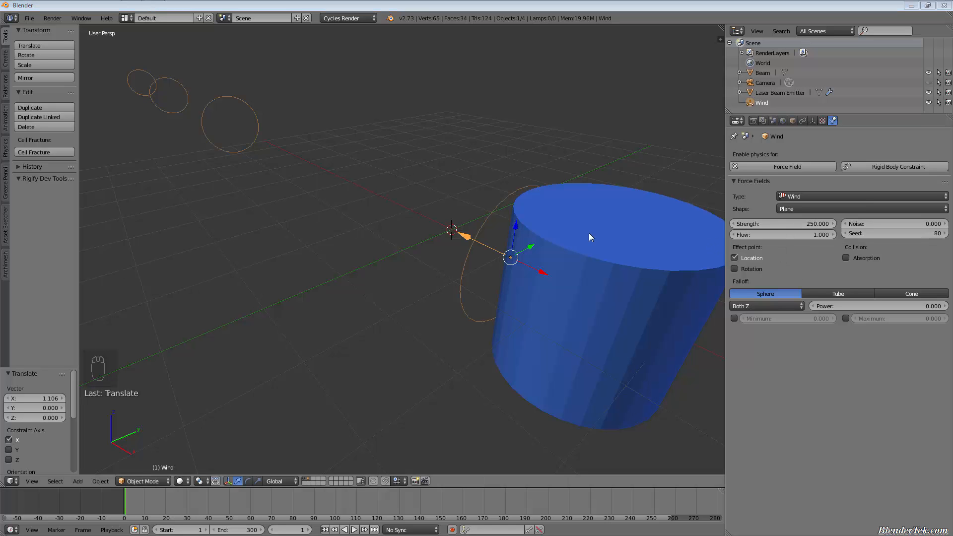
- Select the Laser Beam Emitter and open its particle settings
{"action": "middle_click_drag", "start_coordinate": [472, 267], "coordinate": [487, 326]}
{"action": "middle_click_drag", "start_coordinate": [565, 317], "coordinate": [529, 284]}
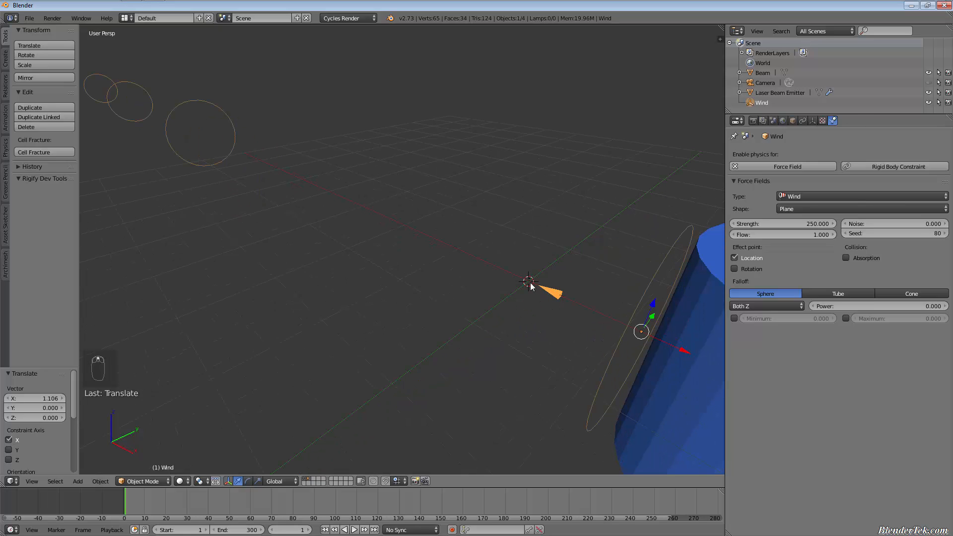
{"action": "right_click", "coordinate": [529, 282]}
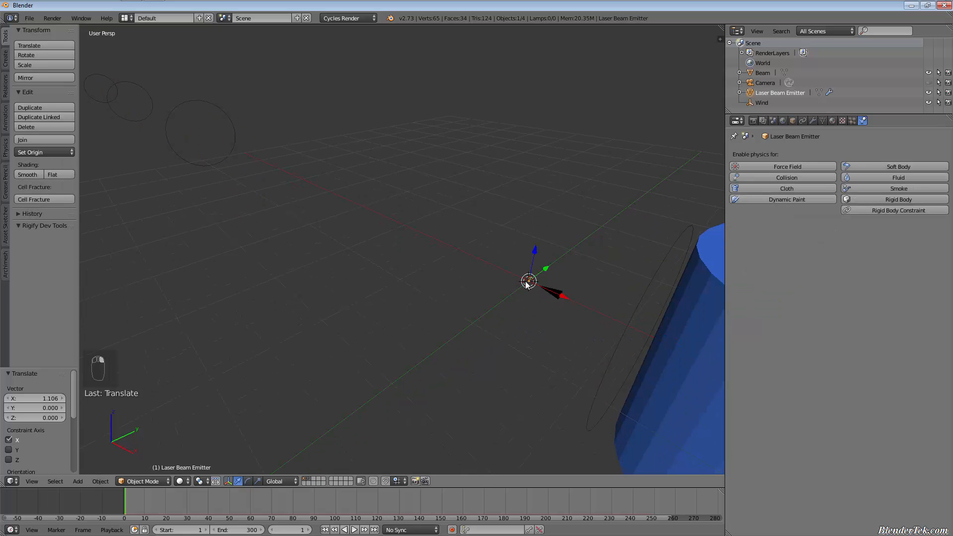
{"action": "middle_click_drag", "start_coordinate": [532, 280], "coordinate": [501, 324]}
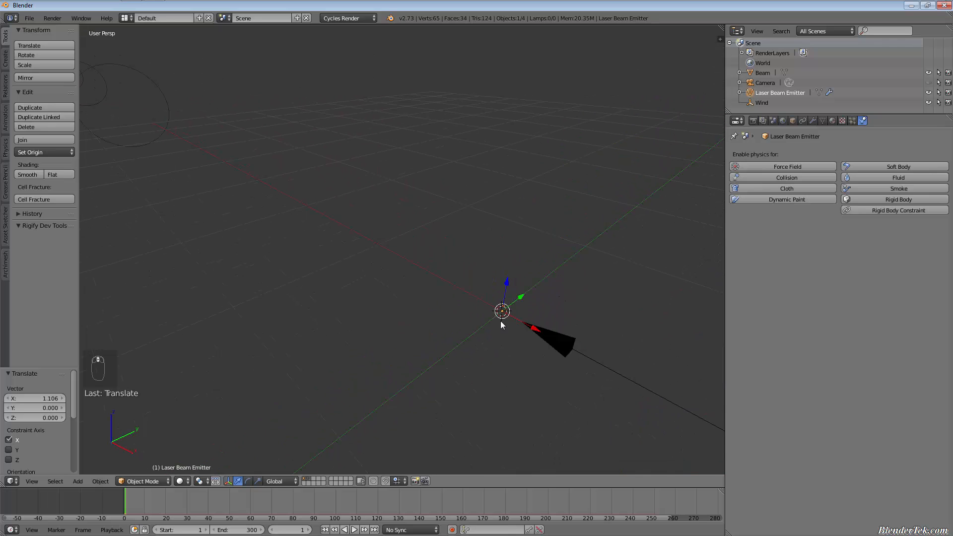
{"action": "left_click", "coordinate": [852, 121]}
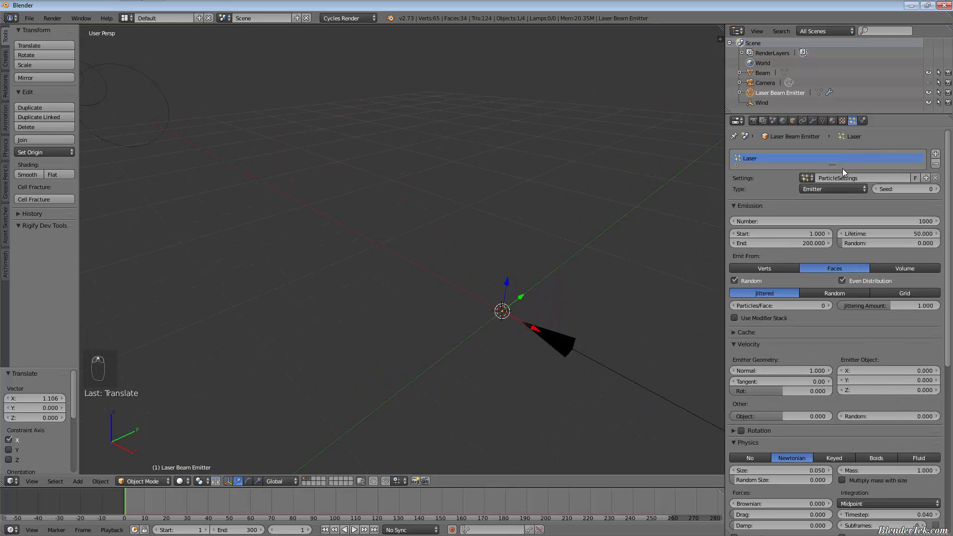
{"action": "scroll", "coordinate": [505, 382], "scroll_direction": "down", "scroll_amount": 8}
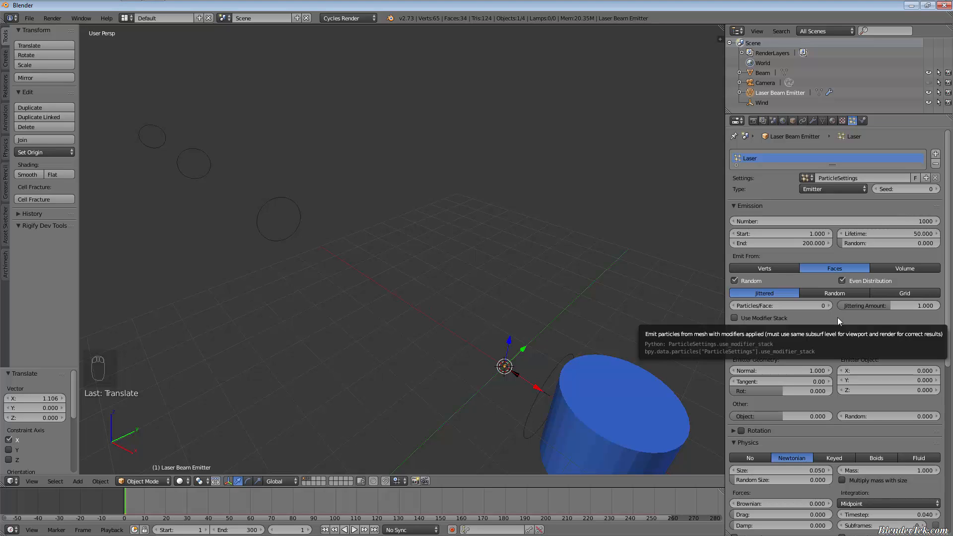
- Try to enter 25,000 as the emission number of the Laser particle system
{"action": "left_click", "coordinate": [816, 219]}
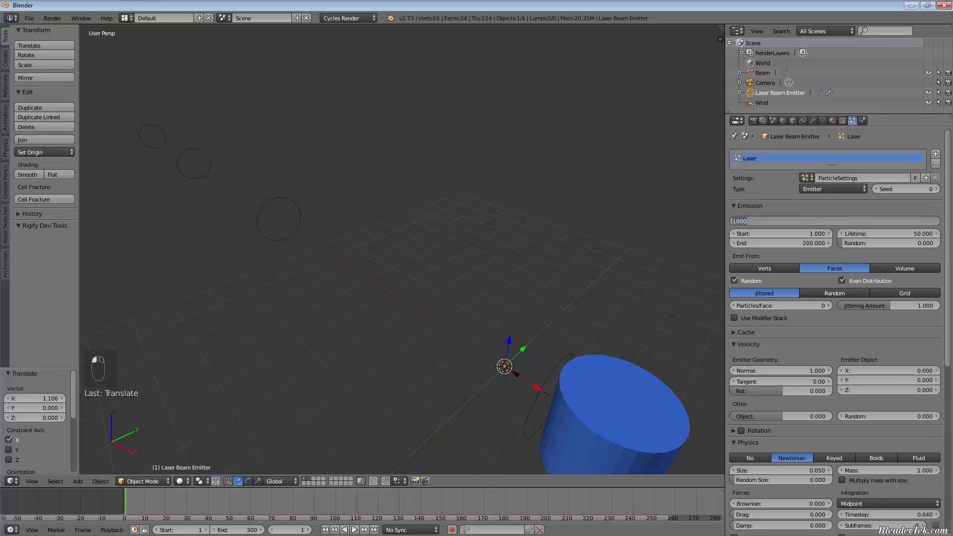
{"action": "type", "text": "36"}
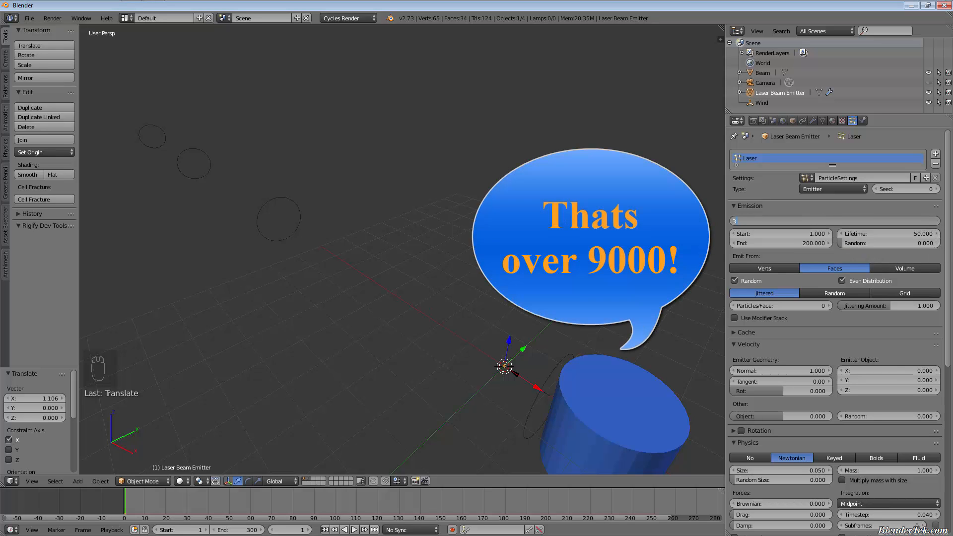
{"action": "key", "text": "BackSpace"}
{"action": "key", "text": "BackSpace"}
{"action": "type", "text": "250"}
{"action": "key", "text": "BackSpace"}
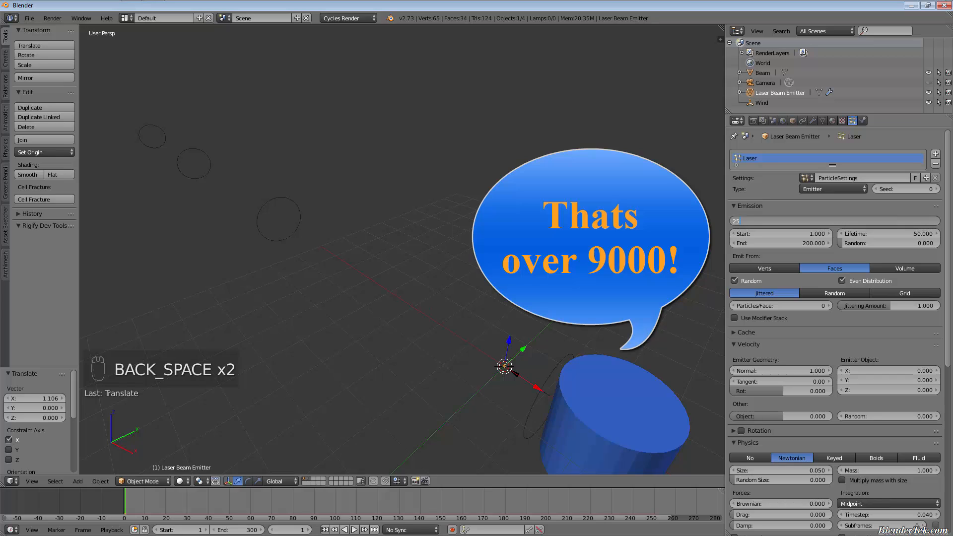
{"action": "type", "text": "000"}
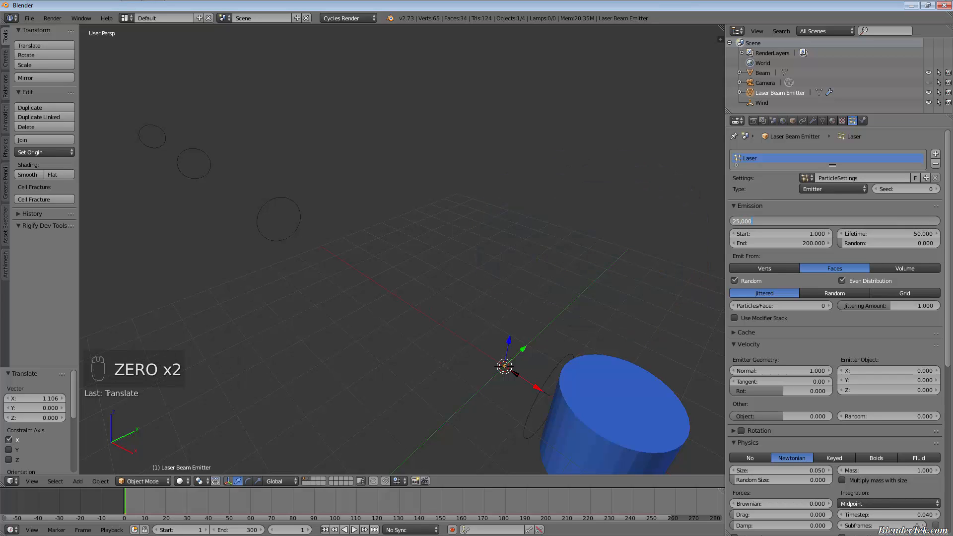
{"action": "key", "text": "Return"}
- Set the Laser particle system's emission number to 25000
{"action": "left_click", "coordinate": [817, 219]}
{"action": "type", "text": "25000"}
{"action": "key", "text": "Return"}
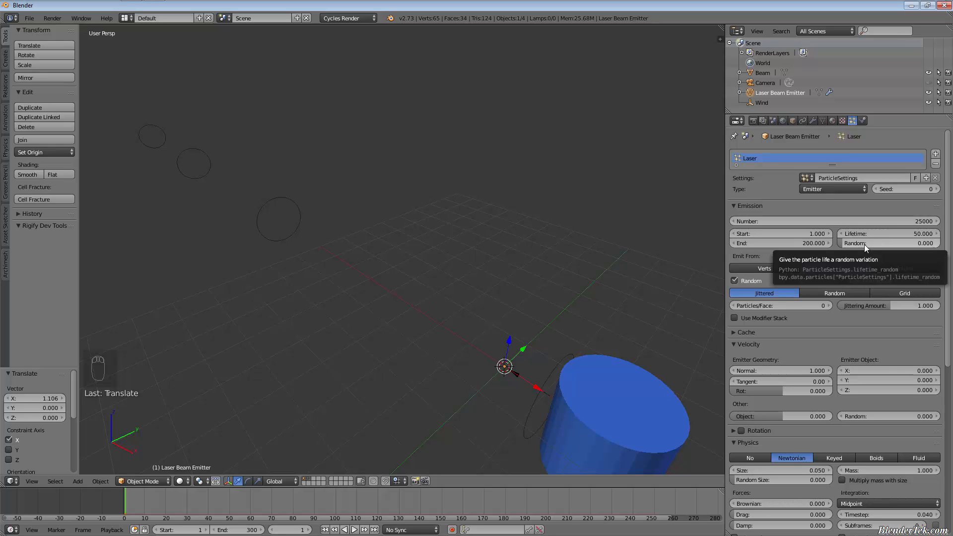
- Try a particle lifetime of 2, followed by one of about 118
{"action": "left_click", "coordinate": [911, 233]}
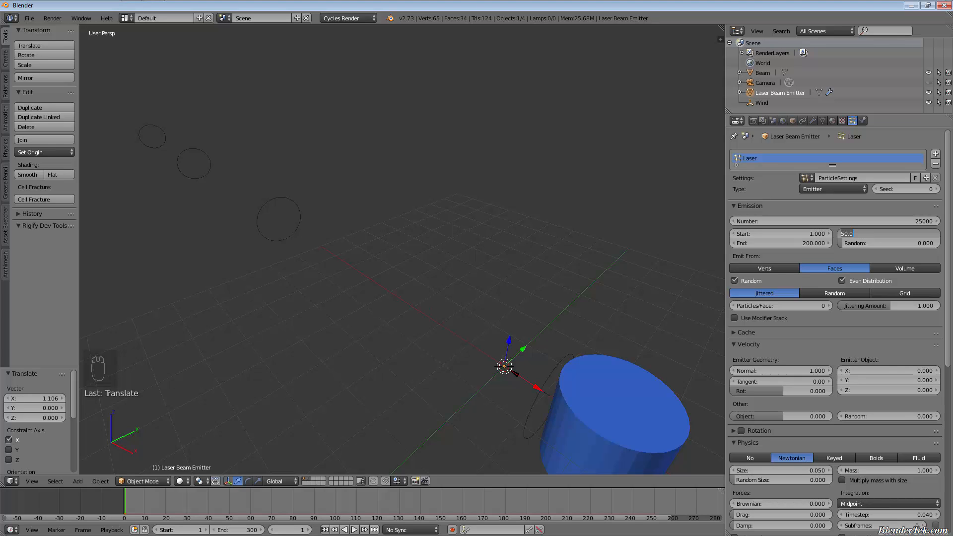
{"action": "type", "text": "2"}
{"action": "key", "text": "Return"}
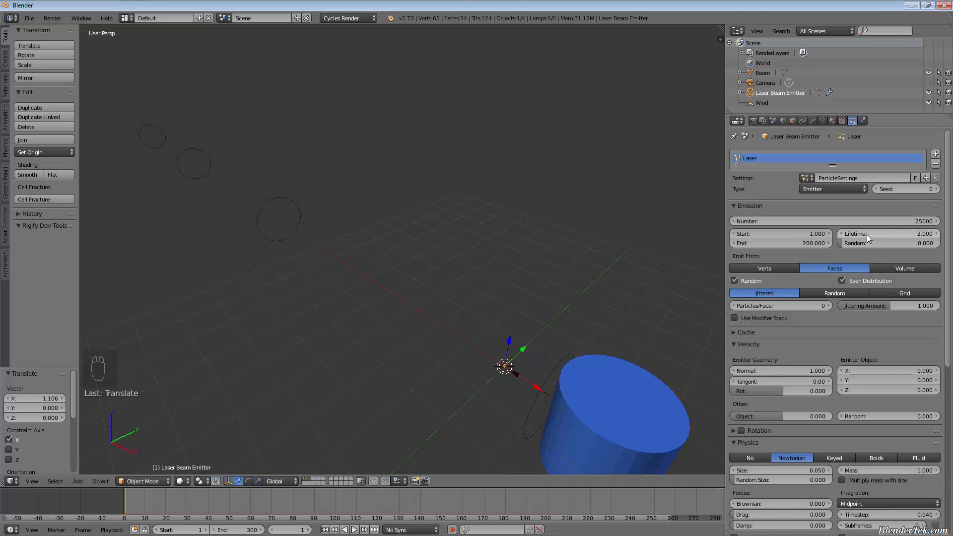
{"action": "left_click_drag", "start_coordinate": [866, 234], "coordinate": [889, 235]}
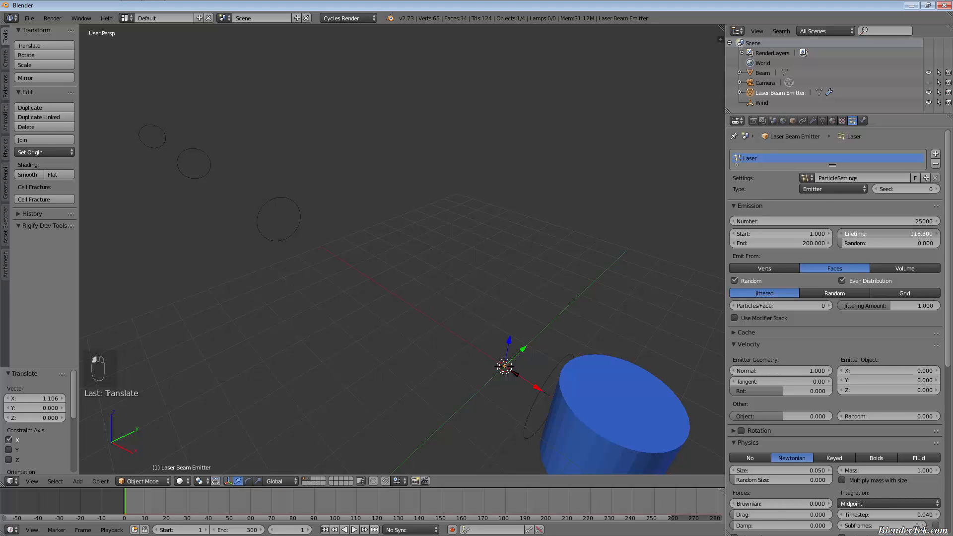
- Set the lifetime of the Laser particles to 200
{"action": "left_click", "coordinate": [888, 234]}
{"action": "type", "text": "200"}
{"action": "key", "text": "Return"}
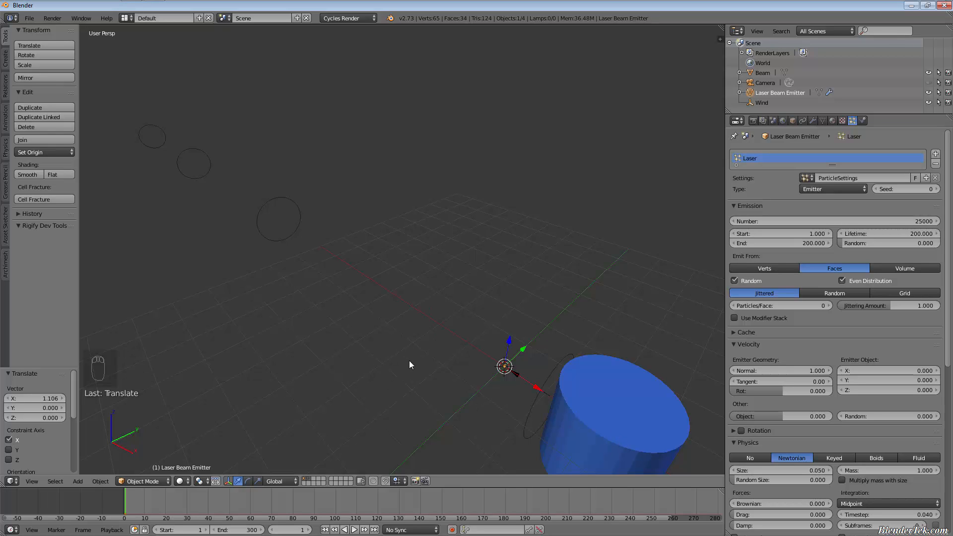
- Make the Laser particles emit from vertices and turn off random emission order
{"action": "left_click", "coordinate": [774, 270]}
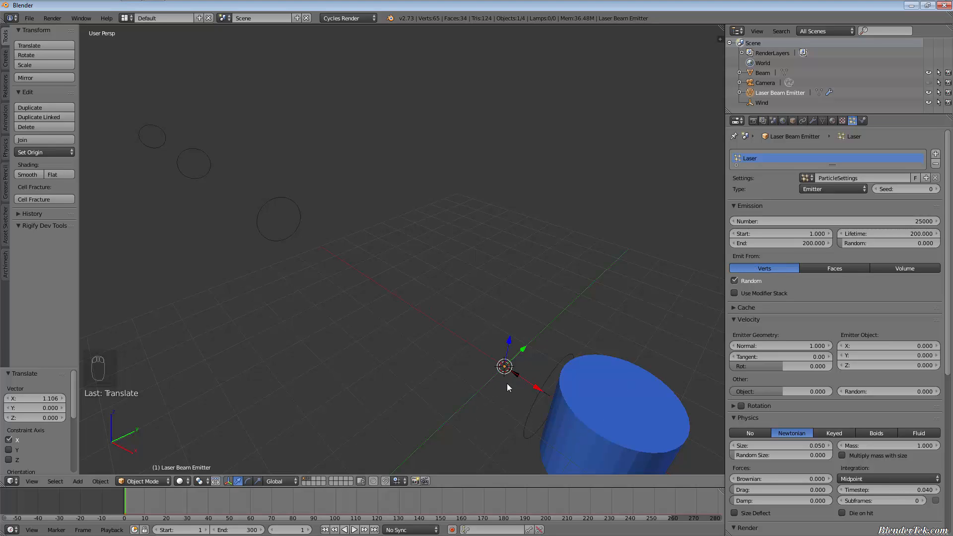
{"action": "middle_click_drag", "start_coordinate": [500, 382], "coordinate": [509, 336], "text": "shift"}
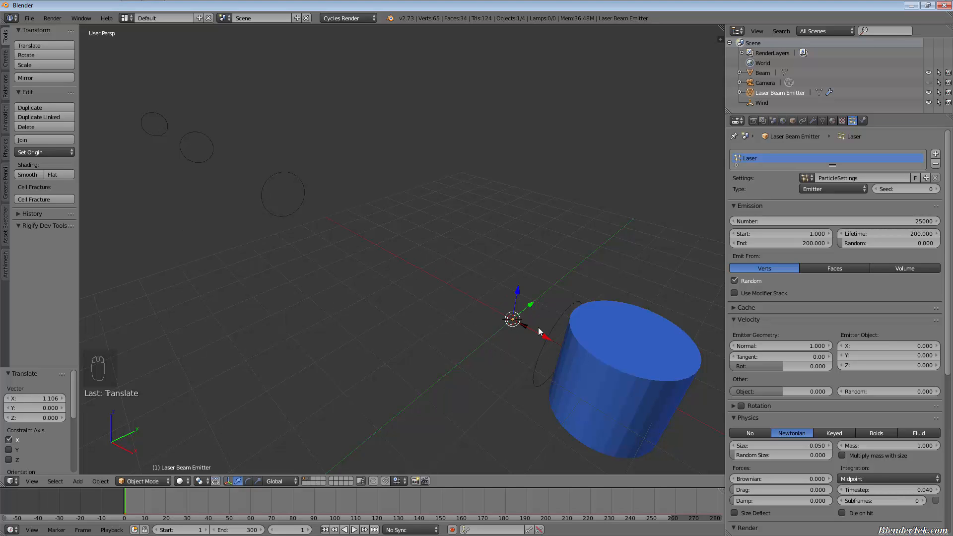
{"action": "left_click", "coordinate": [734, 281]}
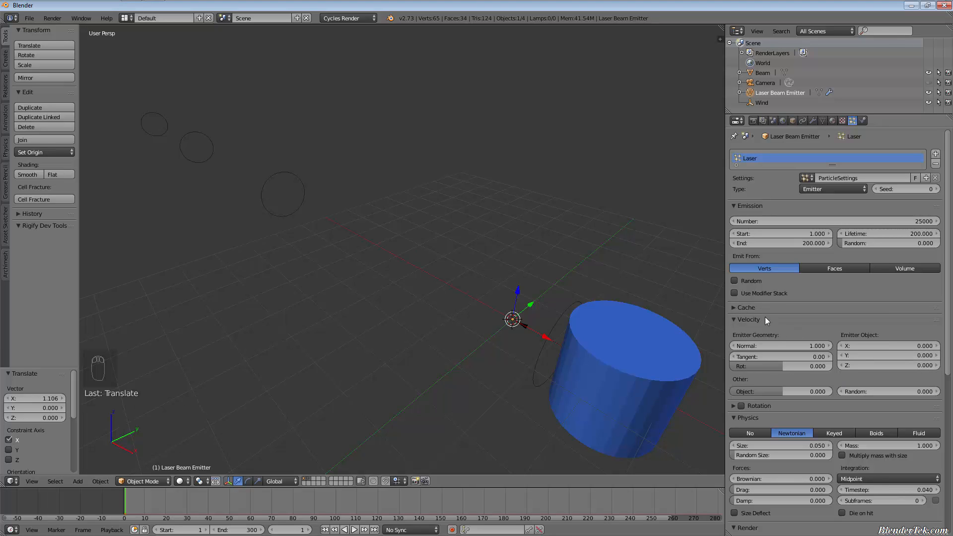
- Set the normal emission velocity of the Laser particles to 0
{"action": "left_click", "coordinate": [732, 308]}
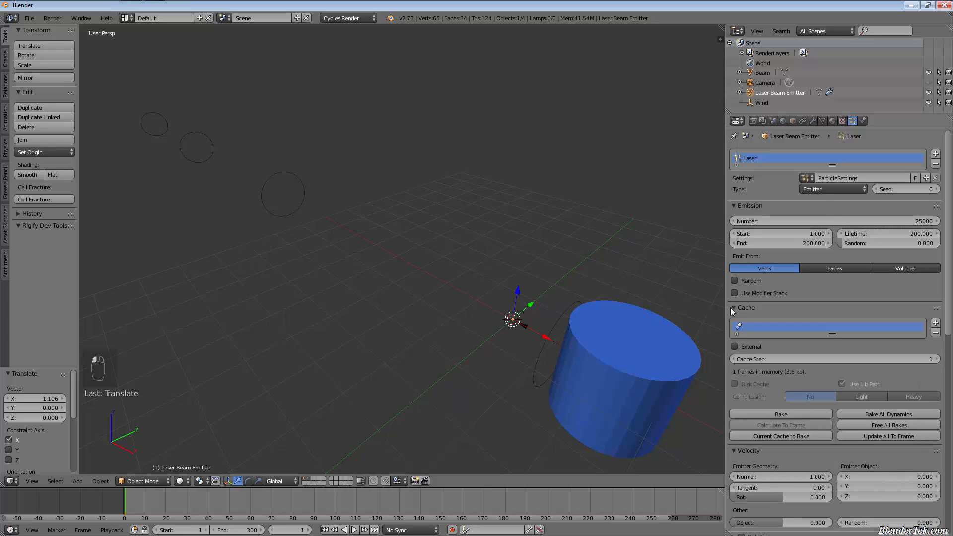
{"action": "left_click", "coordinate": [732, 309]}
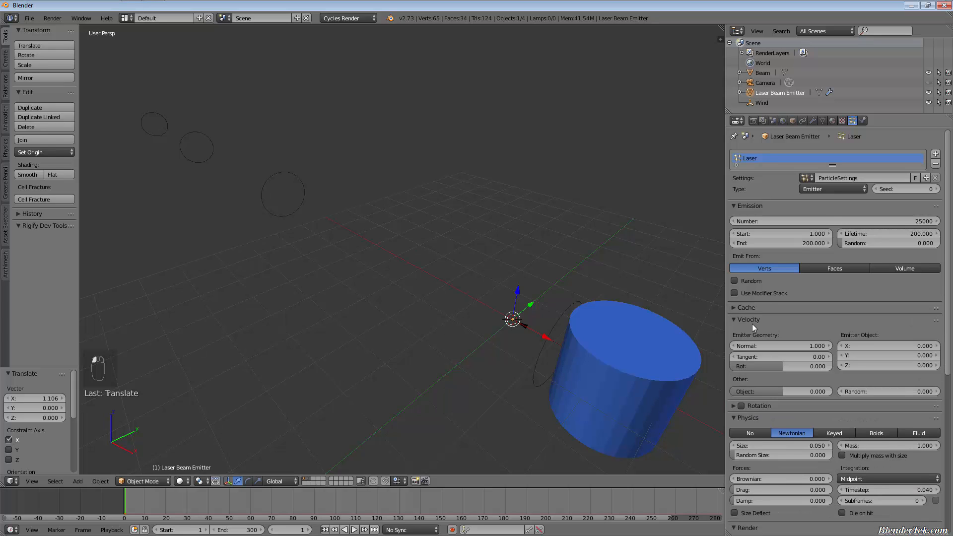
{"action": "scroll", "coordinate": [778, 320], "scroll_direction": "down", "scroll_amount": 4}
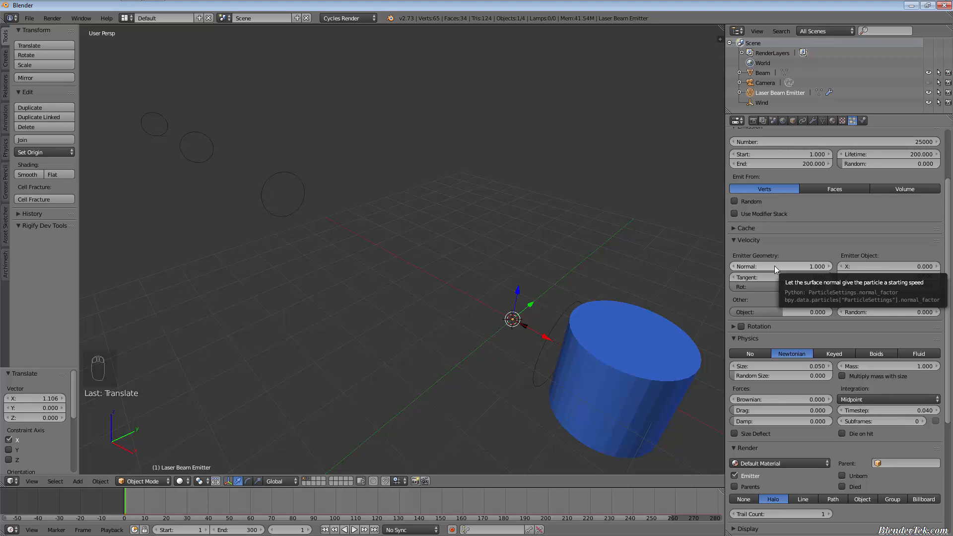
{"action": "left_click", "coordinate": [796, 266]}
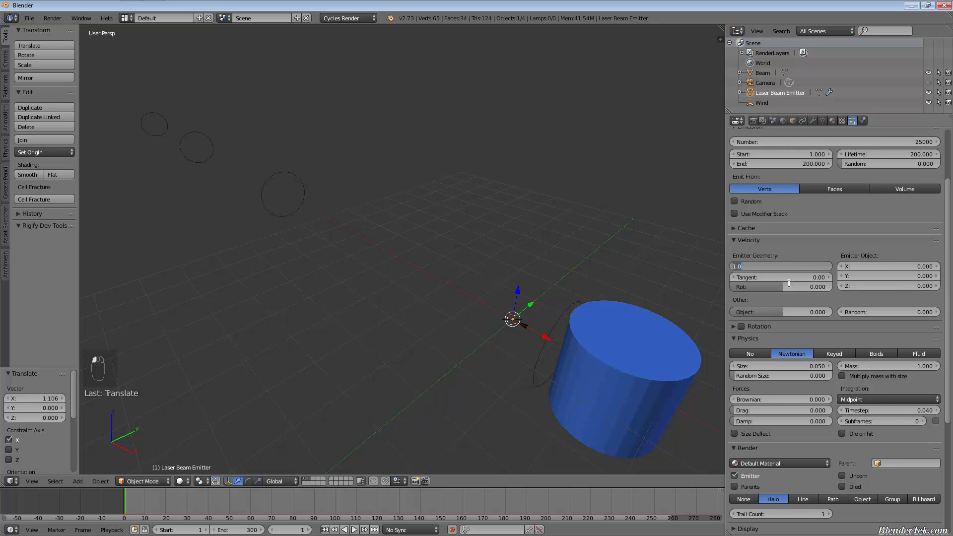
{"action": "type", "text": "0"}
{"action": "key", "text": "Return"}
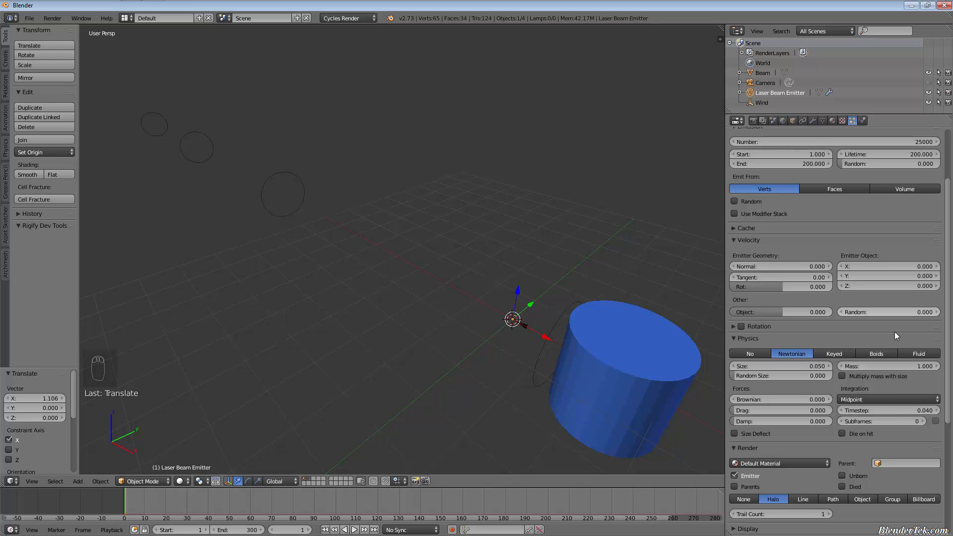
- Collapse the Velocity settings and briefly view the particle Rotation settings
{"action": "left_click", "coordinate": [732, 237]}
{"action": "left_click", "coordinate": [728, 251]}
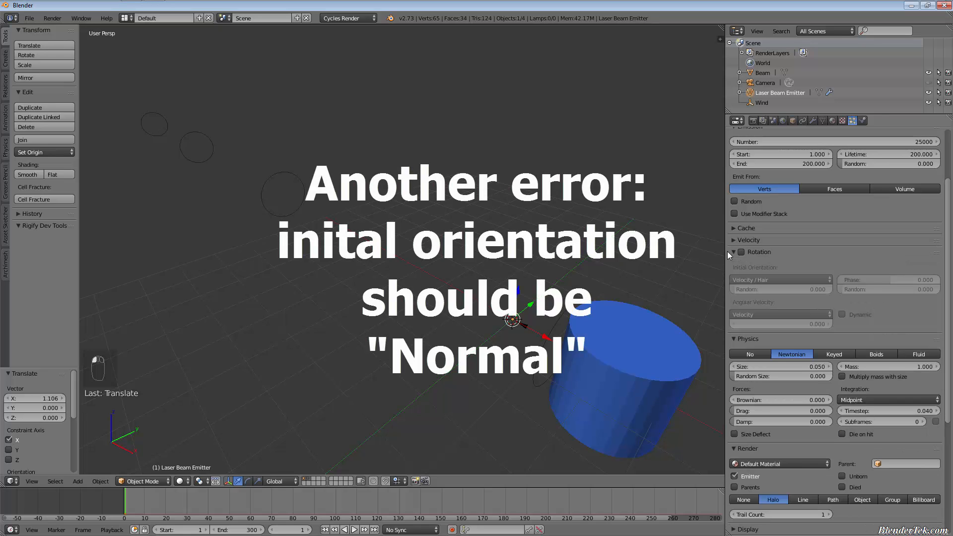
{"action": "left_click", "coordinate": [728, 251]}
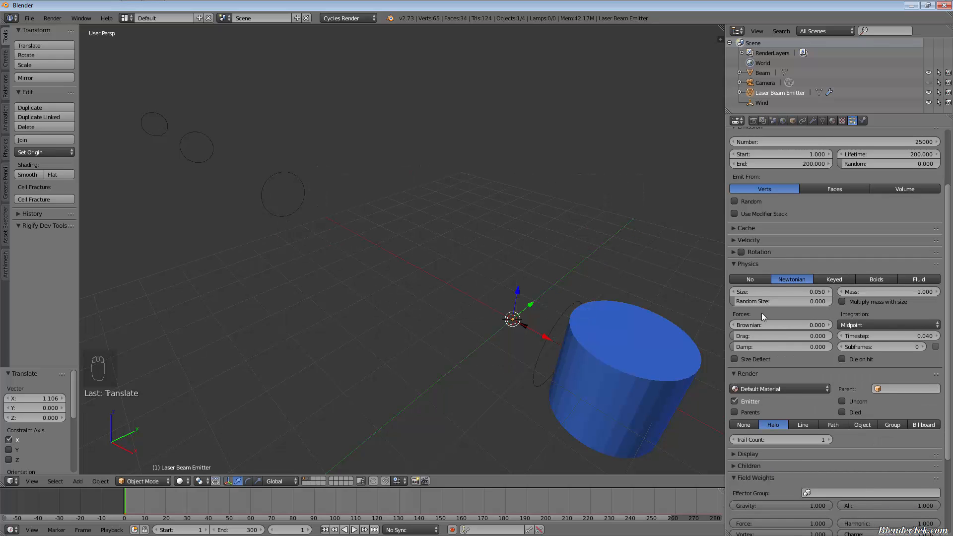
- Review the Newtonian physics settings of the Laser particles and collapse that section
{"action": "scroll", "coordinate": [762, 313], "scroll_direction": "down", "scroll_amount": 3}
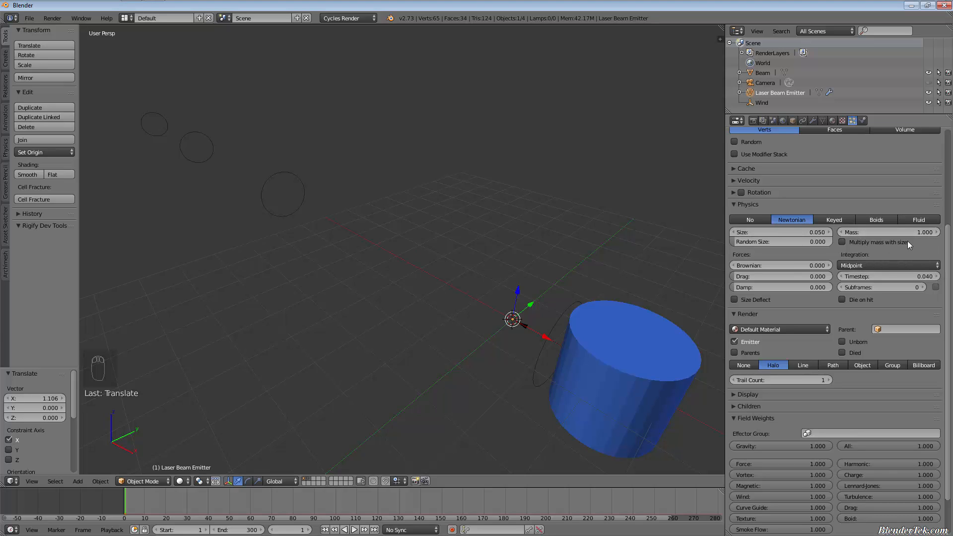
{"action": "middle_click_drag", "start_coordinate": [582, 367], "coordinate": [601, 314], "text": "shift"}
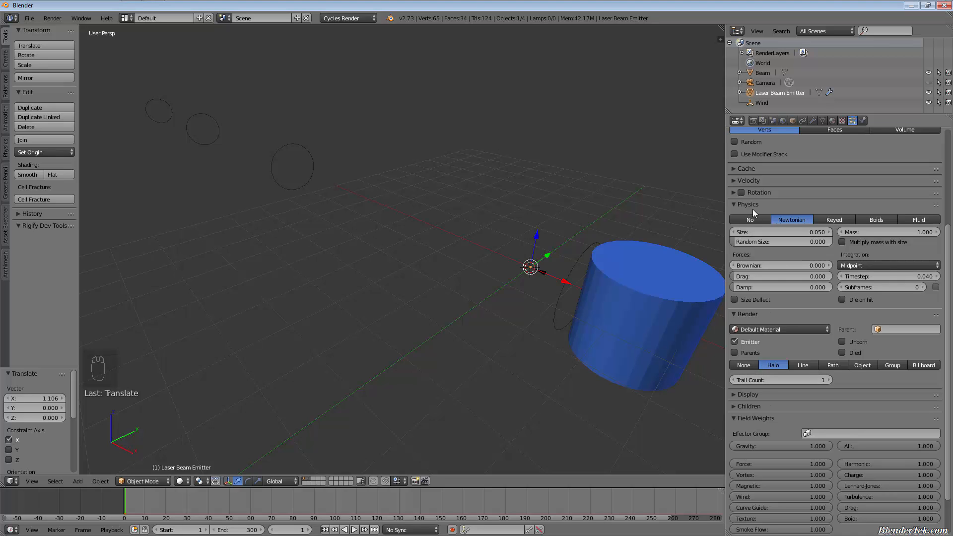
{"action": "left_click", "coordinate": [731, 203]}
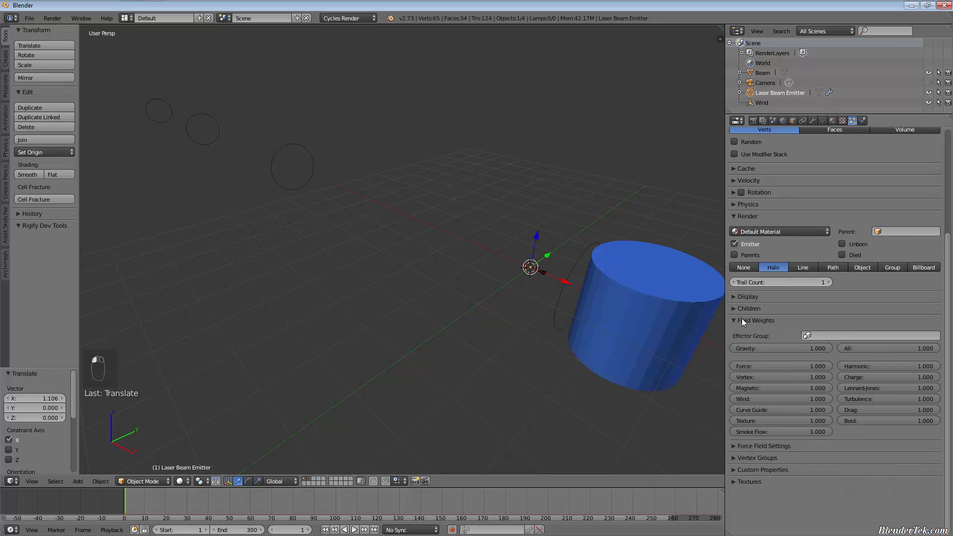
- Try rendering the Laser particles as lines and set the timeline back to frame 0
{"action": "left_click", "coordinate": [804, 268]}
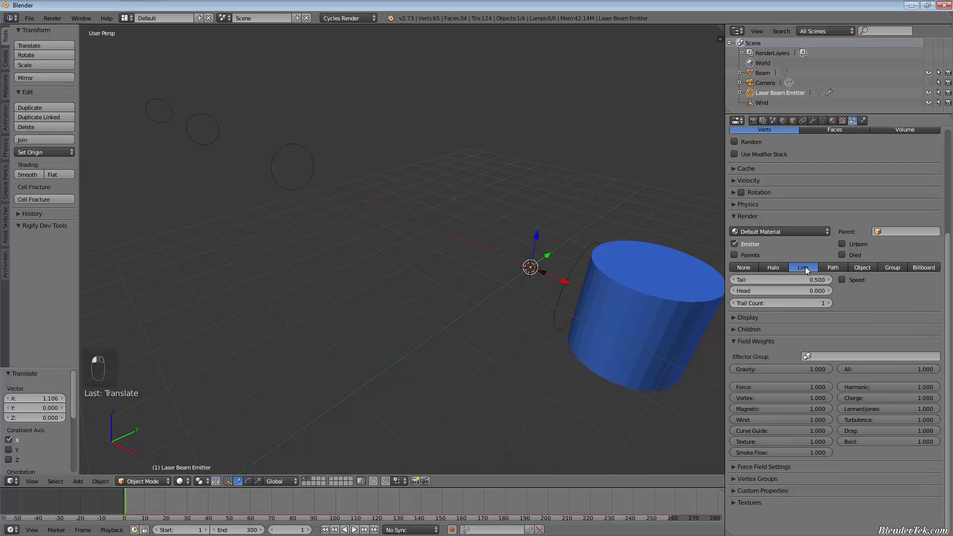
{"action": "scroll", "coordinate": [489, 222], "scroll_direction": "up", "scroll_amount": 12}
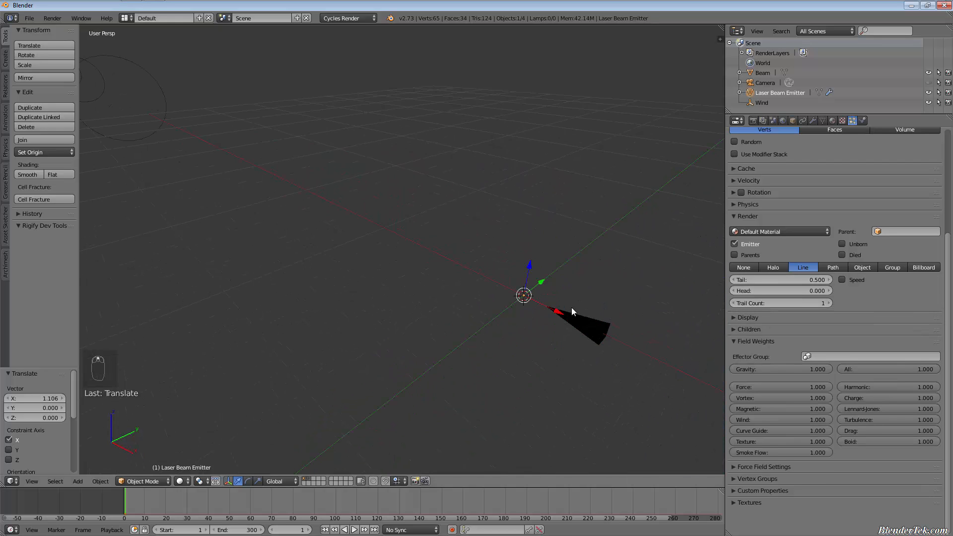
{"action": "scroll", "coordinate": [516, 287], "scroll_direction": "up", "scroll_amount": 1}
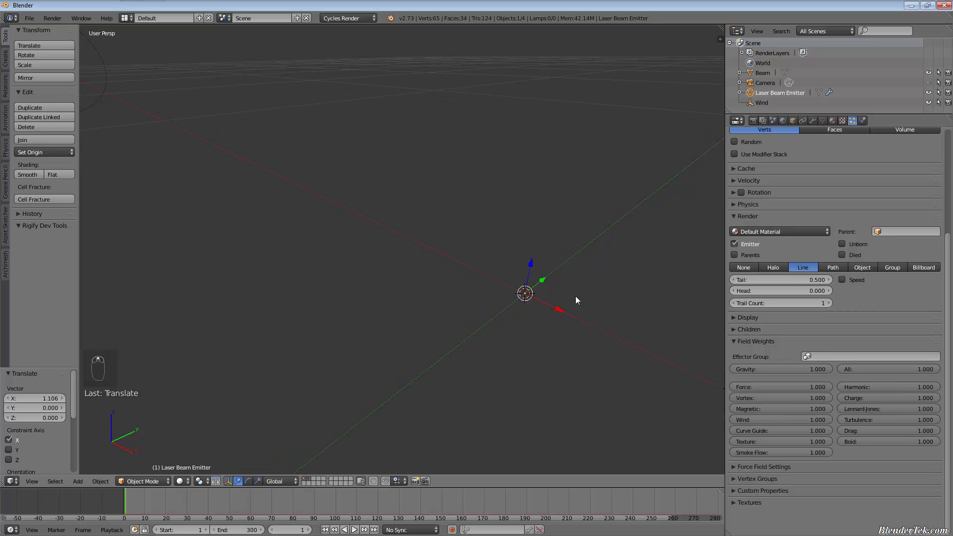
{"action": "left_click", "coordinate": [129, 492]}
{"action": "mouse_move", "coordinate": [129, 492]}
{"action": "left_mouse_down"}
{"action": "mouse_move", "coordinate": [192, 505]}
{"action": "mouse_move", "coordinate": [144, 504]}
{"action": "mouse_move", "coordinate": [216, 507]}
{"action": "mouse_move", "coordinate": [115, 516]}
{"action": "mouse_move", "coordinate": [177, 502]}
{"action": "mouse_move", "coordinate": [130, 504]}
{"action": "mouse_move", "coordinate": [175, 492]}
{"action": "mouse_move", "coordinate": [124, 490]}
{"action": "left_mouse_up"}
{"action": "middle_click_drag", "start_coordinate": [557, 336], "coordinate": [524, 333]}
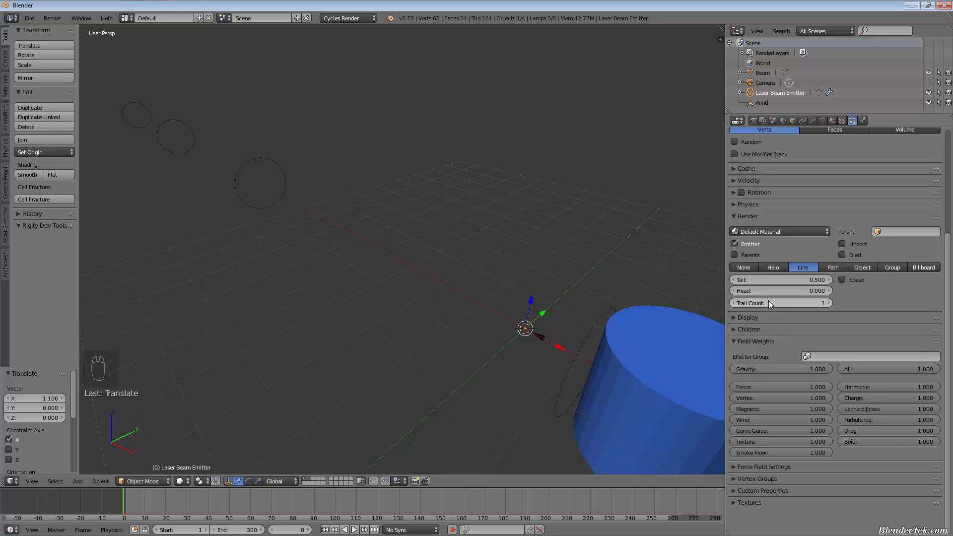
- Render the Laser particles as an object, using Beam as the dupli object
{"action": "left_click", "coordinate": [859, 268]}
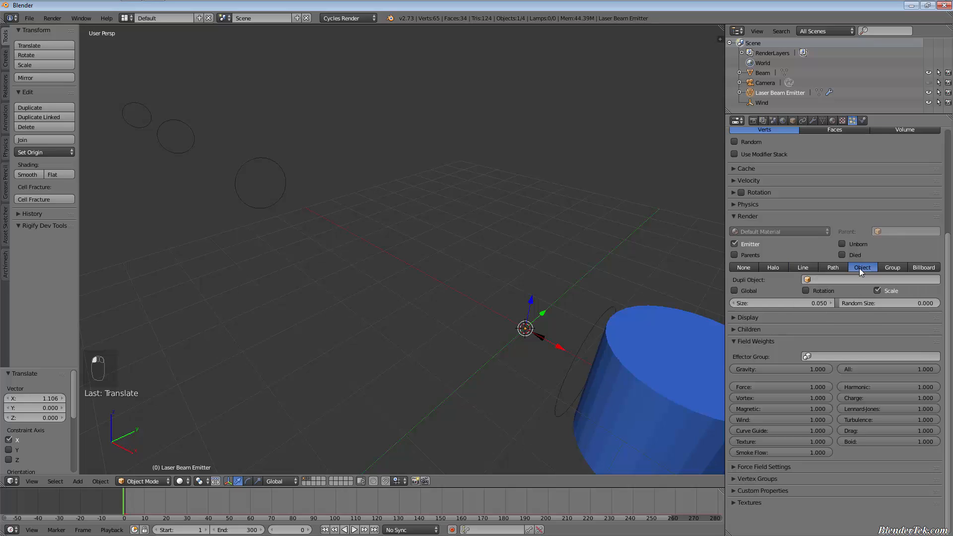
{"action": "left_click", "coordinate": [835, 281]}
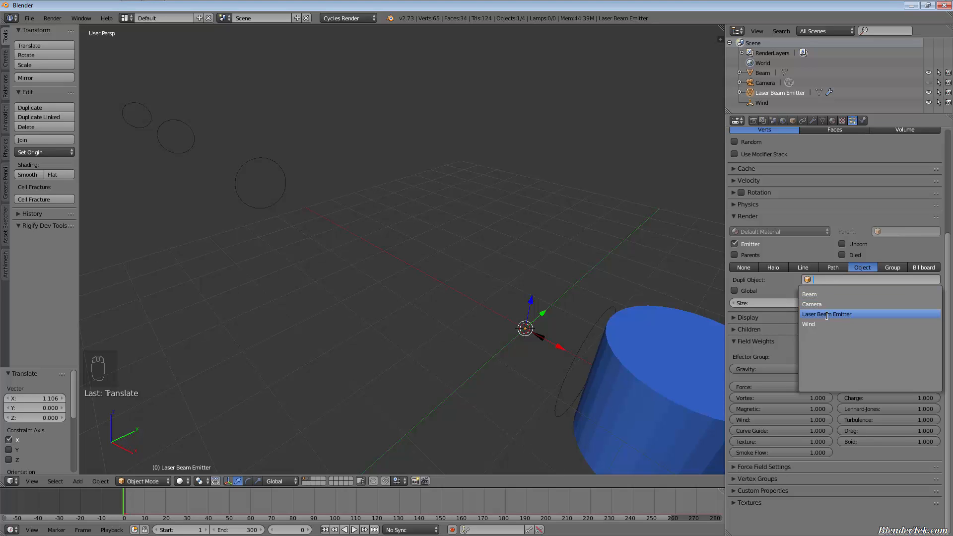
{"action": "left_click", "coordinate": [831, 294]}
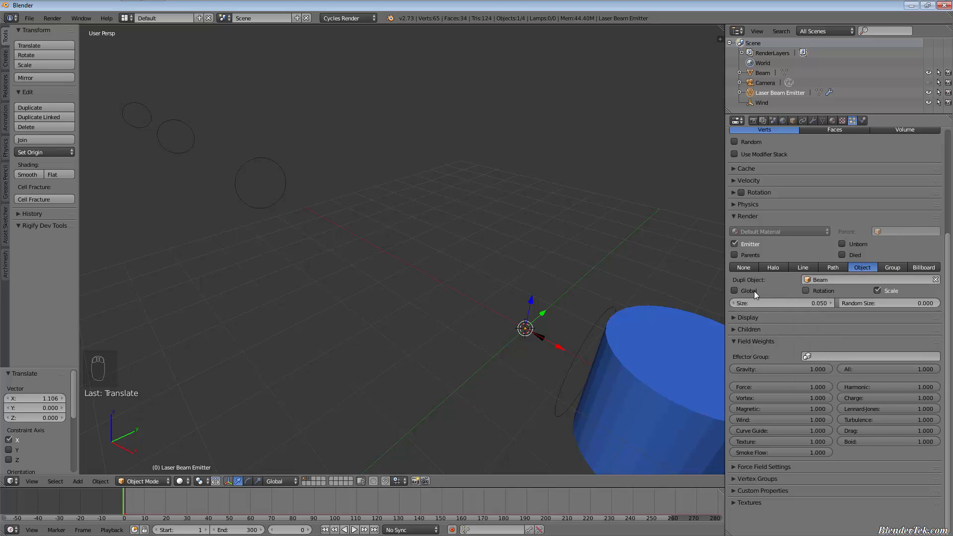
- Inspect the emission material of the Beam cylinder and return to the Laser Beam Emitter's particle settings
{"action": "right_click", "coordinate": [652, 406]}
{"action": "left_click", "coordinate": [832, 121]}
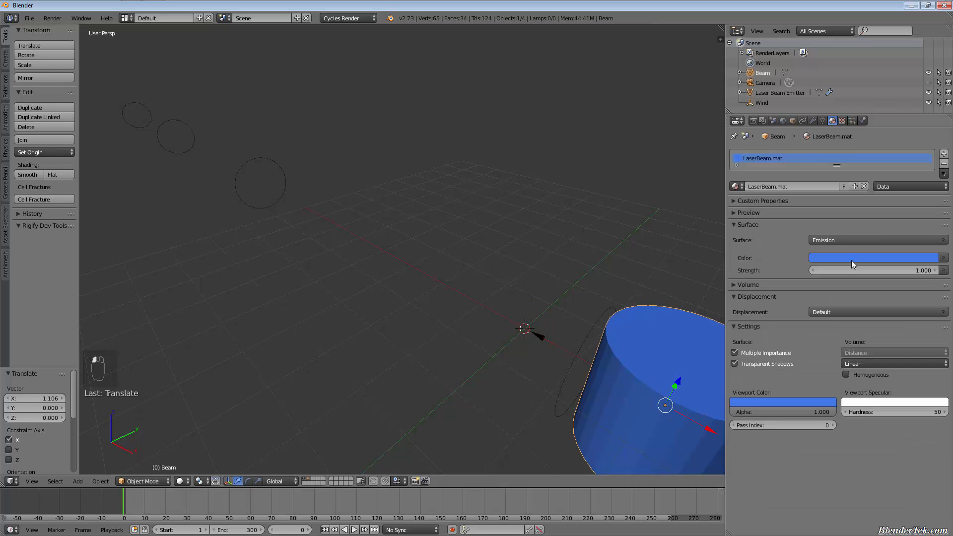
{"action": "right_click", "coordinate": [523, 329]}
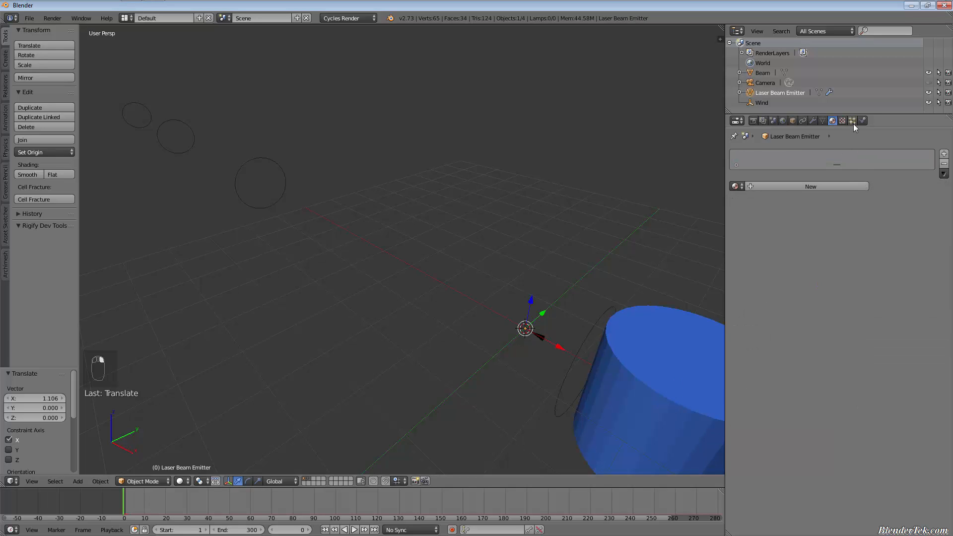
{"action": "left_click", "coordinate": [853, 122]}
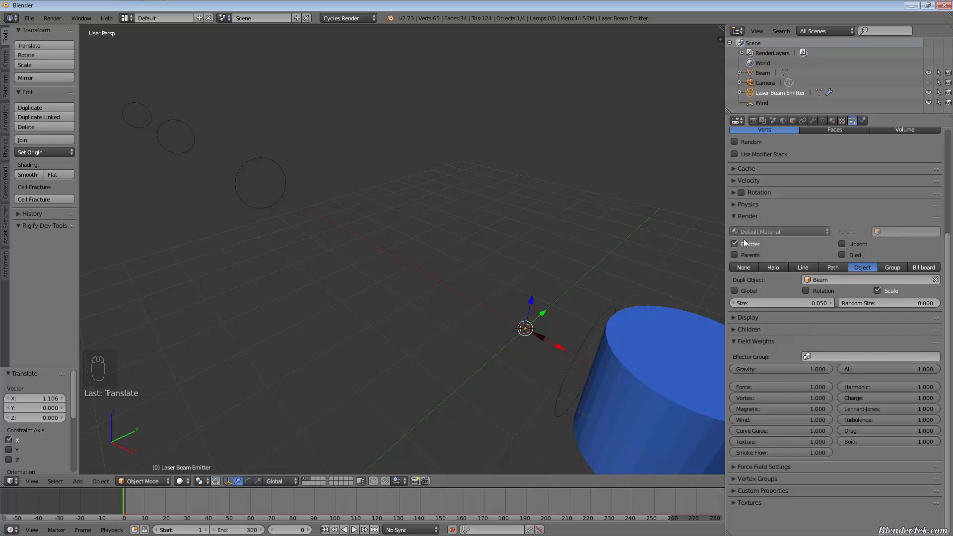
- Examine the physics, render size, display and children settings of the Laser particles
{"action": "left_click", "coordinate": [735, 204]}
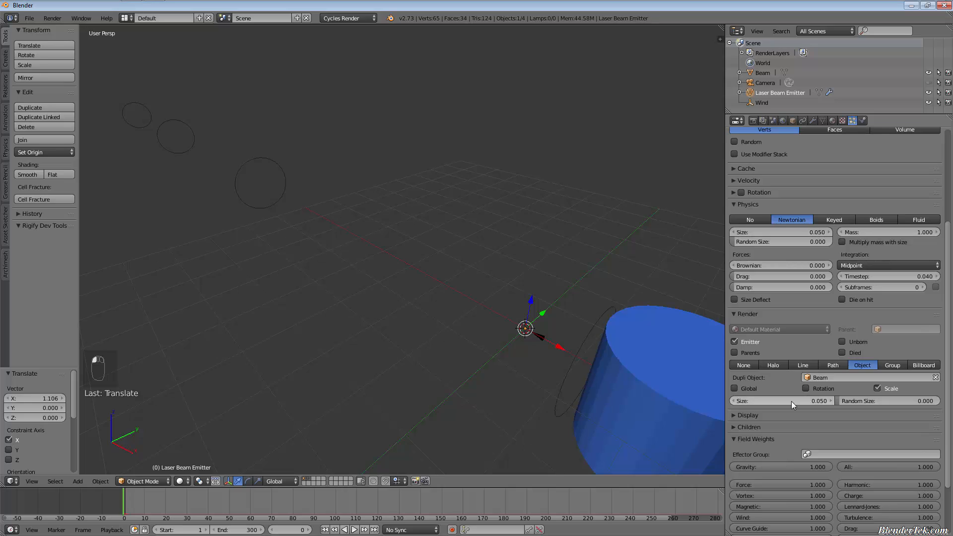
{"action": "mouse_move", "coordinate": [791, 401]}
{"action": "left_mouse_down"}
{"action": "mouse_move", "coordinate": [878, 401]}
{"action": "mouse_move", "coordinate": [793, 401]}
{"action": "left_mouse_up"}
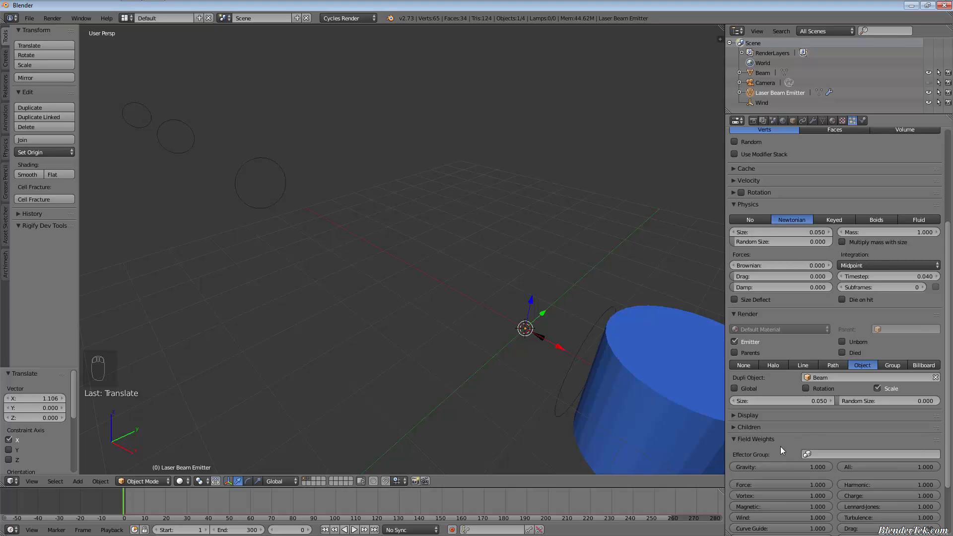
{"action": "scroll", "coordinate": [766, 442], "scroll_direction": "down", "scroll_amount": 4}
{"action": "left_click", "coordinate": [735, 344]}
{"action": "scroll", "coordinate": [733, 359], "scroll_direction": "down", "scroll_amount": 2}
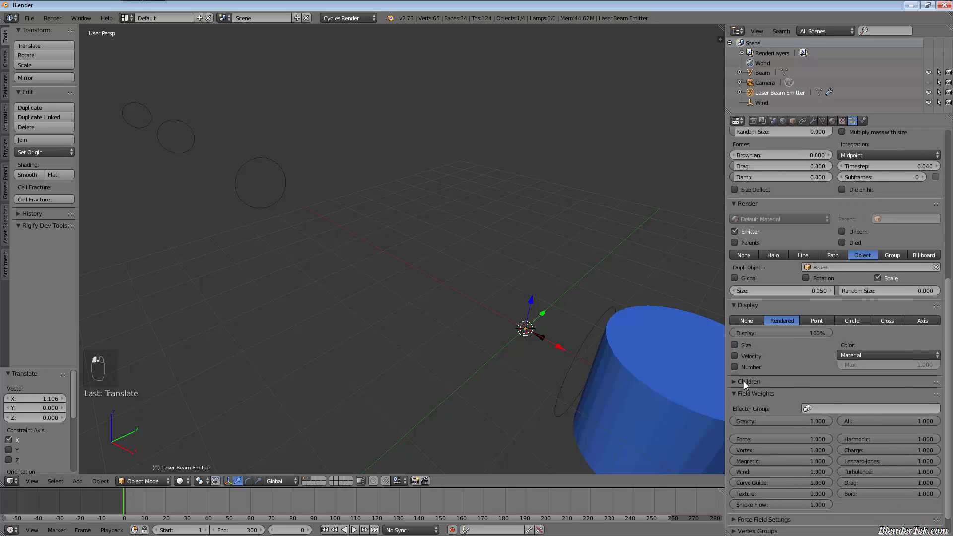
{"action": "scroll", "coordinate": [754, 405], "scroll_direction": "down", "scroll_amount": 1}
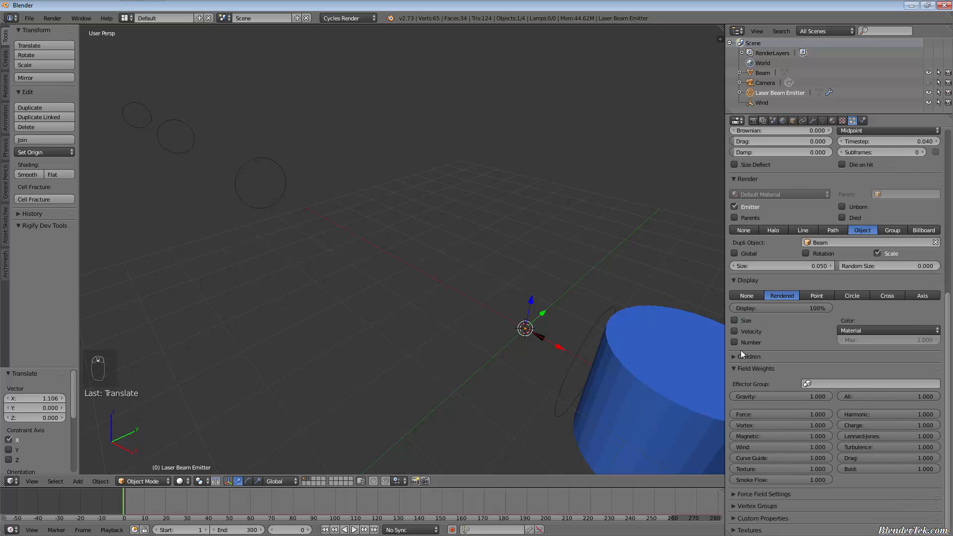
{"action": "left_click", "coordinate": [734, 282]}
{"action": "left_click", "coordinate": [731, 293]}
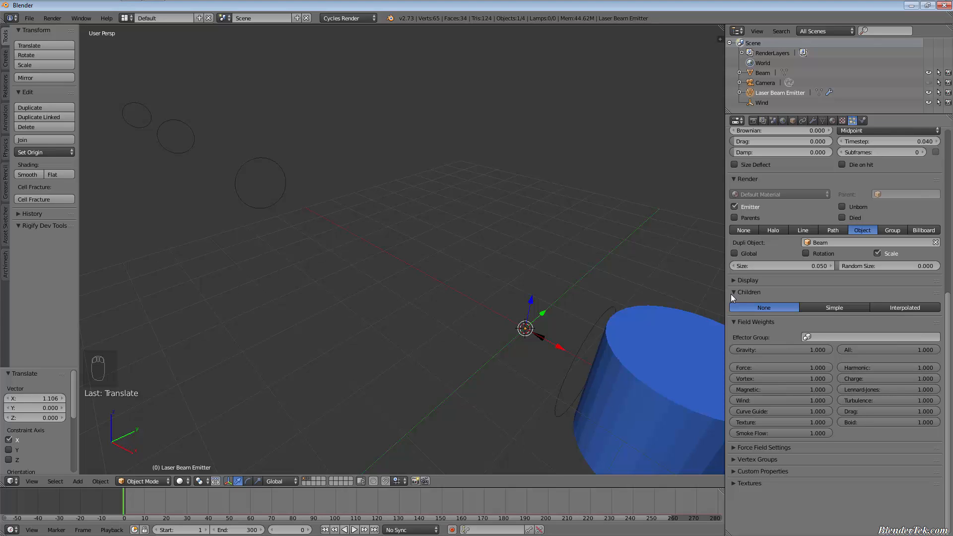
{"action": "left_click", "coordinate": [731, 294]}
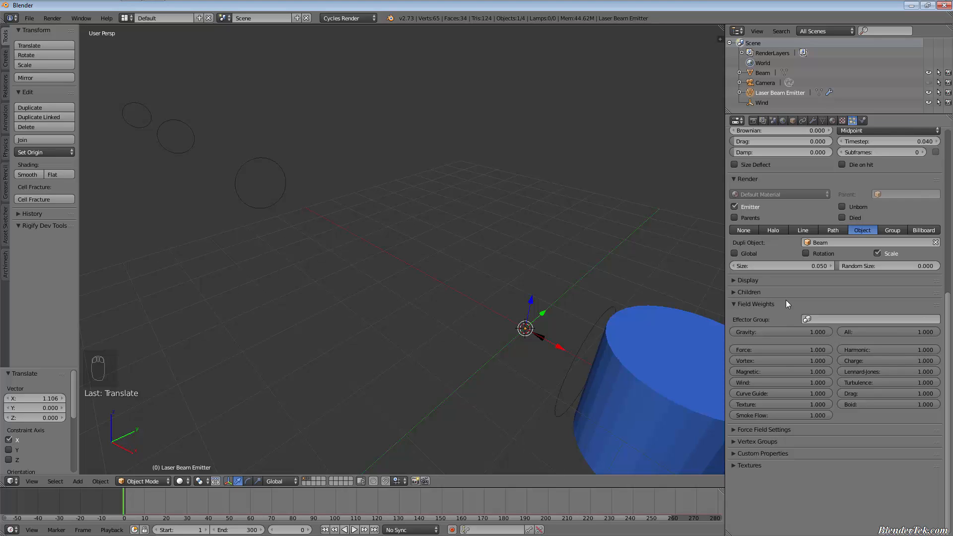
- Check the scene's gravity setting and lower the gravity field weight of the Laser particles
{"action": "left_click", "coordinate": [773, 121]}
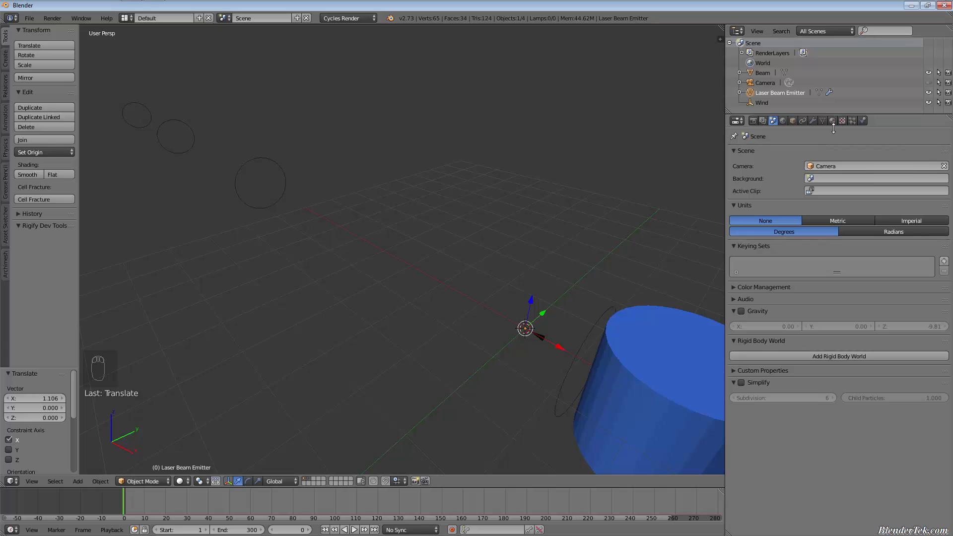
{"action": "left_click", "coordinate": [854, 122]}
{"action": "left_click_drag", "start_coordinate": [820, 334], "coordinate": [774, 333]}
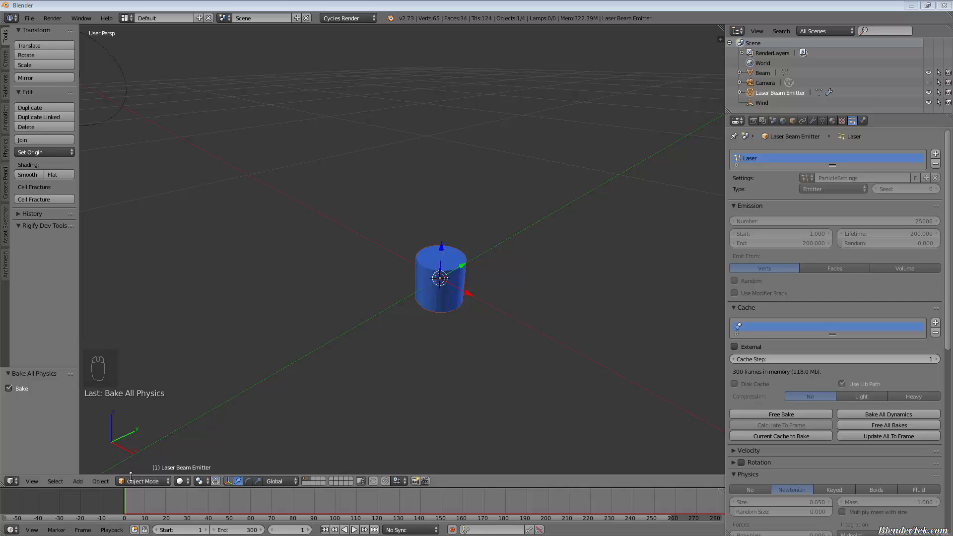
- Scrub through the baked particle simulation and return to frame 0
{"action": "left_click_drag", "start_coordinate": [129, 501], "coordinate": [237, 505]}
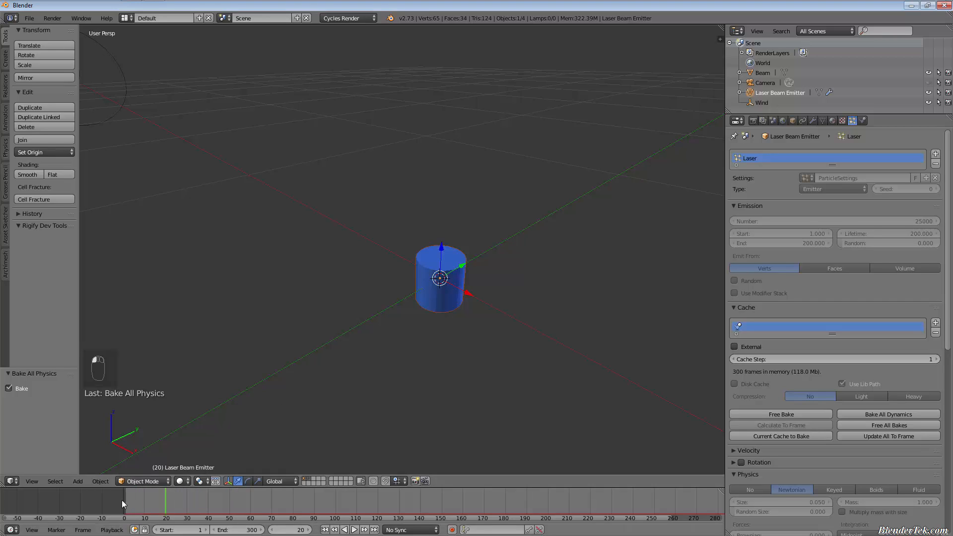
{"action": "left_click_drag", "start_coordinate": [122, 500], "coordinate": [92, 515]}
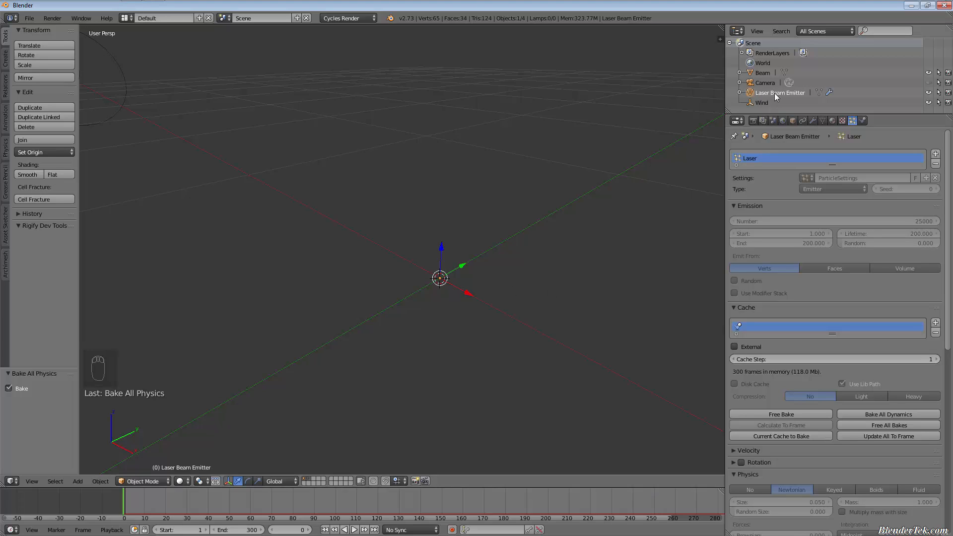
- Delete the Laser Beam Emitter object from the scene
{"action": "left_click", "coordinate": [813, 120]}
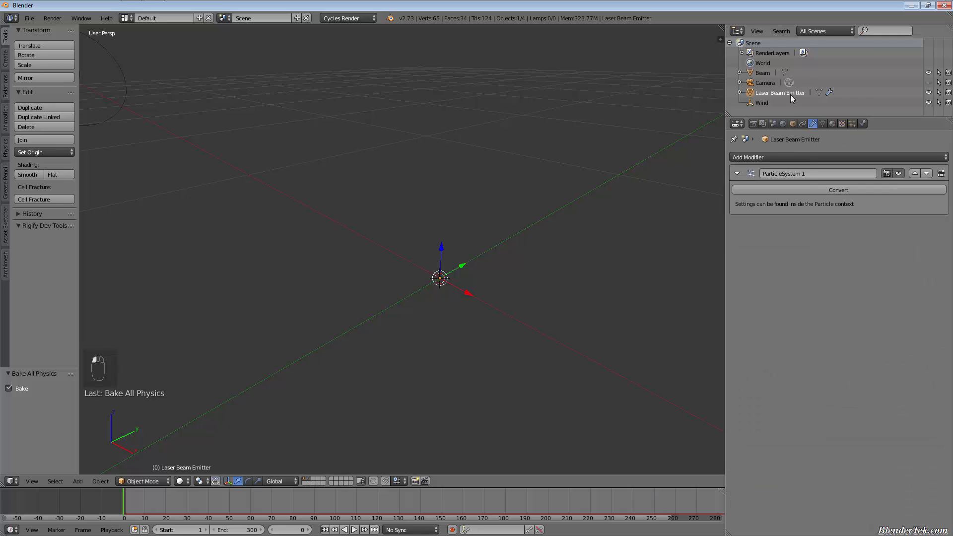
{"action": "right_click", "coordinate": [790, 93]}
{"action": "left_click", "coordinate": [781, 127]}
- Add a mesh circle at the origin and rotate it 90 degrees about the global Y axis
{"action": "key", "text": "shift+a"}
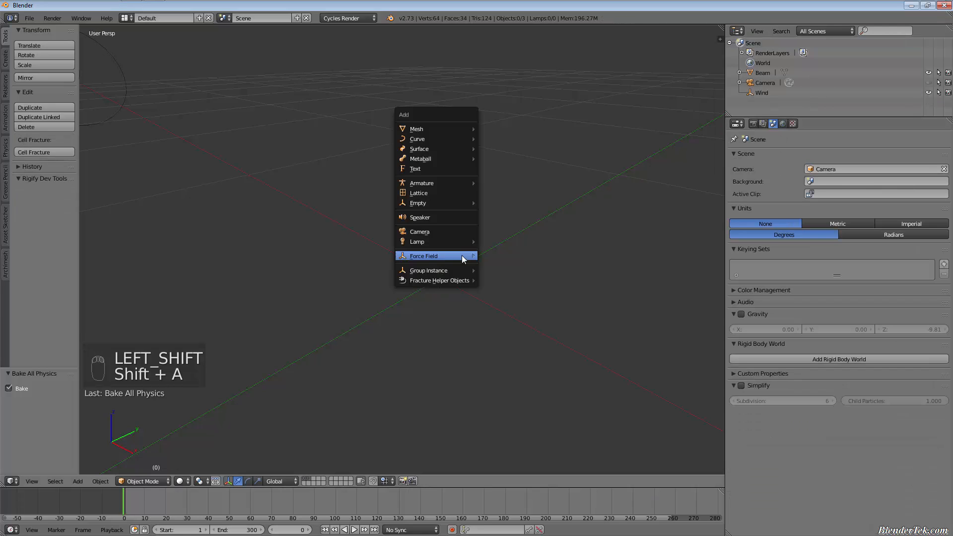
{"action": "mouse_move", "coordinate": [442, 129]}
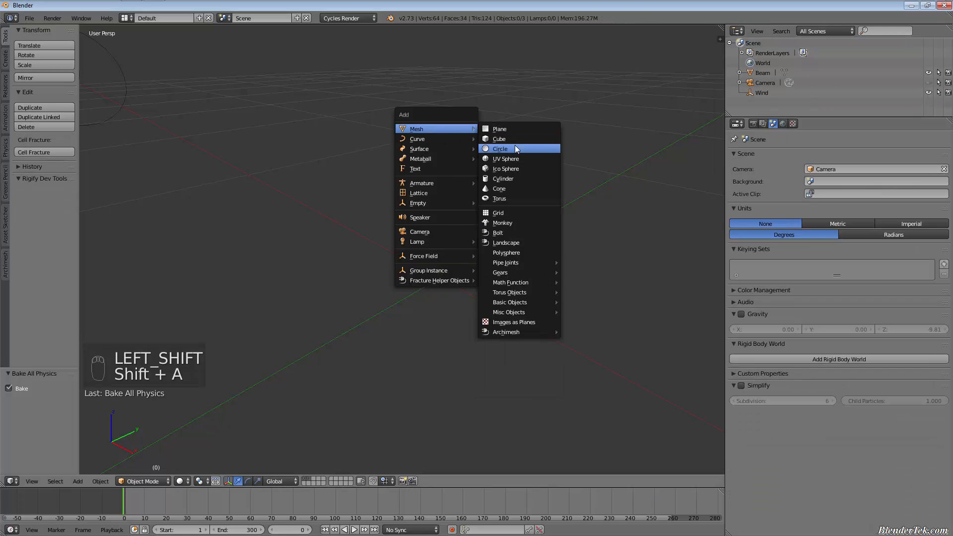
{"action": "left_click", "coordinate": [515, 149]}
{"action": "scroll", "coordinate": [448, 282], "scroll_direction": "down", "scroll_amount": 5}
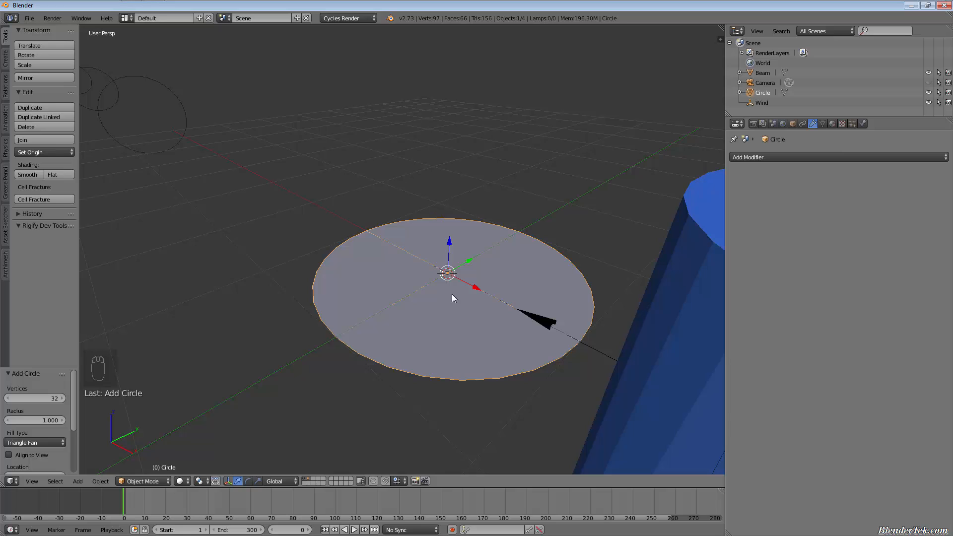
{"action": "key", "text": "r"}
{"action": "type", "text": "y"}
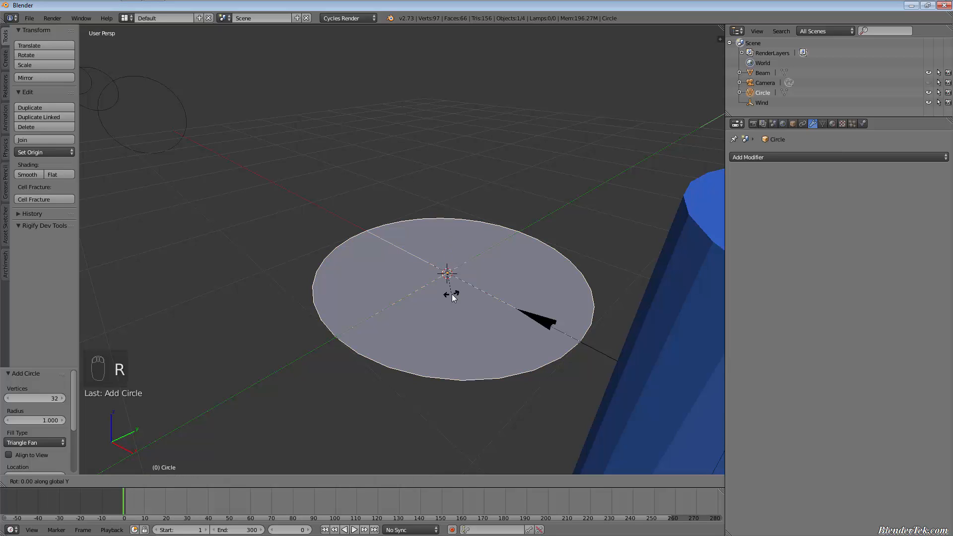
{"action": "type", "text": "90"}
{"action": "left_click", "coordinate": [452, 293]}
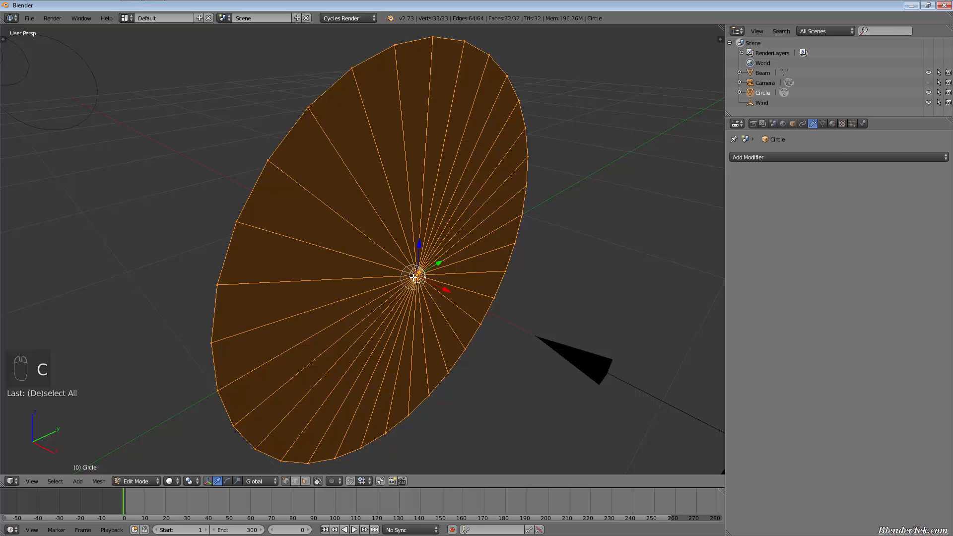
- Delete the centre vertex of the circle in Edit Mode so only its outline is left
{"action": "key", "text": "a"}
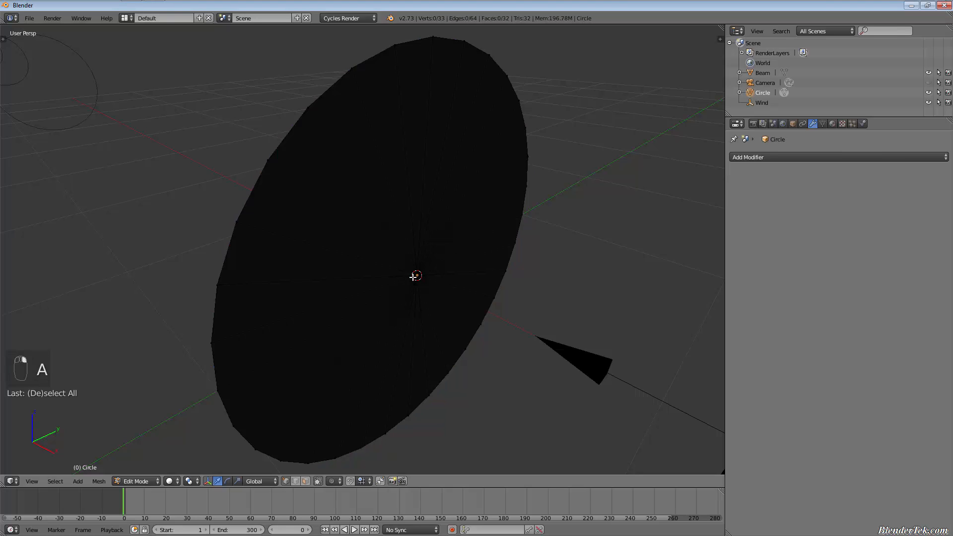
{"action": "key", "text": "c"}
{"action": "left_click", "coordinate": [415, 276]}
{"action": "key", "text": "x"}
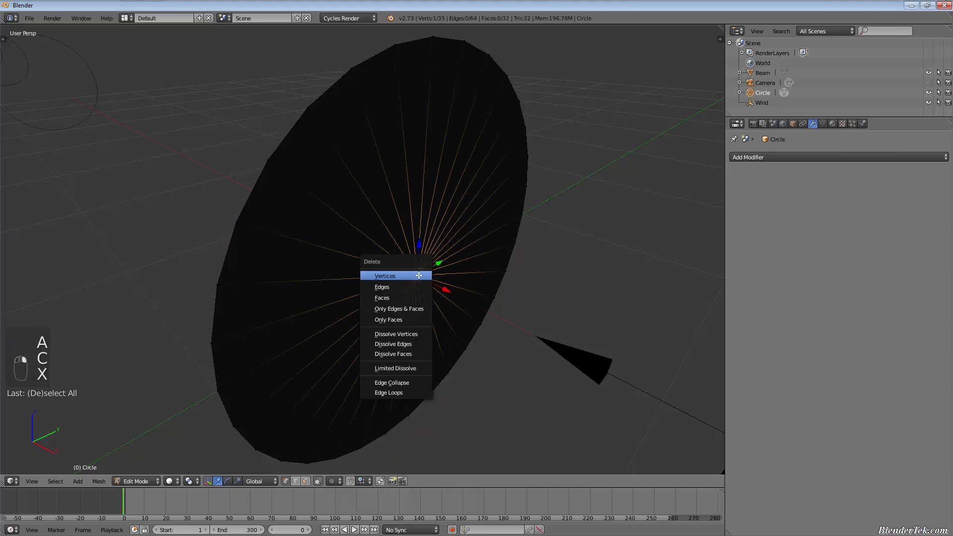
{"action": "left_click", "coordinate": [416, 275]}
- Delete every vertex of the circle except the topmost one and select that single vertex
{"action": "key", "text": "c"}
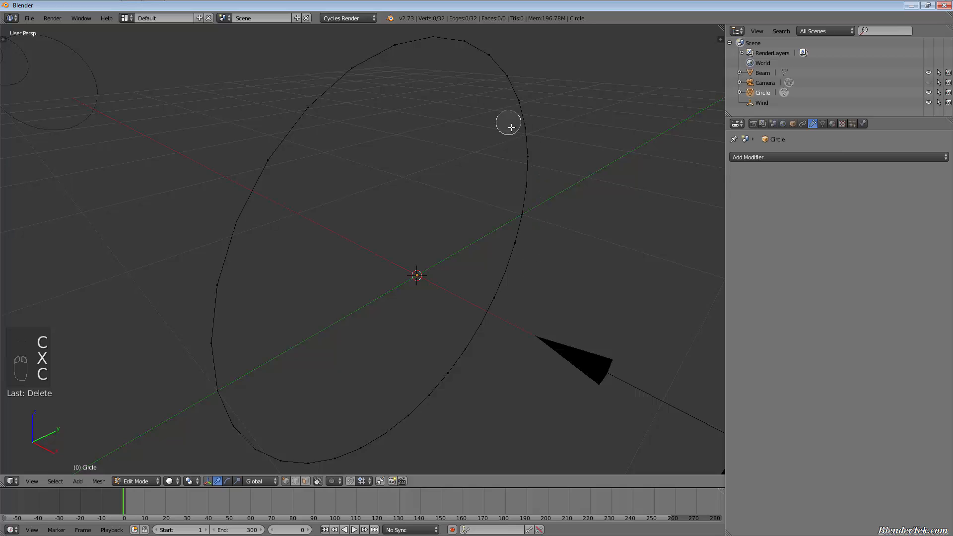
{"action": "right_click", "coordinate": [499, 71]}
{"action": "key", "text": "a"}
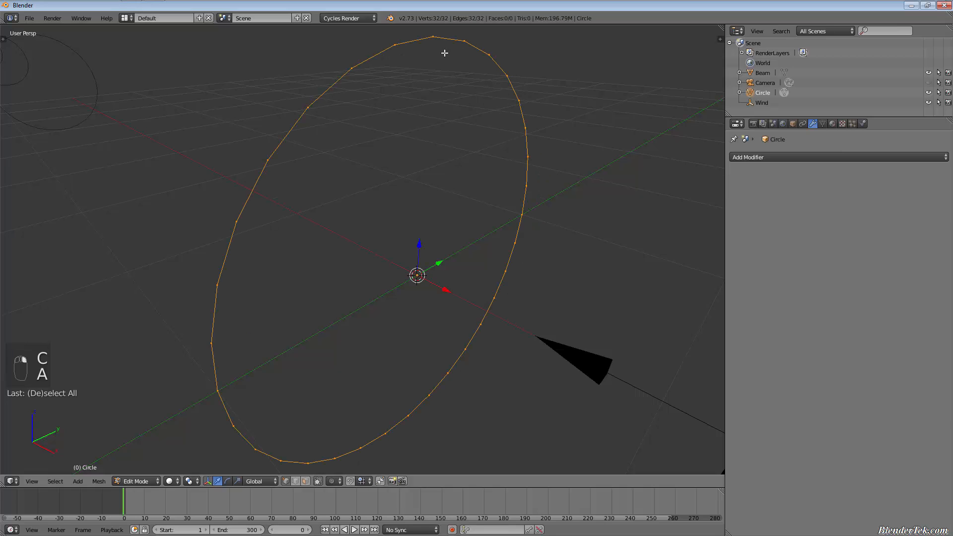
{"action": "right_click", "coordinate": [433, 38], "text": "shift"}
{"action": "key", "text": "x"}
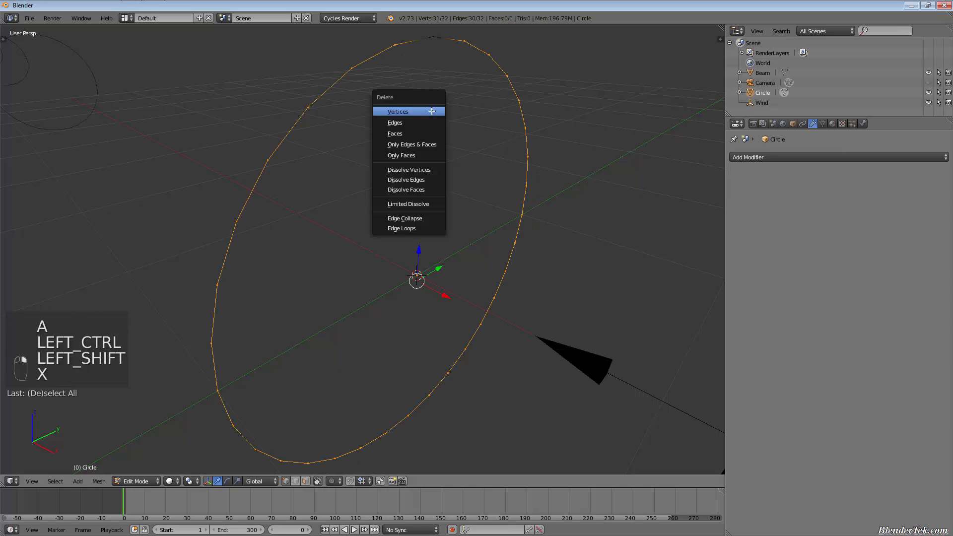
{"action": "left_click", "coordinate": [432, 111]}
{"action": "right_click", "coordinate": [442, 32]}
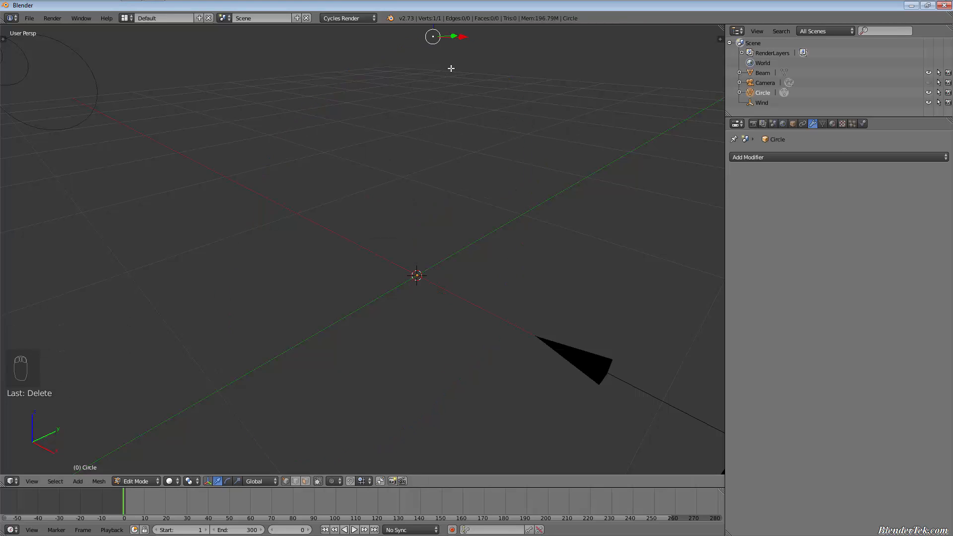
- Snap the circle's single remaining vertex to the 3D cursor at the origin
{"action": "key", "text": "g"}
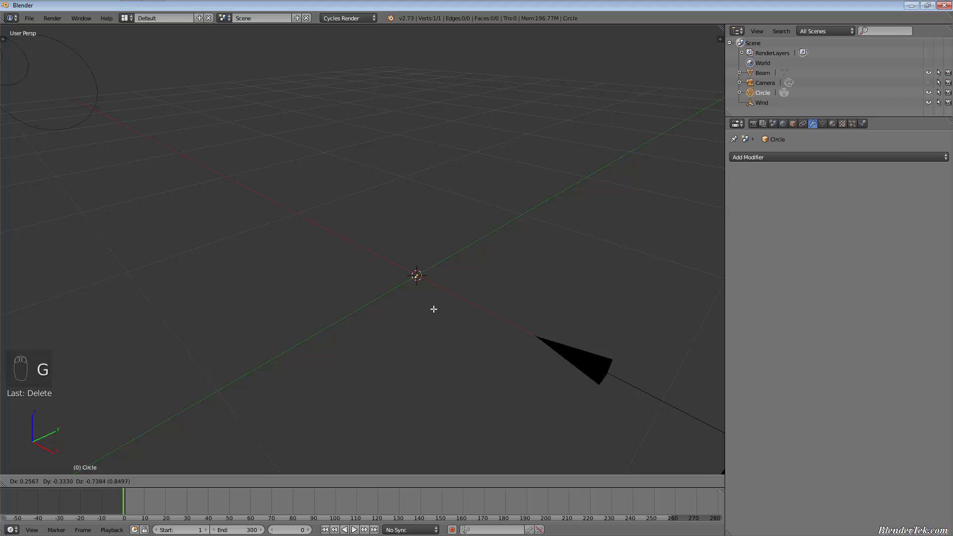
{"action": "left_click", "coordinate": [435, 308]}
{"action": "mouse_move", "coordinate": [433, 304]}
{"action": "middle_mouse_down"}
{"action": "mouse_move", "coordinate": [442, 274]}
{"action": "mouse_move", "coordinate": [451, 295]}
{"action": "mouse_move", "coordinate": [434, 300]}
{"action": "middle_mouse_up"}
{"action": "key", "text": "shift+s"}
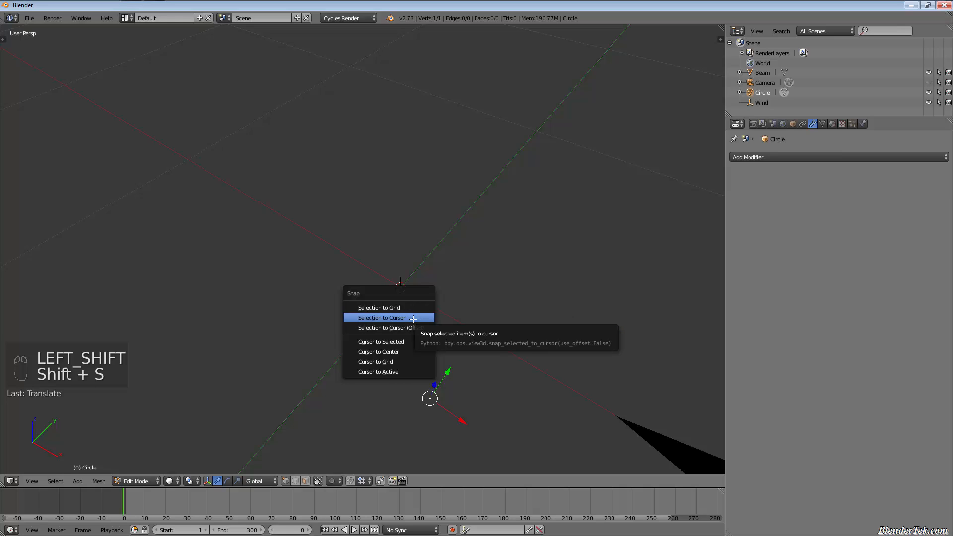
{"action": "left_click", "coordinate": [421, 318]}
{"action": "key", "text": "g"}
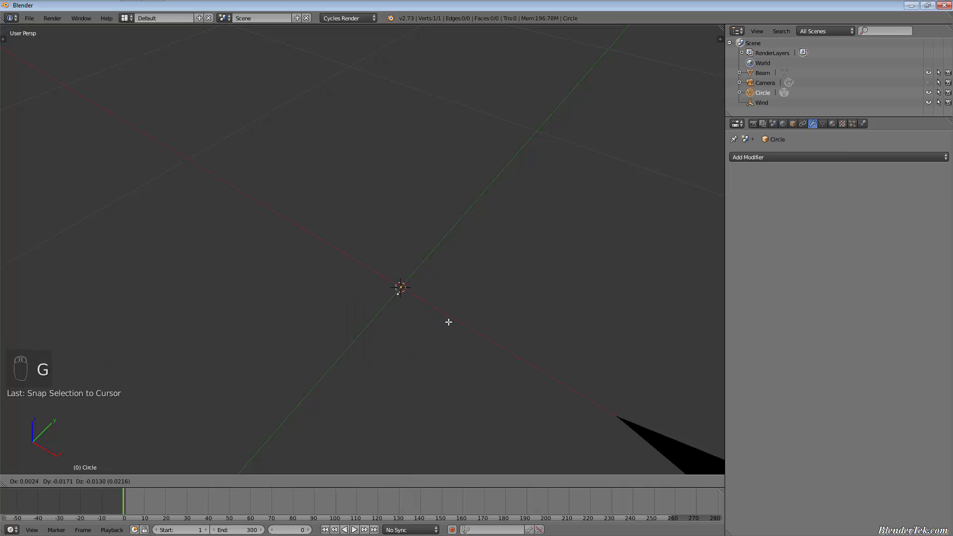
{"action": "right_click", "coordinate": [434, 345]}
- Add a new particle system to the single-vertex Circle object and return to Object Mode
{"action": "scroll", "coordinate": [443, 358], "scroll_direction": "down", "scroll_amount": 5}
{"action": "middle_click_drag", "start_coordinate": [444, 355], "coordinate": [453, 304], "text": "shift"}
{"action": "scroll", "coordinate": [456, 342], "scroll_direction": "down", "scroll_amount": 6}
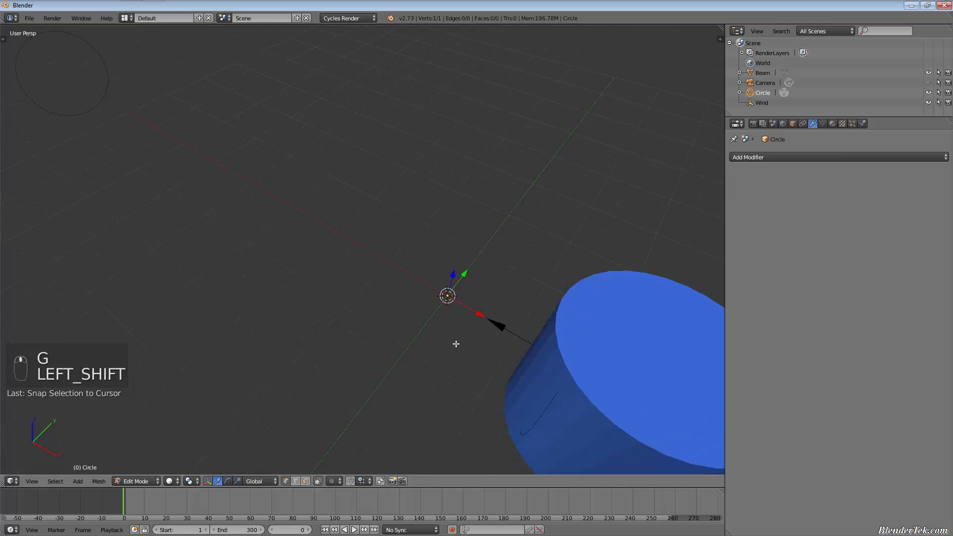
{"action": "scroll", "coordinate": [457, 362], "scroll_direction": "up", "scroll_amount": 3}
{"action": "scroll", "coordinate": [451, 346], "scroll_direction": "down", "scroll_amount": 3}
{"action": "scroll", "coordinate": [451, 347], "scroll_direction": "up", "scroll_amount": 1}
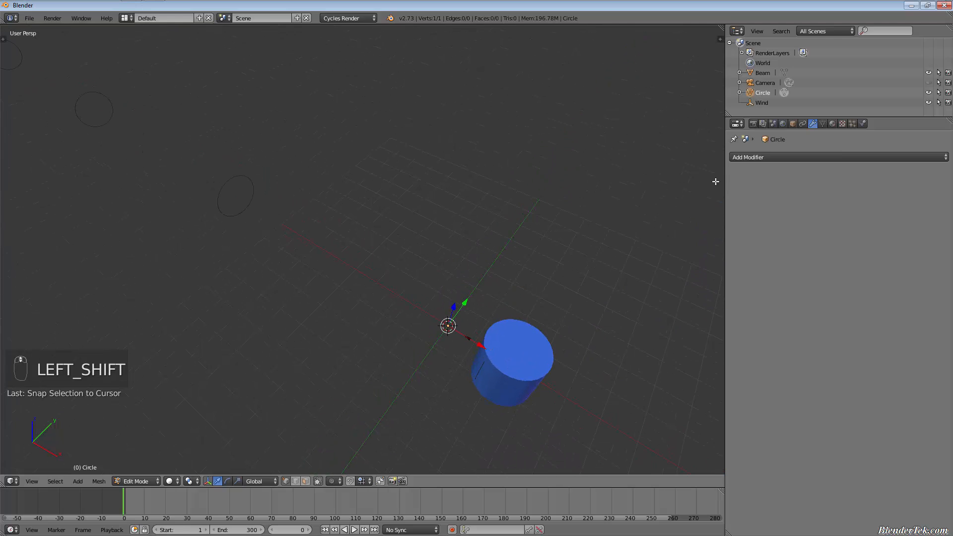
{"action": "left_click", "coordinate": [852, 124]}
{"action": "left_click", "coordinate": [838, 183]}
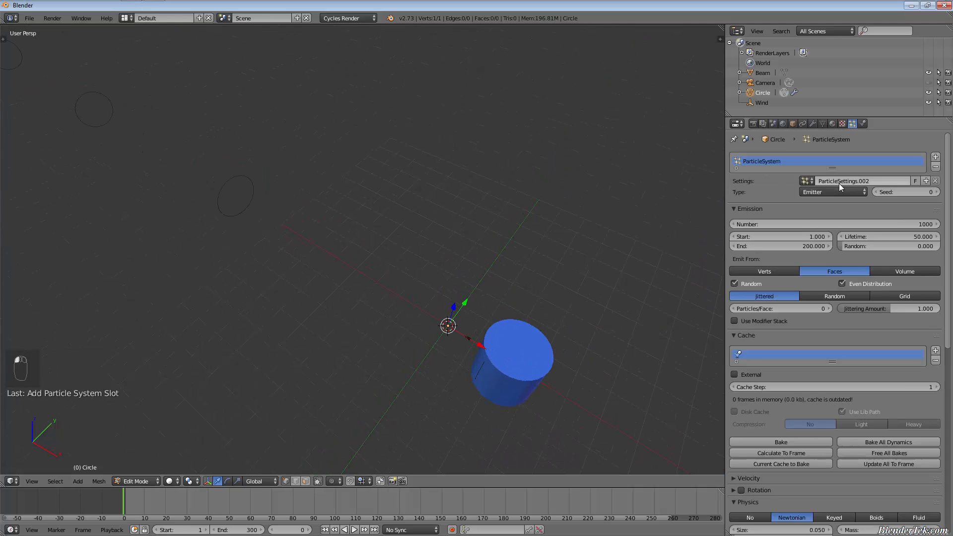
{"action": "scroll", "coordinate": [552, 357], "scroll_direction": "up", "scroll_amount": 8}
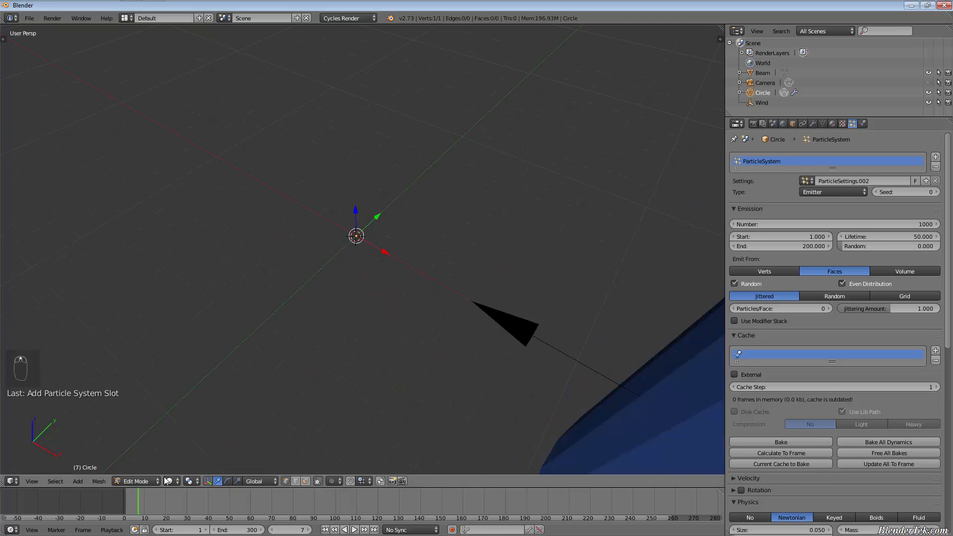
{"action": "left_click_drag", "start_coordinate": [145, 499], "coordinate": [124, 514]}
{"action": "key", "text": "Tab"}
- Set the particle emission number to 25000 and the particle lifetime to 200 frames
{"action": "left_click", "coordinate": [862, 224]}
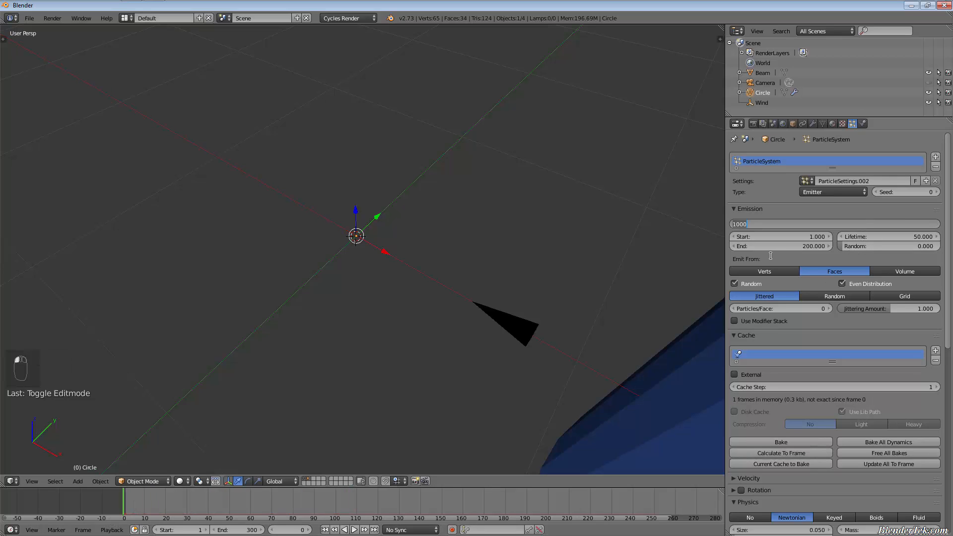
{"action": "type", "text": "25000"}
{"action": "left_click", "coordinate": [902, 236]}
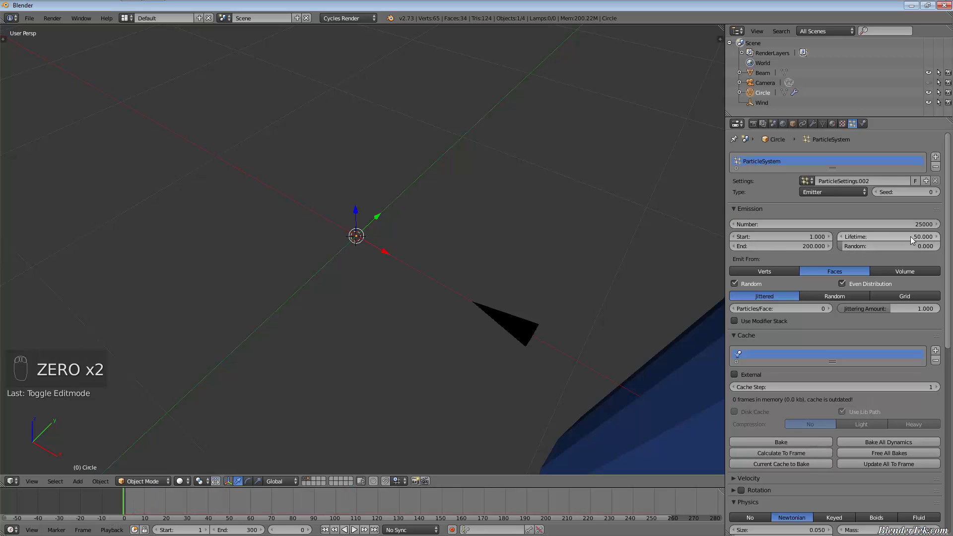
{"action": "type", "text": "200"}
{"action": "key", "text": "Return"}
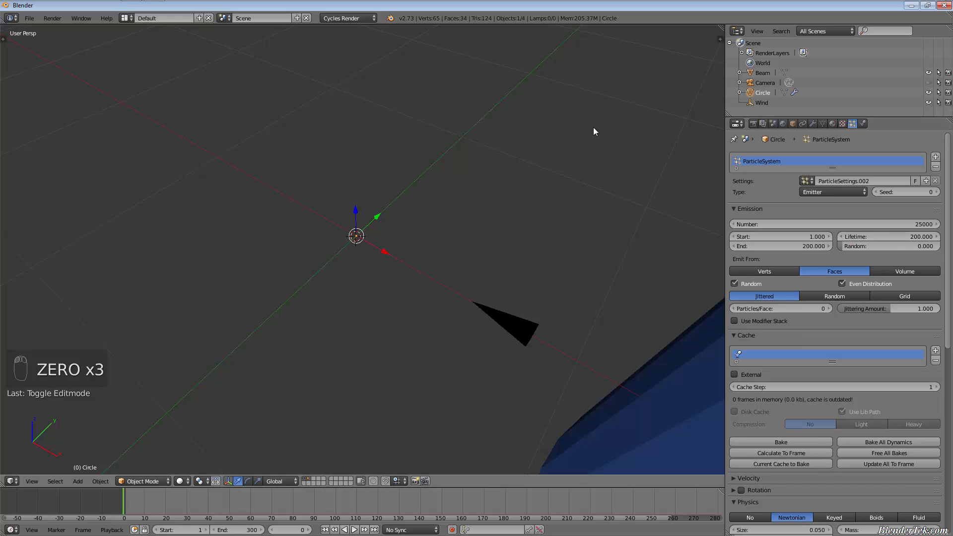
{"action": "left_click_drag", "start_coordinate": [140, 502], "coordinate": [90, 507]}
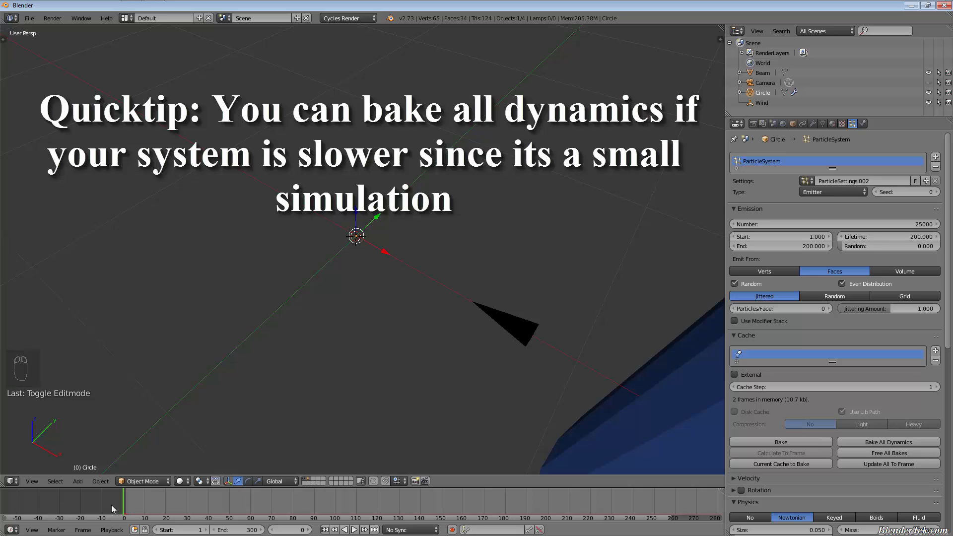
{"action": "mouse_move", "coordinate": [111, 505]}
{"action": "left_mouse_down"}
{"action": "mouse_move", "coordinate": [145, 504]}
{"action": "mouse_move", "coordinate": [128, 517]}
{"action": "mouse_move", "coordinate": [153, 522]}
{"action": "mouse_move", "coordinate": [126, 490]}
{"action": "mouse_move", "coordinate": [442, 502]}
{"action": "mouse_move", "coordinate": [124, 508]}
{"action": "mouse_move", "coordinate": [297, 503]}
{"action": "mouse_move", "coordinate": [111, 522]}
{"action": "left_mouse_up"}
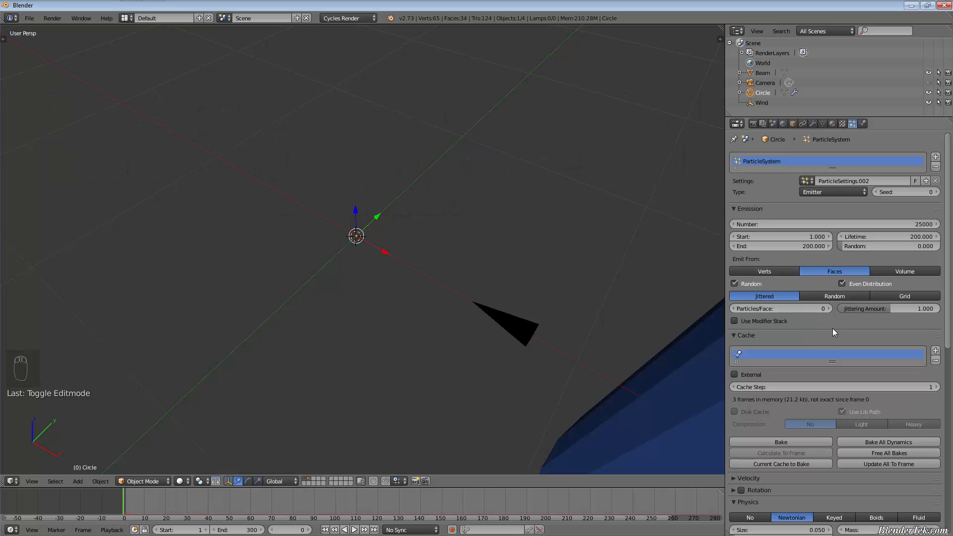
- Name the particle settings "Laser" and emit the particles from Verts with Random turned off
{"action": "left_click", "coordinate": [844, 181]}
{"action": "type", "text": "Laser"}
{"action": "left_click", "coordinate": [765, 271]}
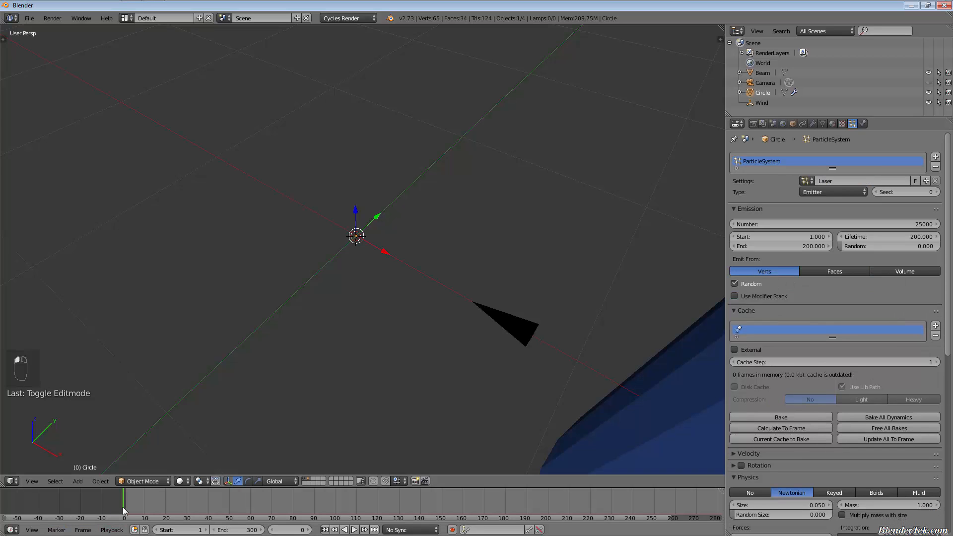
{"action": "left_click", "coordinate": [734, 283]}
- Set the particles' Normal emission velocity to 0
{"action": "scroll", "coordinate": [731, 189], "scroll_direction": "down", "scroll_amount": 12}
{"action": "left_click", "coordinate": [732, 189]}
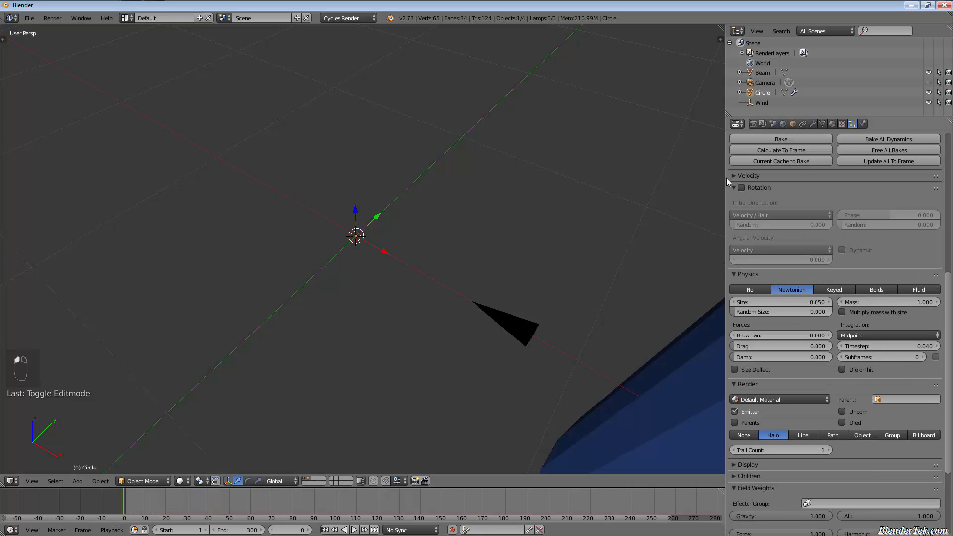
{"action": "left_click", "coordinate": [727, 176]}
{"action": "left_click", "coordinate": [802, 202]}
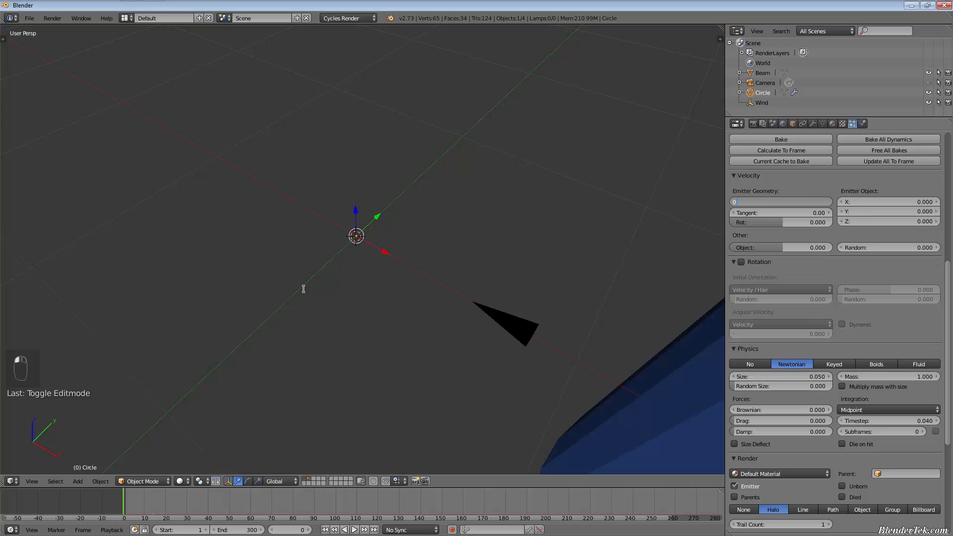
{"action": "key", "text": "Return"}
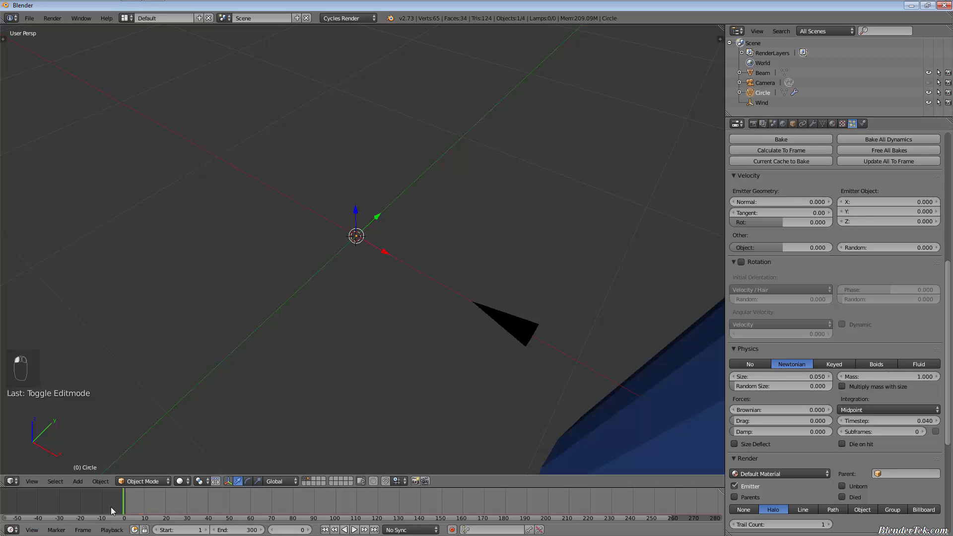
{"action": "left_click_drag", "start_coordinate": [731, 177], "coordinate": [736, 262]}
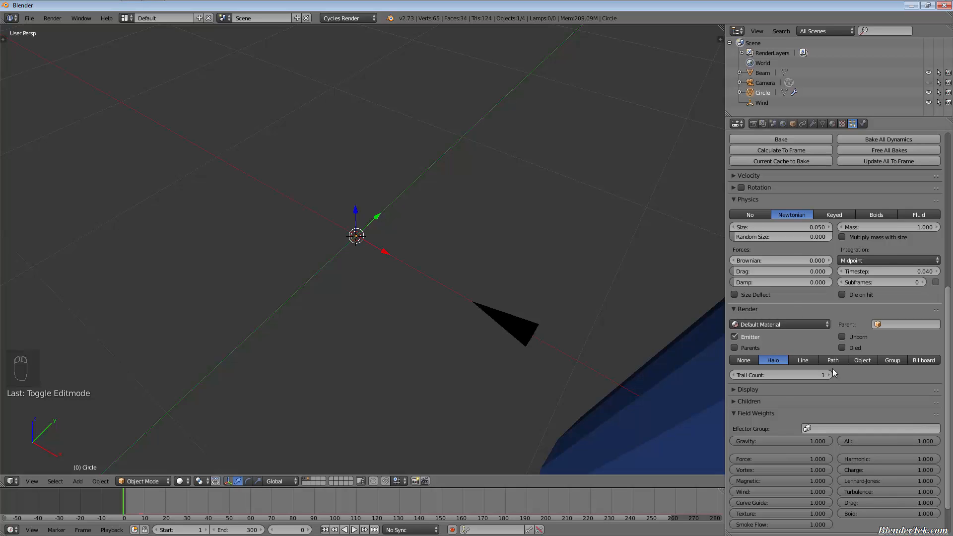
- Render the particles as the Beam object and preview the laser up to frame 39
{"action": "left_click", "coordinate": [862, 360]}
{"action": "left_click", "coordinate": [845, 372]}
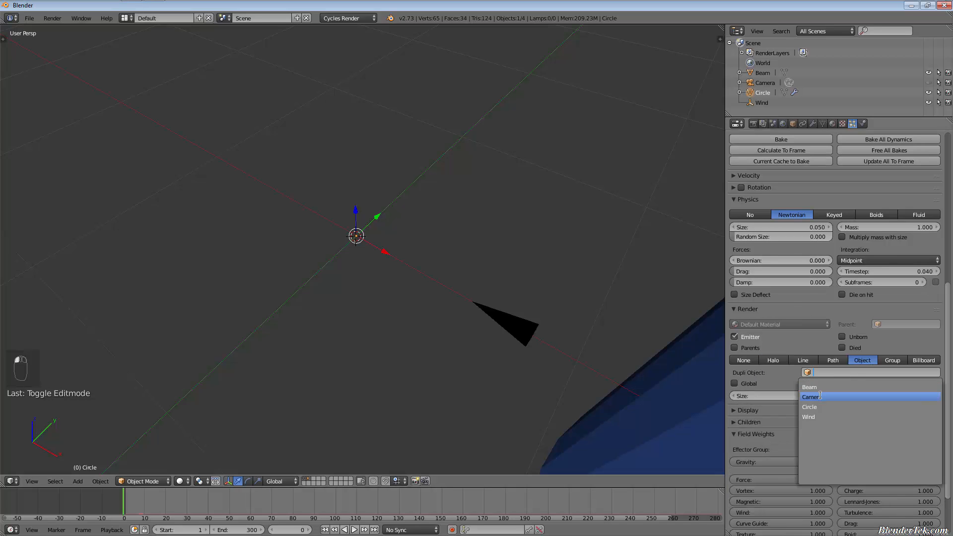
{"action": "left_click", "coordinate": [829, 382]}
{"action": "key", "text": "alt+a"}
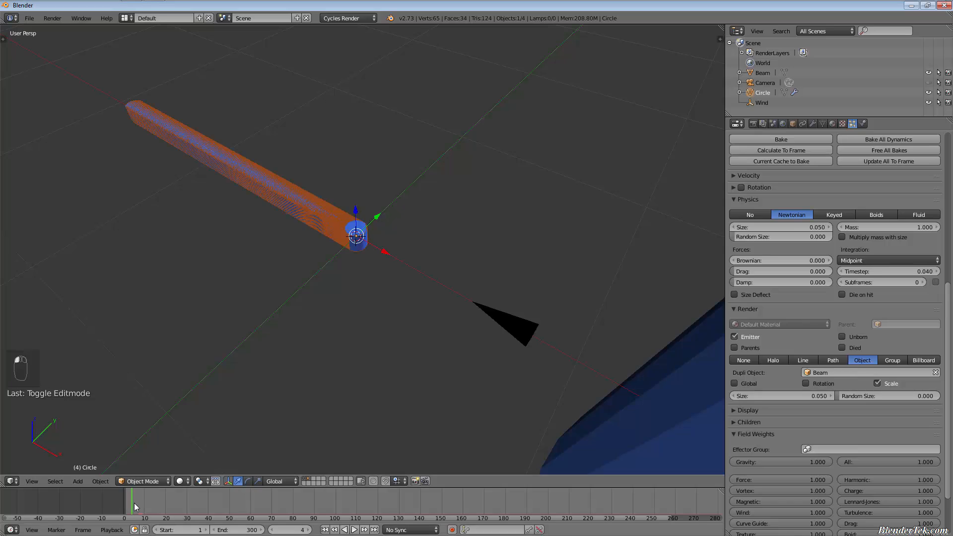
{"action": "left_click_drag", "start_coordinate": [184, 513], "coordinate": [207, 514]}
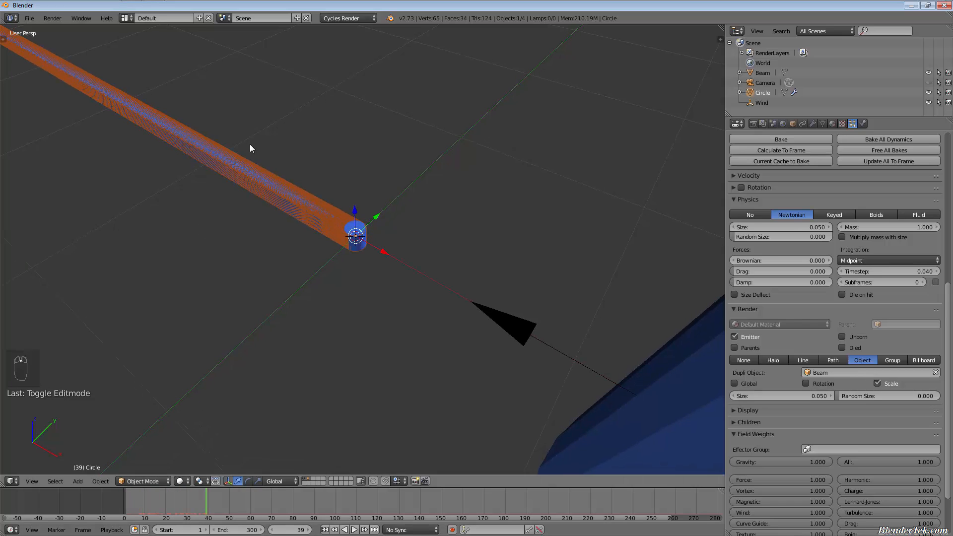
{"action": "middle_click_drag", "start_coordinate": [297, 163], "coordinate": [299, 165]}
{"action": "scroll", "coordinate": [300, 179], "scroll_direction": "up", "scroll_amount": 10}
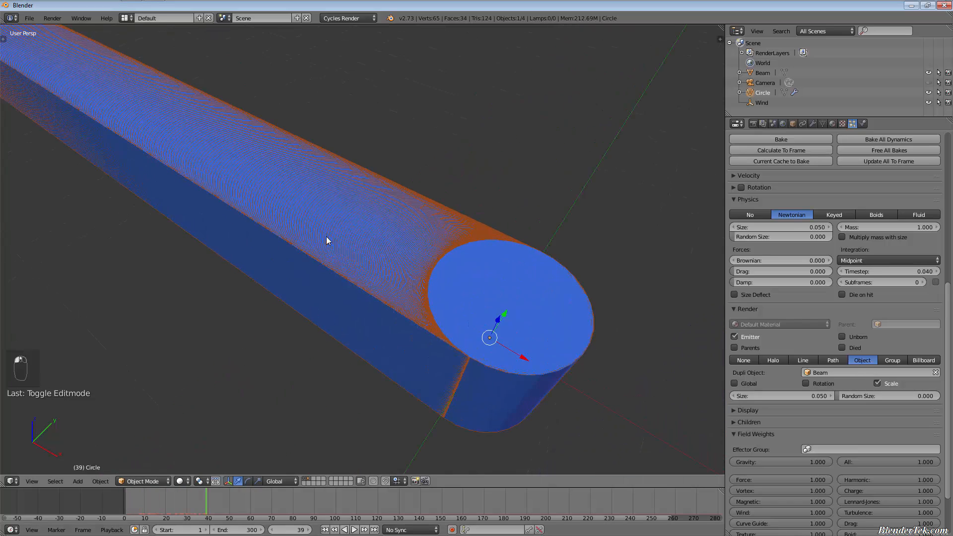
{"action": "scroll", "coordinate": [419, 300], "scroll_direction": "down", "scroll_amount": 8}
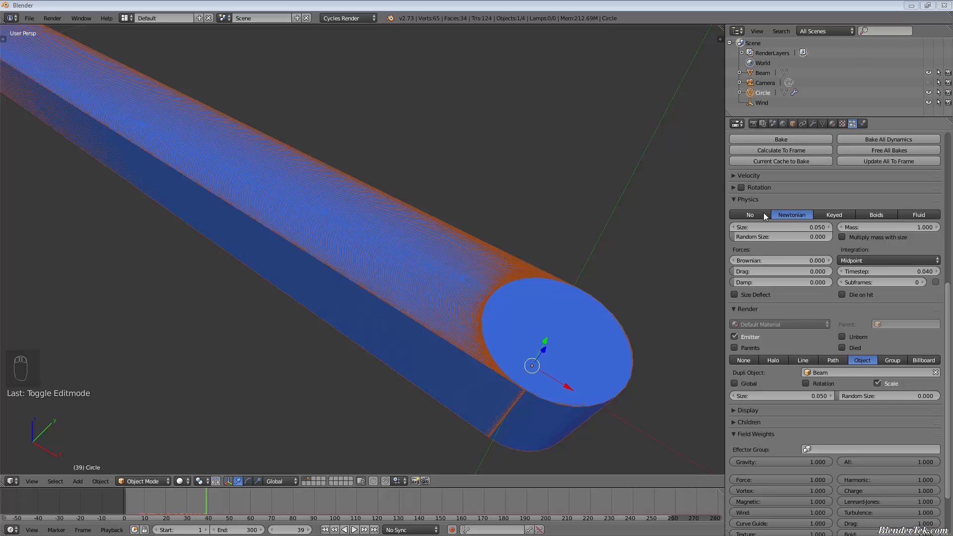
- Enable particle rotation with Normal as the initial orientation and preview the laser at frame 32
{"action": "left_click", "coordinate": [742, 189]}
{"action": "left_click", "coordinate": [737, 188]}
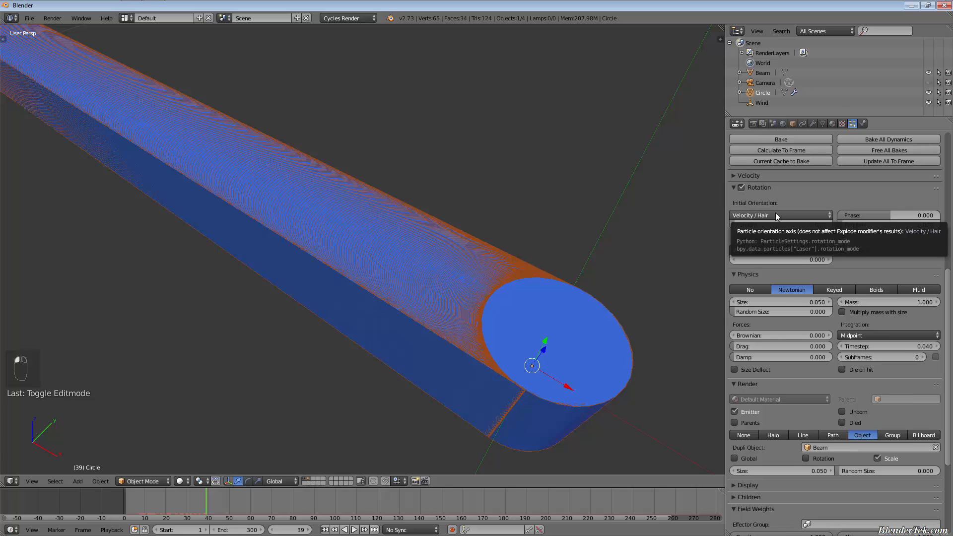
{"action": "left_click", "coordinate": [775, 213]}
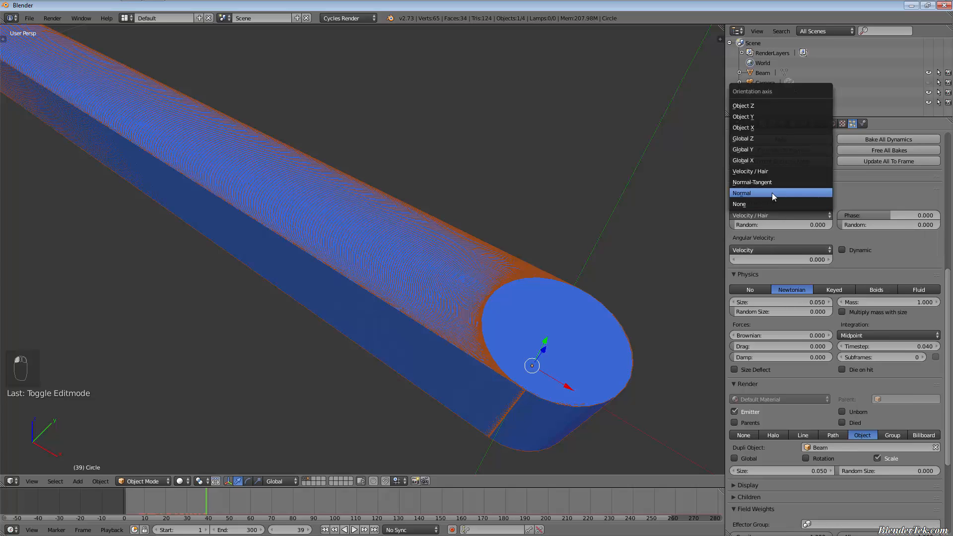
{"action": "left_click", "coordinate": [772, 193]}
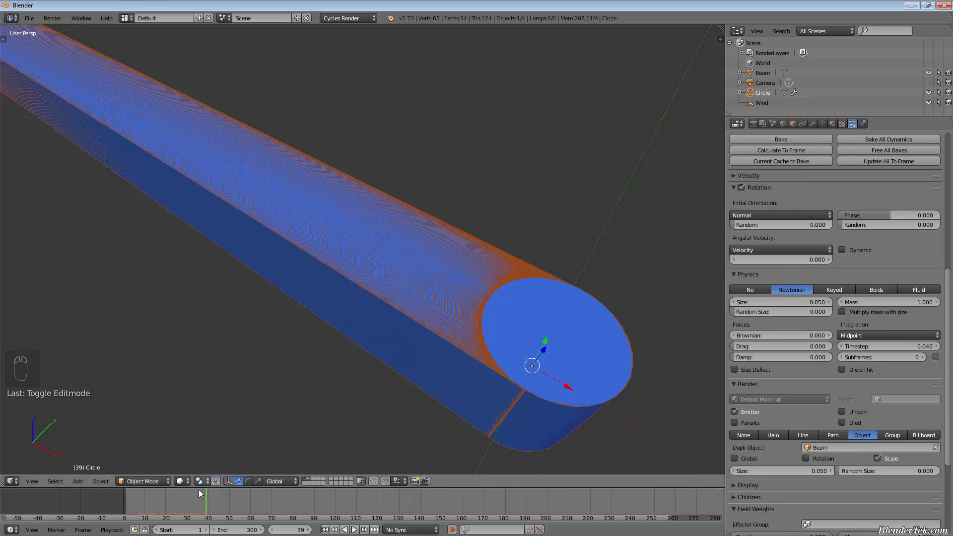
{"action": "mouse_move", "coordinate": [178, 502]}
{"action": "left_mouse_down"}
{"action": "mouse_move", "coordinate": [88, 499]}
{"action": "mouse_move", "coordinate": [184, 499]}
{"action": "mouse_move", "coordinate": [192, 490]}
{"action": "left_mouse_up"}
{"action": "scroll", "coordinate": [204, 338], "scroll_direction": "down", "scroll_amount": 12}
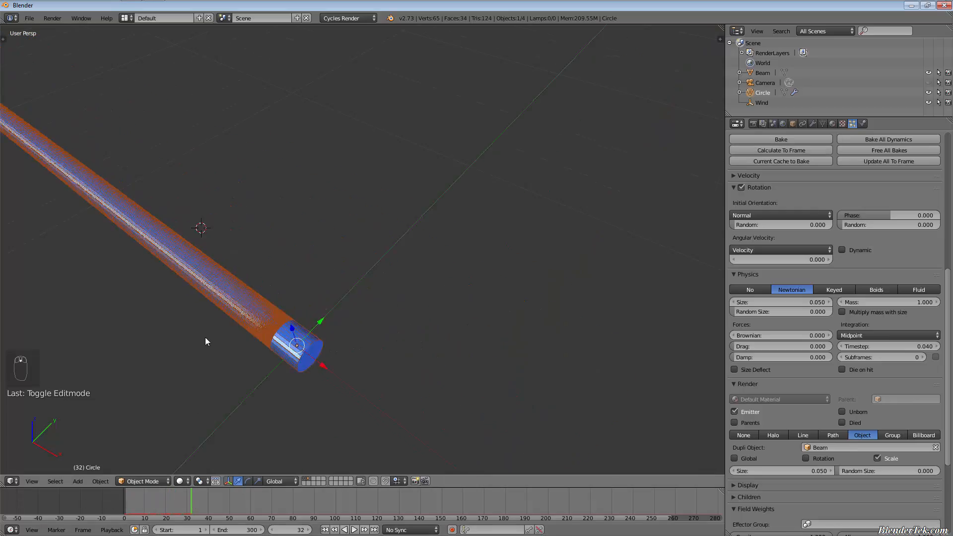
{"action": "middle_click_drag", "start_coordinate": [278, 347], "coordinate": [435, 355], "text": "shift"}
{"action": "scroll", "coordinate": [392, 358], "scroll_direction": "up", "scroll_amount": 10}
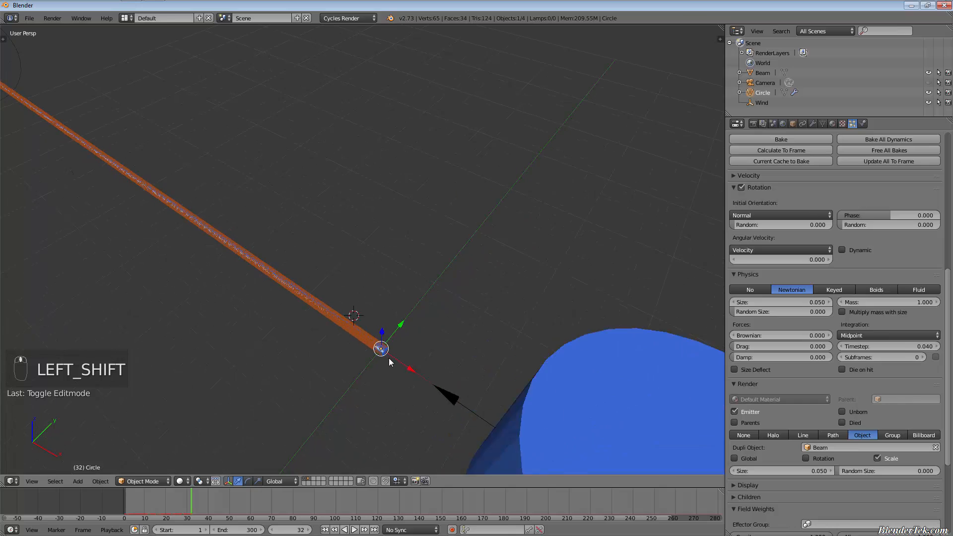
{"action": "middle_click_drag", "start_coordinate": [364, 358], "coordinate": [442, 415], "text": "shift"}
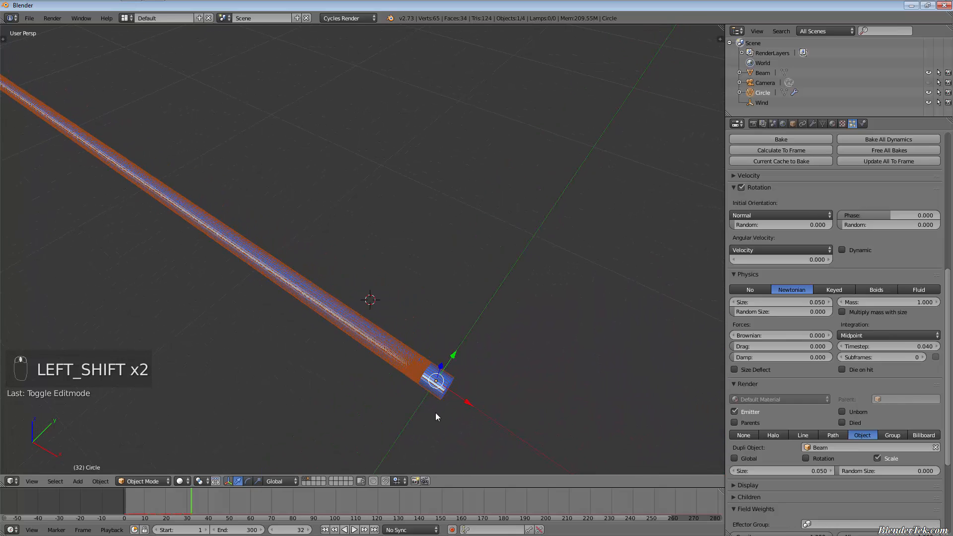
- Reposition the camera in walk mode so it frames the laser receding into the distance
{"action": "key", "text": "KP_0"}
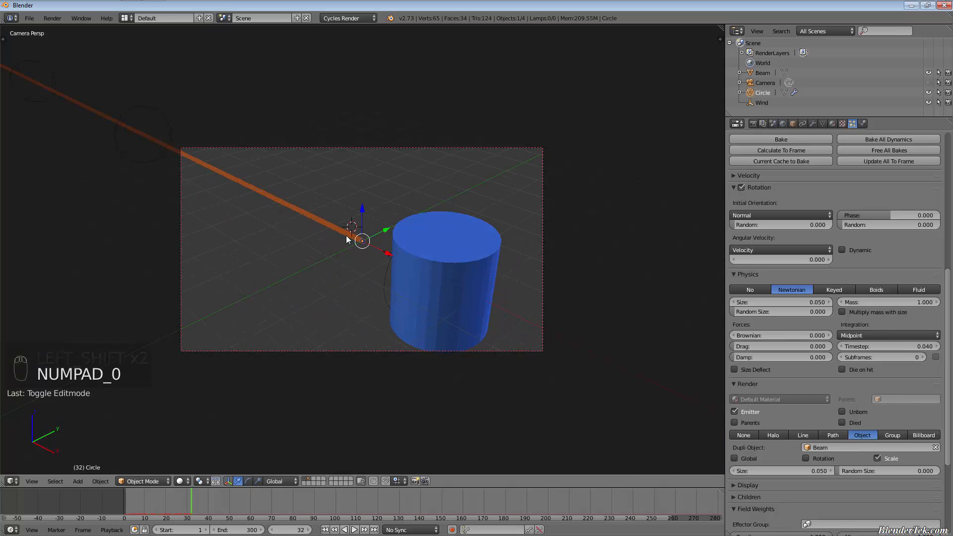
{"action": "key", "text": "shift+f"}
{"action": "key", "text": "w"}
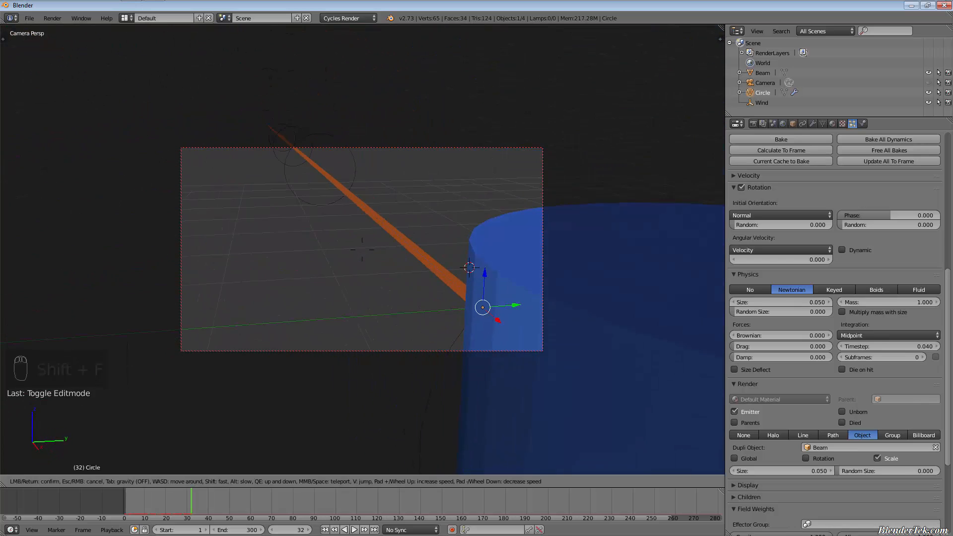
{"action": "key", "text": "s"}
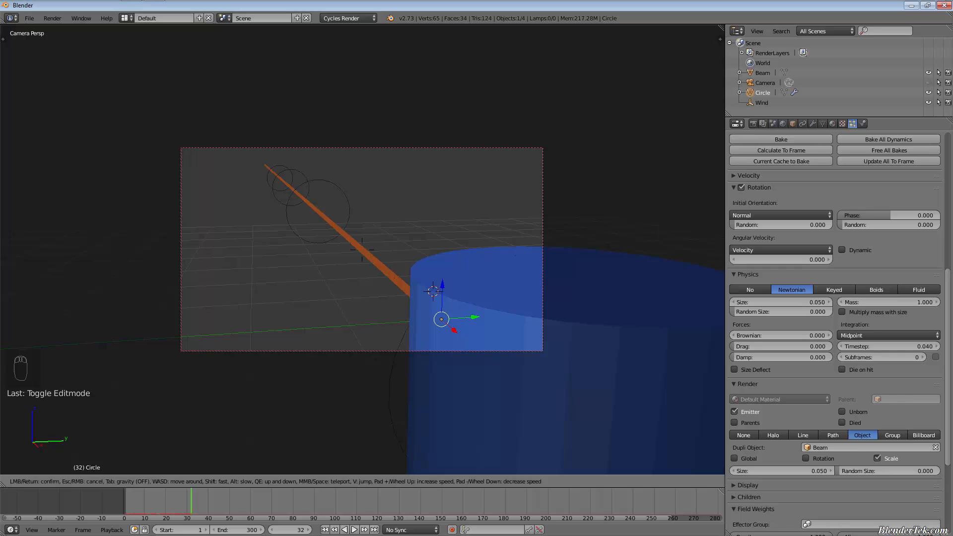
{"action": "left_click", "coordinate": [363, 255]}
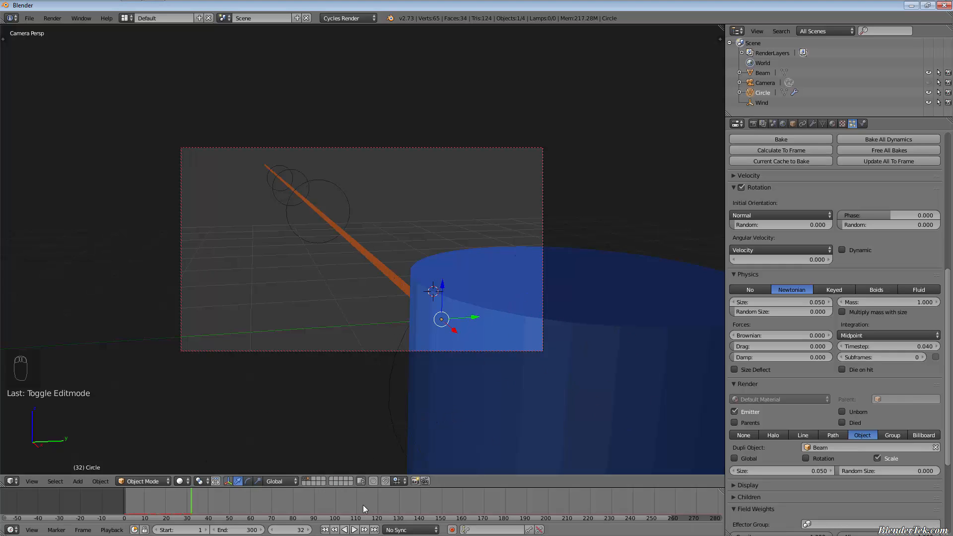
- Show the second layer and move the Beam and Wind objects to the first layer
{"action": "key", "text": "shift"}
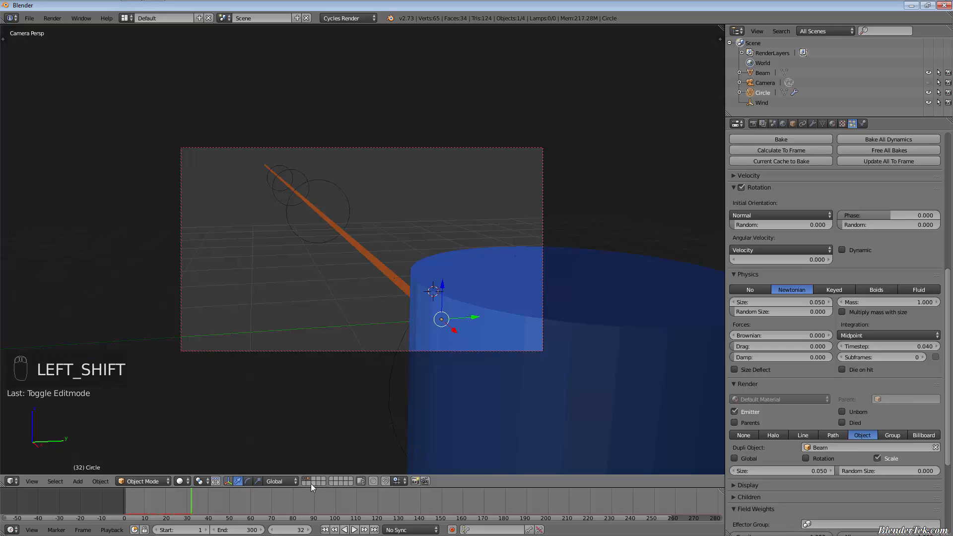
{"action": "left_click", "coordinate": [310, 484]}
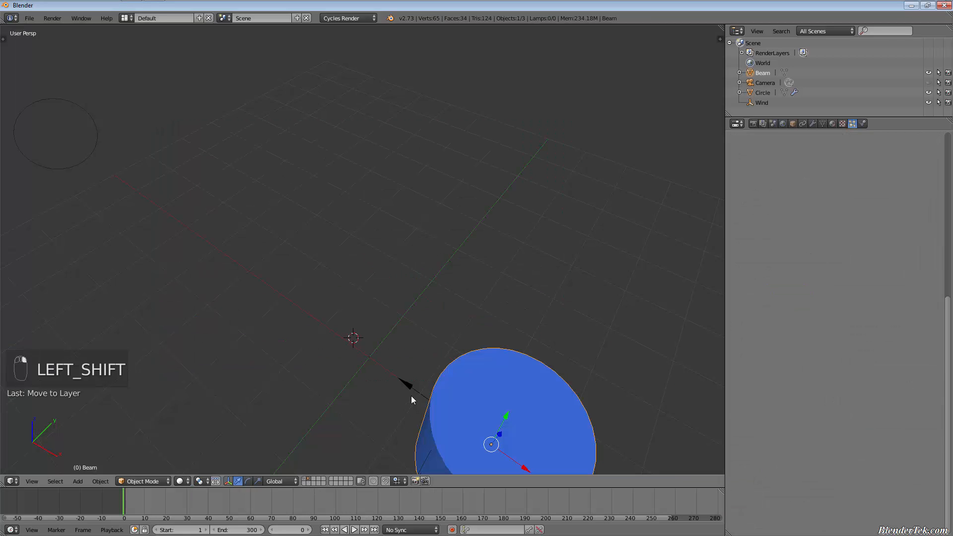
{"action": "right_click", "coordinate": [410, 392]}
{"action": "key", "text": "m"}
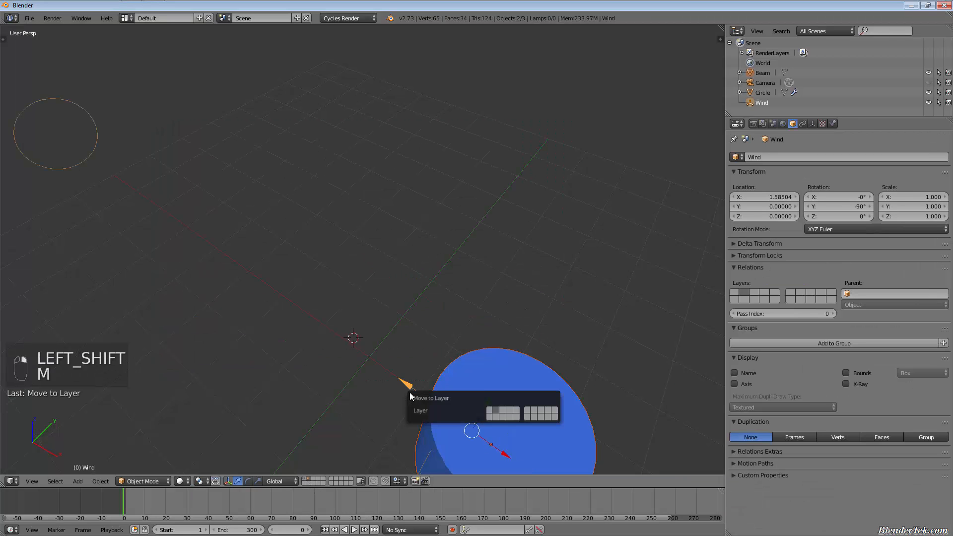
{"action": "left_click", "coordinate": [494, 415]}
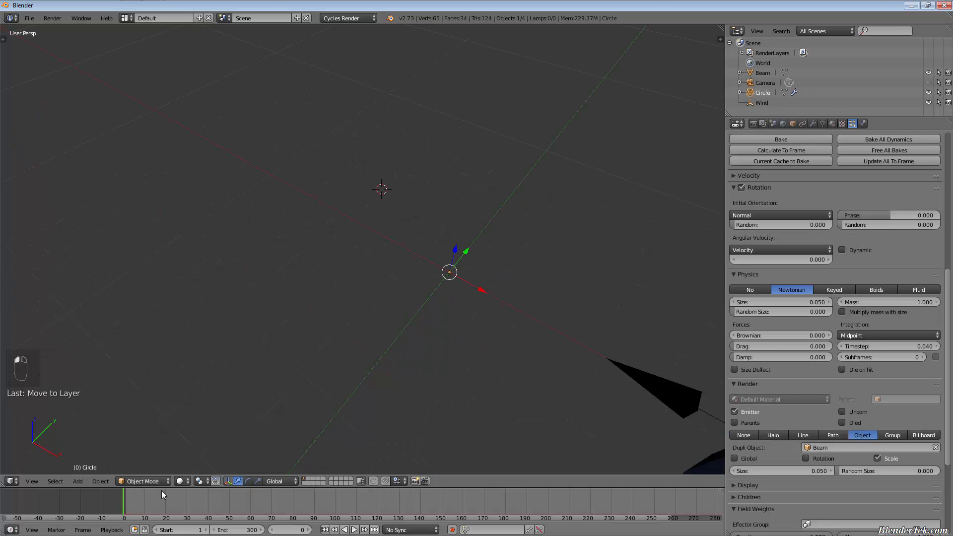
- Preview the laser at frame 14 and move the Beam cylinder to the second layer
{"action": "left_click", "coordinate": [134, 506]}
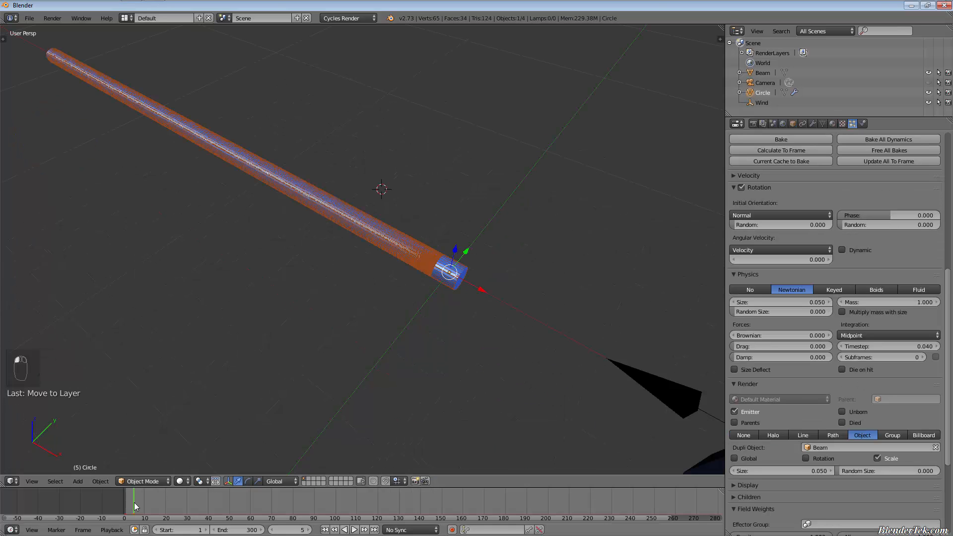
{"action": "left_click_drag", "start_coordinate": [134, 506], "coordinate": [185, 500]}
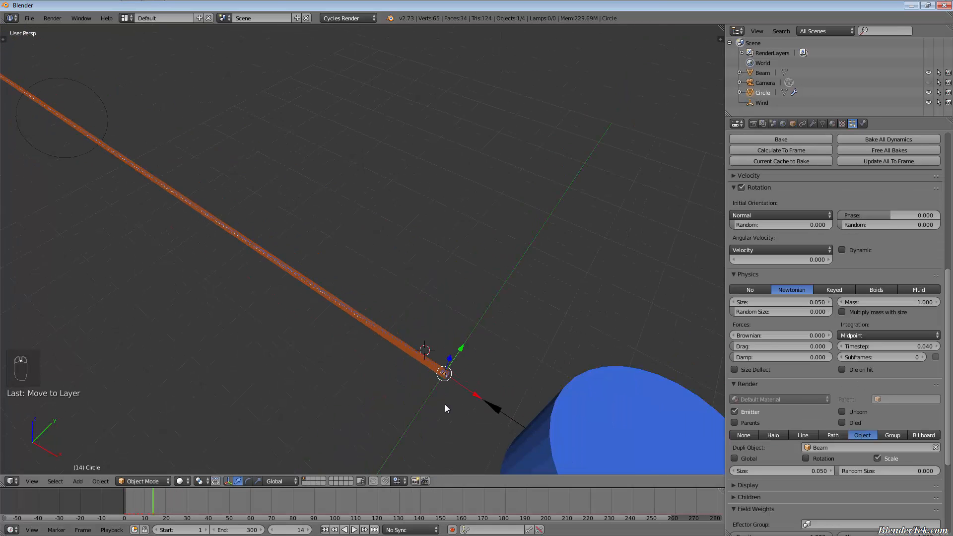
{"action": "middle_click_drag", "start_coordinate": [444, 404], "coordinate": [371, 320], "text": "shift"}
{"action": "right_click", "coordinate": [477, 333]}
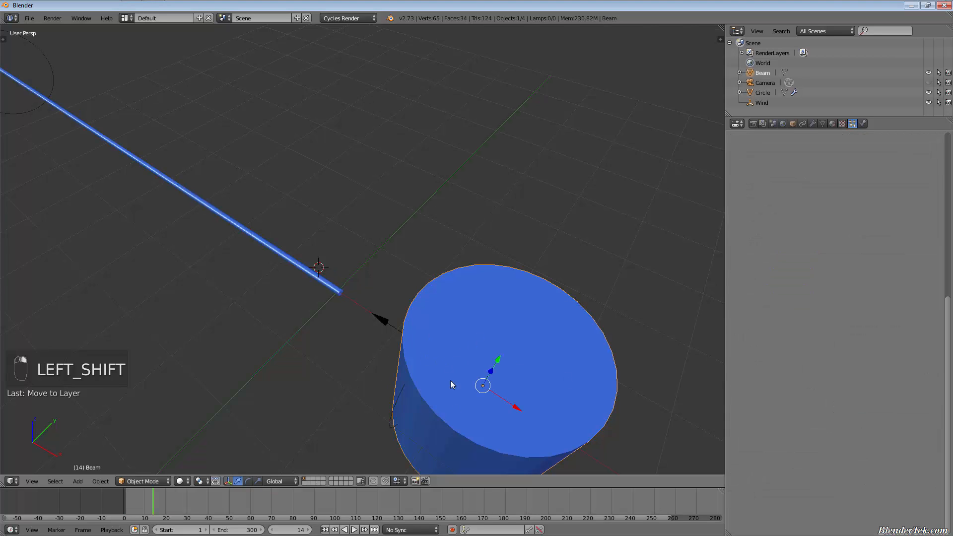
{"action": "key", "text": "m"}
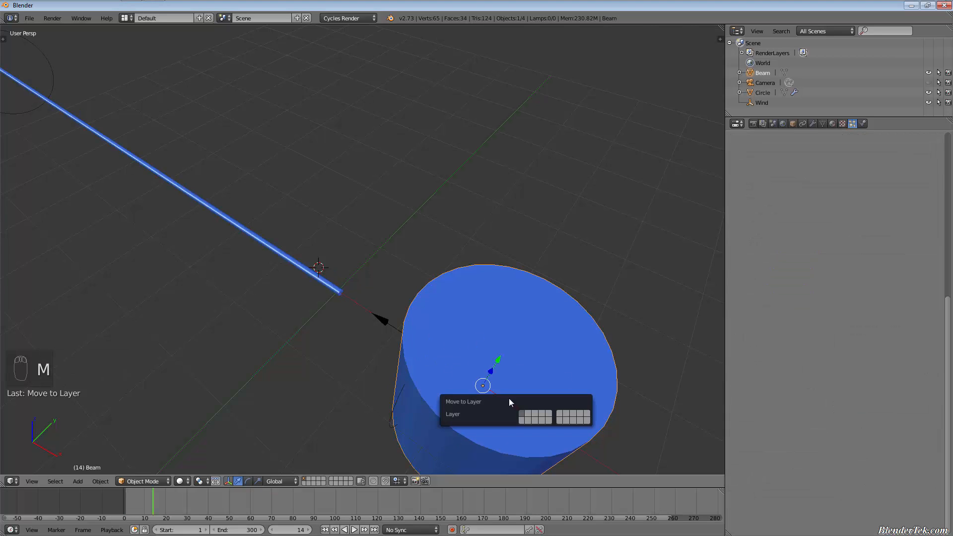
{"action": "left_click", "coordinate": [527, 416]}
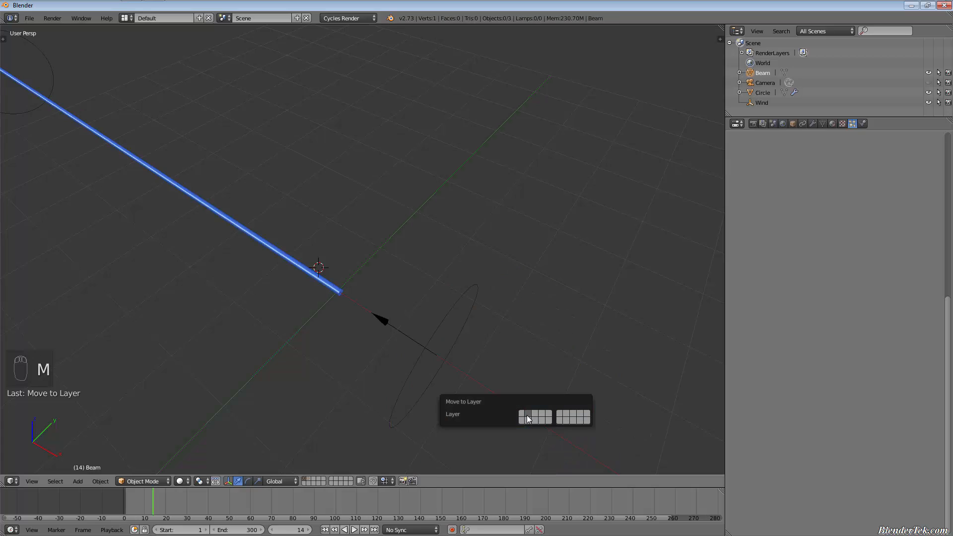
- Look at the laser through the camera in rendered shading at frame 18
{"action": "left_click_drag", "start_coordinate": [159, 497], "coordinate": [162, 516]}
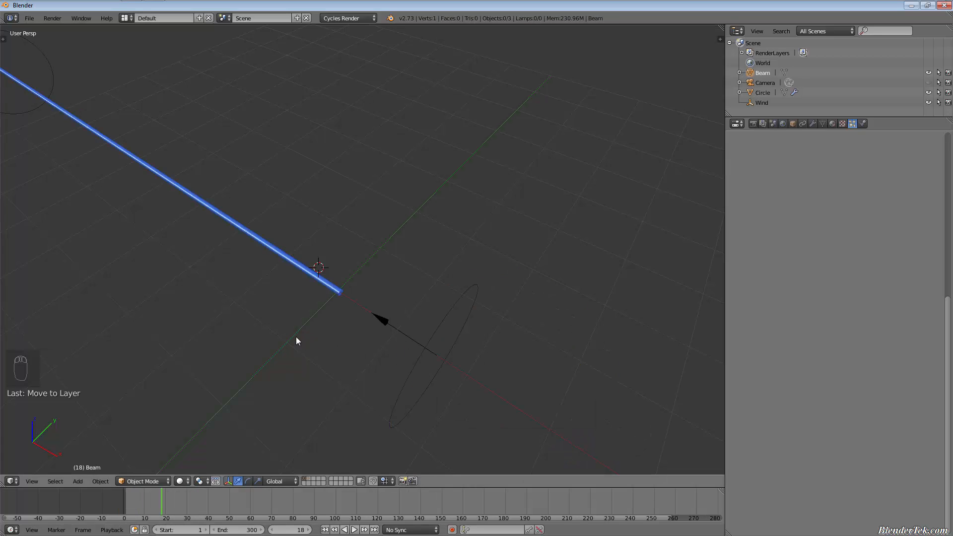
{"action": "key", "text": "KP_0"}
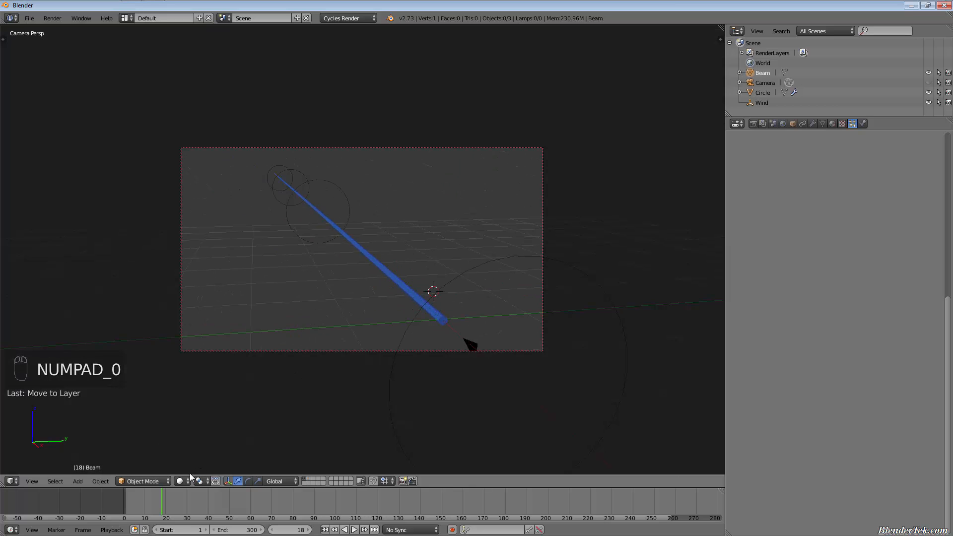
{"action": "left_click", "coordinate": [182, 481]}
{"action": "left_click", "coordinate": [207, 418]}
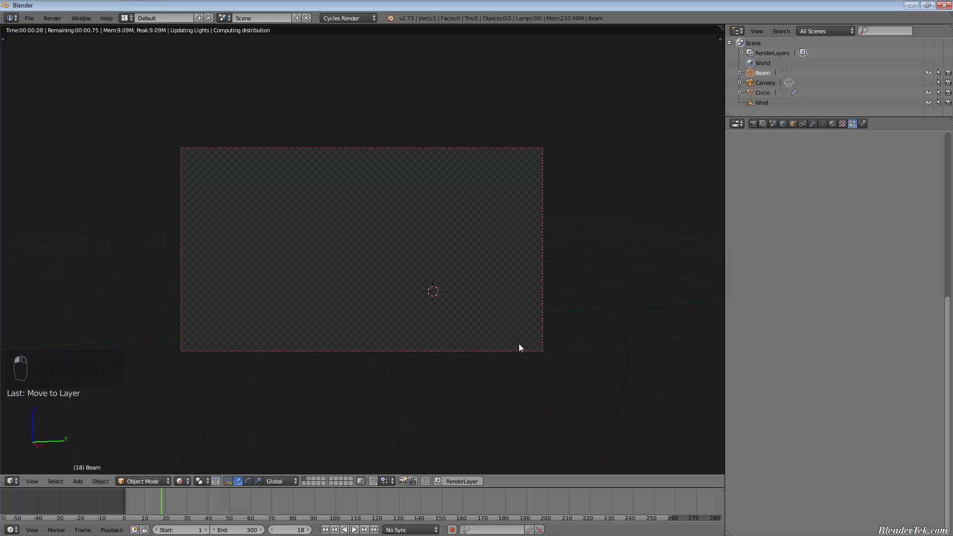
{"action": "left_click", "coordinate": [752, 124]}
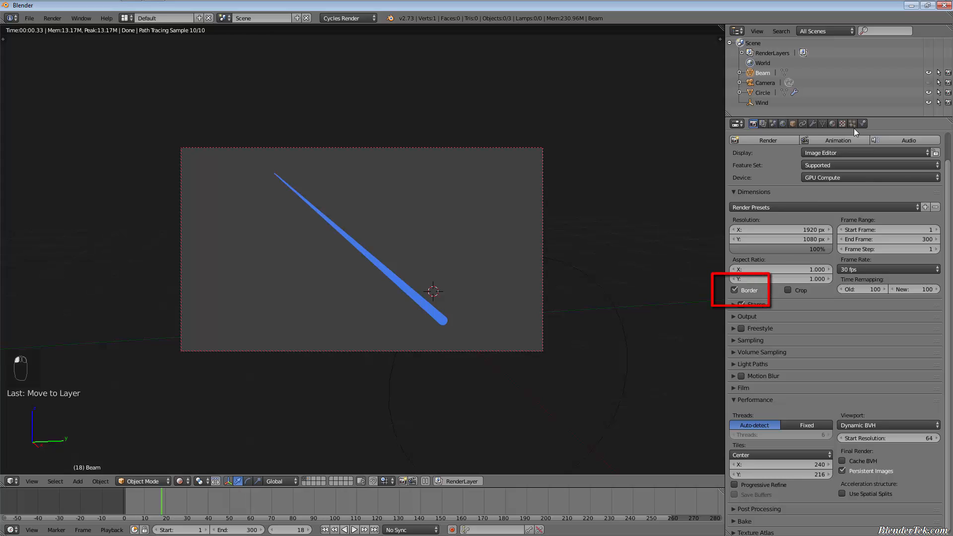
{"action": "left_click", "coordinate": [852, 124]}
{"action": "scroll", "coordinate": [512, 343], "scroll_direction": "up", "scroll_amount": 3}
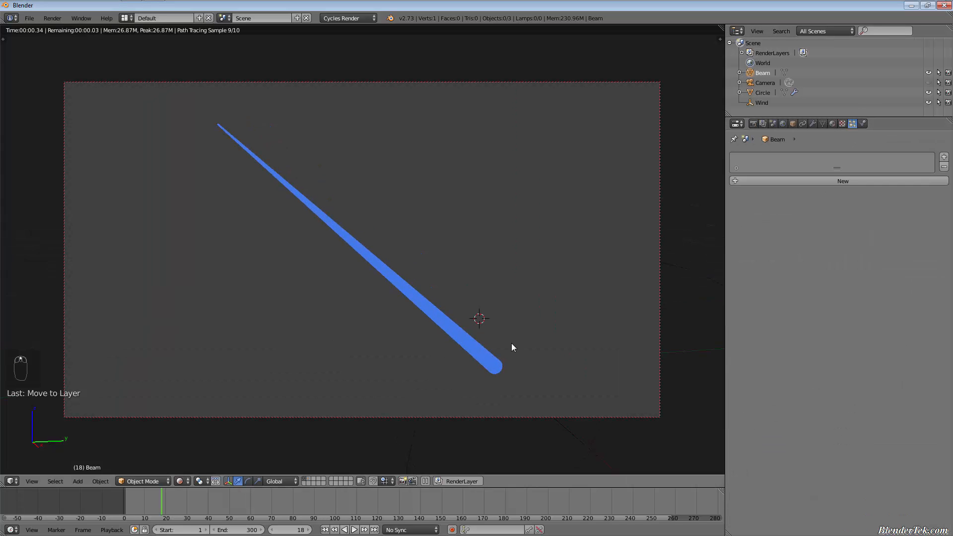
- Select the laser's Circle emitter and step through the rendered animation from frame 0 to frame 35
{"action": "right_click", "coordinate": [497, 369]}
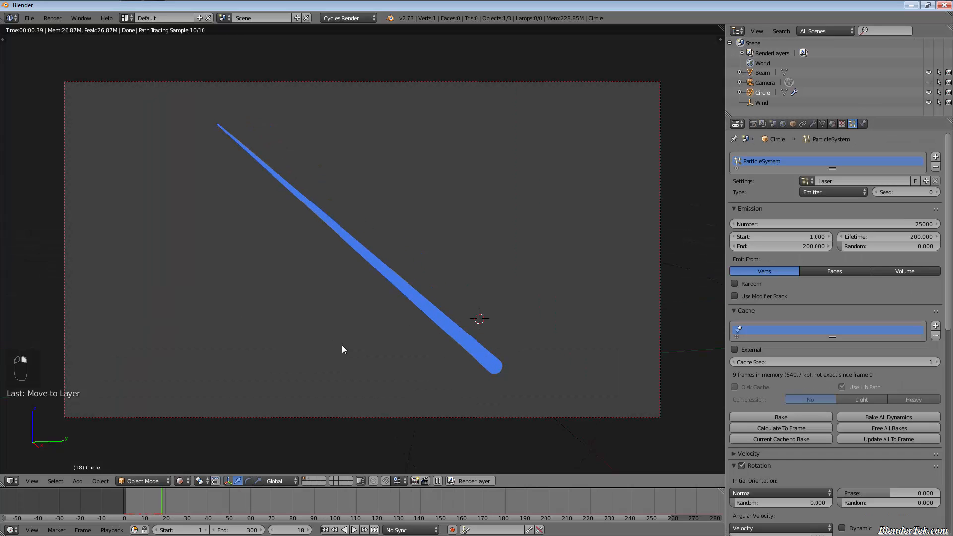
{"action": "left_click_drag", "start_coordinate": [161, 503], "coordinate": [122, 514]}
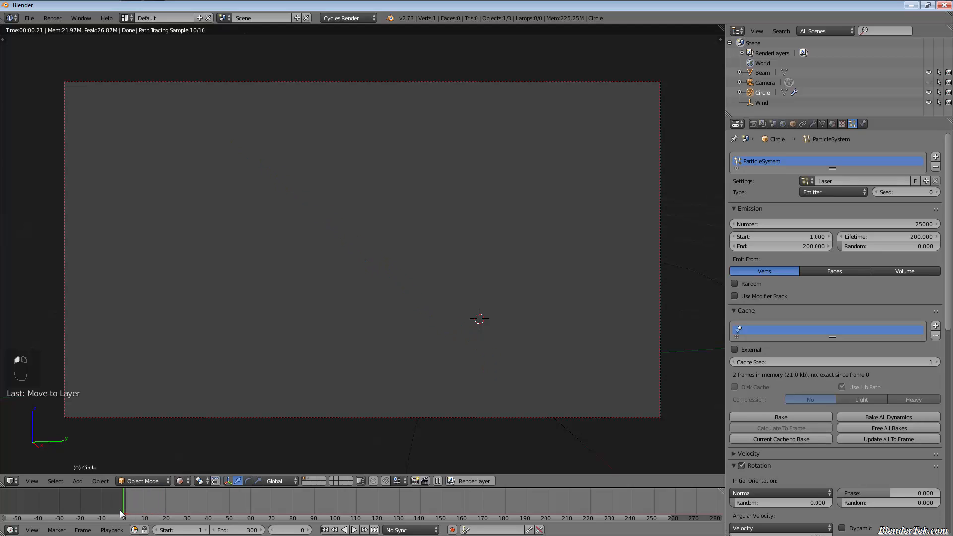
{"action": "key", "text": "Right"}
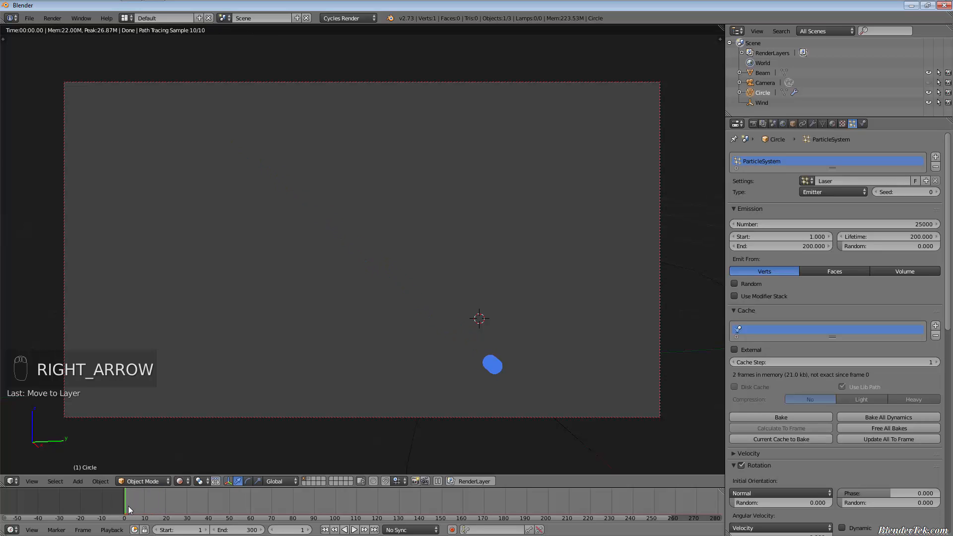
{"action": "key", "text": "Right"}
{"action": "key", "text": "Right"}
{"action": "key", "text": "Right"}
{"action": "key", "text": "Right"}
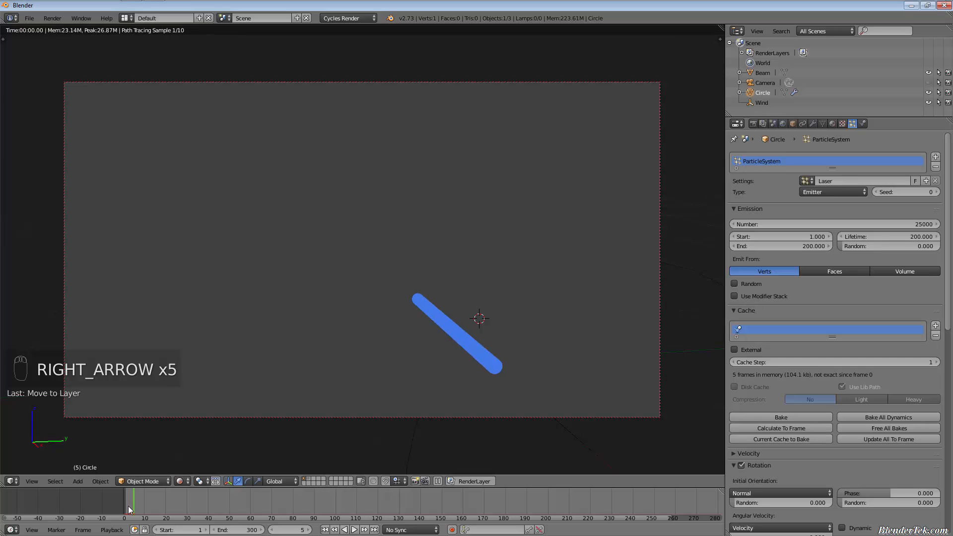
{"action": "key", "text": "Right"}
{"action": "key", "text": "Right"}
{"action": "key", "text": "Right"}
{"action": "key", "text": "Right"}
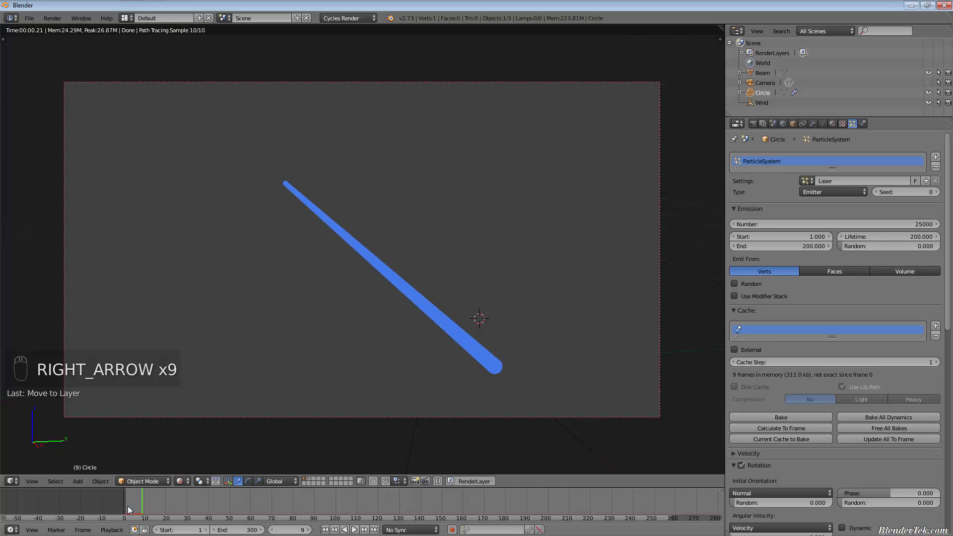
{"action": "key", "text": "Right"}
{"action": "key", "text": "Right"}
{"action": "key", "text": "Right"}
{"action": "key", "text": "Right"}
{"action": "key", "text": "Right"}
{"action": "key", "text": "Right"}
{"action": "key", "text": "Right"}
{"action": "key", "text": "Right"}
{"action": "key", "text": "Right"}
{"action": "key", "text": "Right"}
{"action": "key", "text": "Right"}
{"action": "key", "text": "Right"}
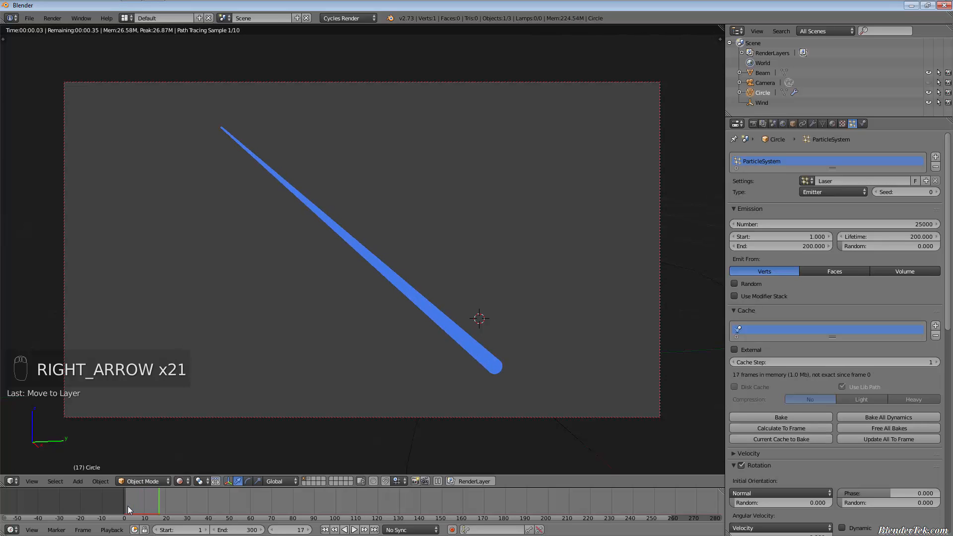
{"action": "key", "text": "Right"}
{"action": "key", "text": "Right"}
{"action": "key", "text": "Right"}
{"action": "key", "text": "Right"}
{"action": "key", "text": "Right"}
{"action": "key", "text": "Right"}
{"action": "key", "text": "Right"}
{"action": "key", "text": "Right"}
{"action": "key", "text": "Right"}
{"action": "key", "text": "Right"}
{"action": "key", "text": "Right"}
{"action": "key", "text": "Right"}
{"action": "key", "text": "Right"}
{"action": "key", "text": "Right"}
{"action": "key", "text": "Right"}
{"action": "key", "text": "Right"}
{"action": "key", "text": "Right"}
{"action": "key", "text": "Right"}
{"action": "key", "text": "Right"}
{"action": "key", "text": "Right"}
{"action": "key", "text": "Right"}
{"action": "key", "text": "Right"}
{"action": "key", "text": "Right"}
{"action": "key", "text": "Right"}
{"action": "key", "text": "Right"}
{"action": "key", "text": "Right"}
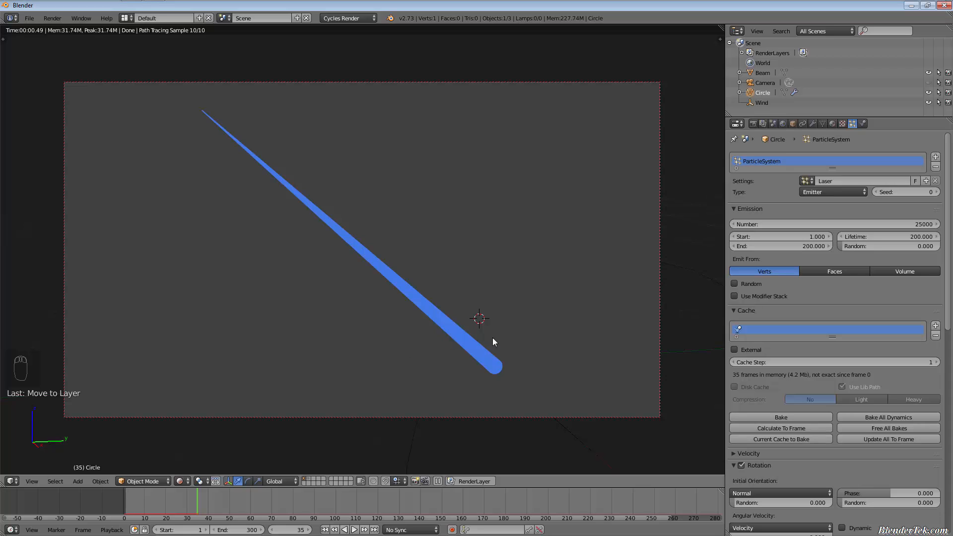
- Set the laser particles' physics size to 0.010 and render frame 99 to inspect the beam
{"action": "scroll", "coordinate": [791, 397], "scroll_direction": "down", "scroll_amount": 15}
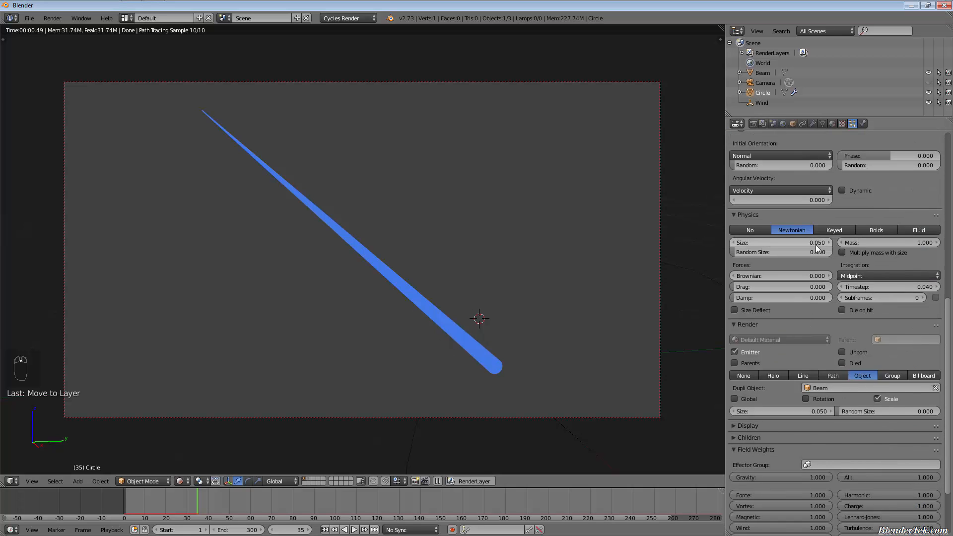
{"action": "left_click_drag", "start_coordinate": [792, 242], "coordinate": [770, 243]}
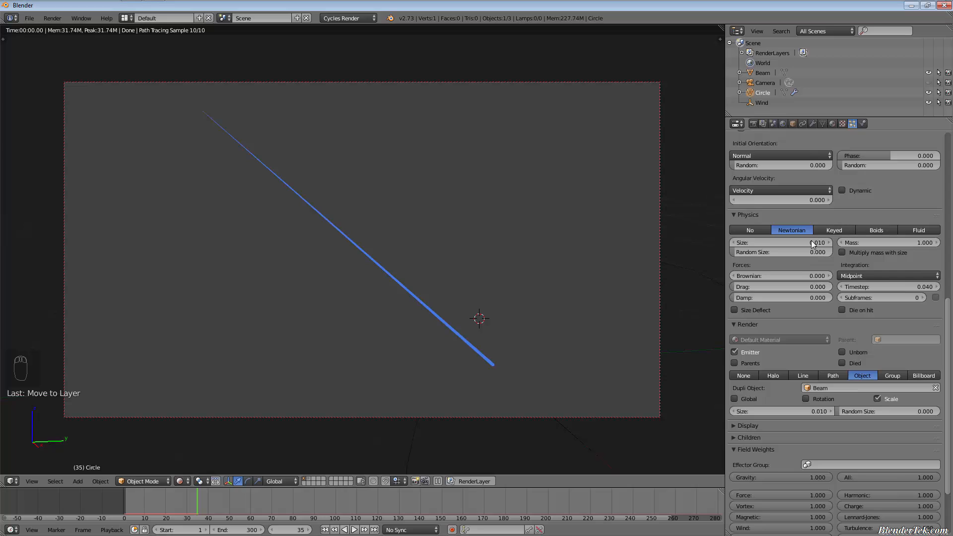
{"action": "left_click_drag", "start_coordinate": [184, 493], "coordinate": [336, 520]}
{"action": "key", "text": "F12"}
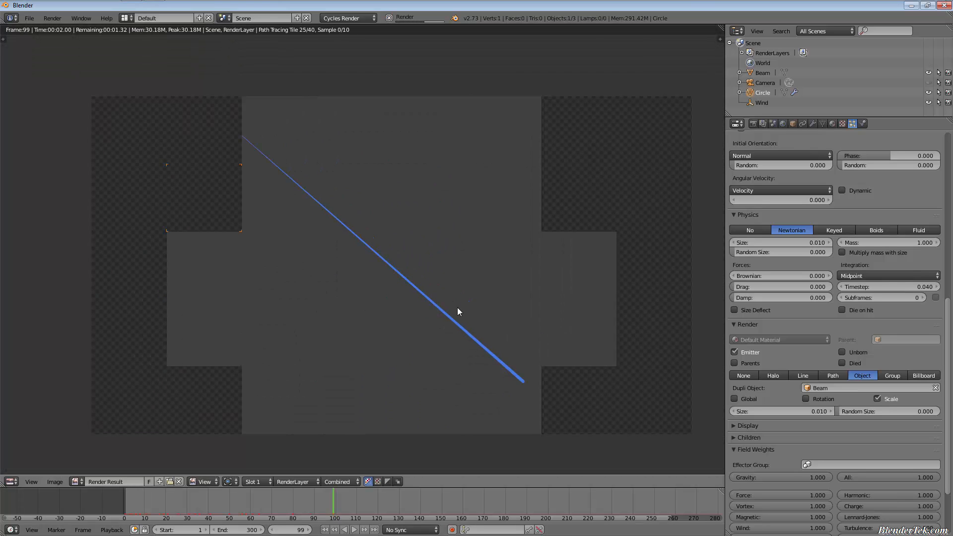
{"action": "scroll", "coordinate": [477, 383], "scroll_direction": "up", "scroll_amount": 3}
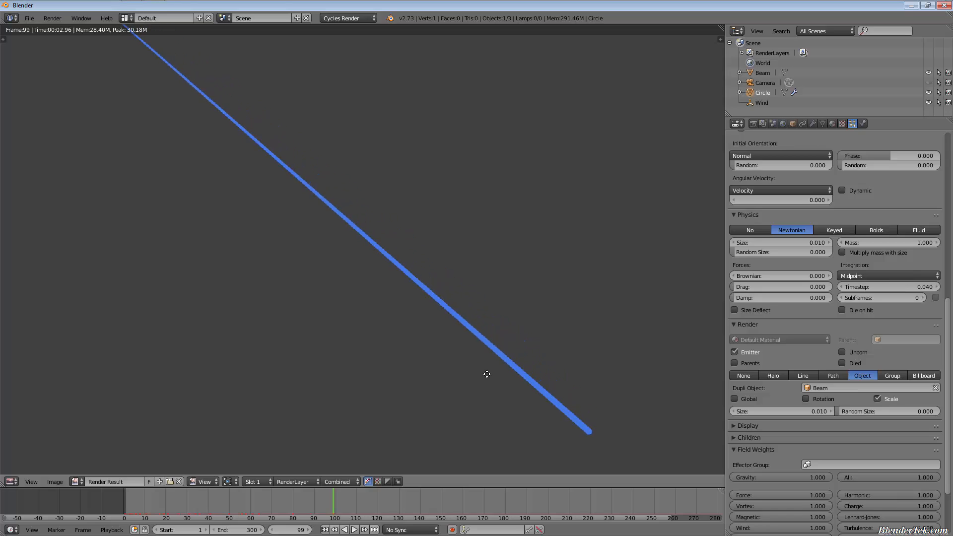
{"action": "scroll", "coordinate": [487, 375], "scroll_direction": "down", "scroll_amount": 2}
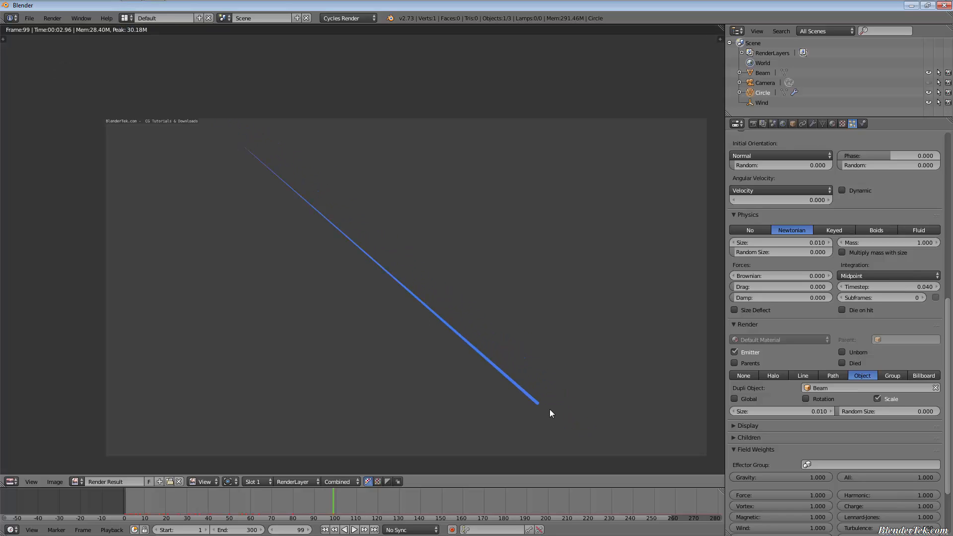
{"action": "key", "text": "F11"}
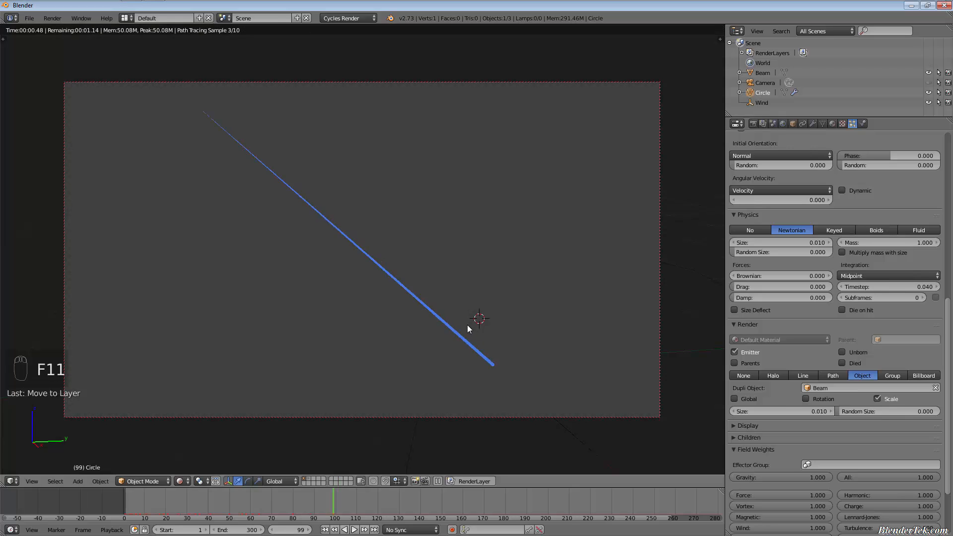
- Set the laser's particle number to 500 and the particle lifetime to 5
{"action": "scroll", "coordinate": [886, 294], "scroll_direction": "up", "scroll_amount": 10}
{"action": "left_click", "coordinate": [889, 225]}
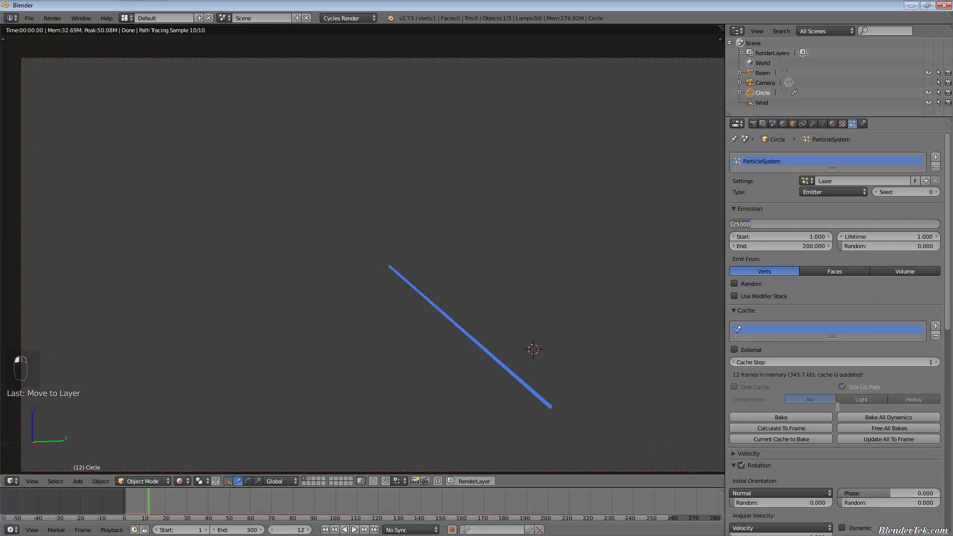
{"action": "type", "text": "500"}
{"action": "key", "text": "Return"}
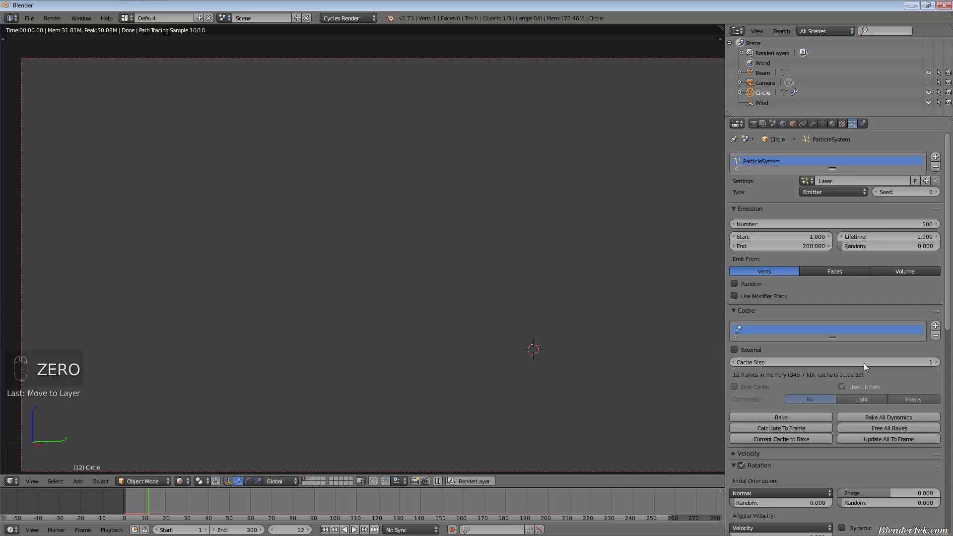
{"action": "left_click", "coordinate": [902, 236]}
{"action": "type", "text": "5"}
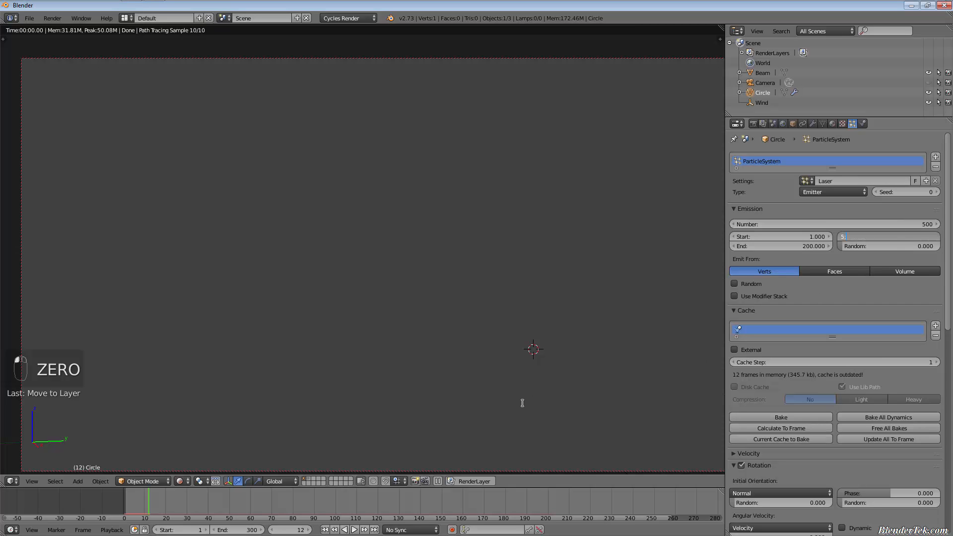
{"action": "key", "text": "Escape"}
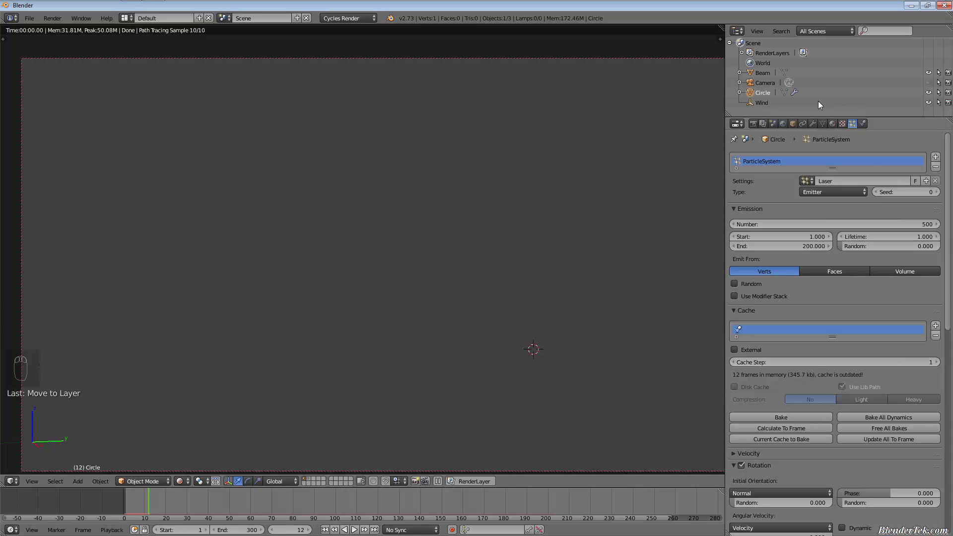
{"action": "left_click", "coordinate": [917, 237]}
{"action": "type", "text": "5"}
{"action": "key", "text": "Return"}
- Rewind to frame 0 and step forward frame by frame to check the spacing of the emitted particles
{"action": "left_click", "coordinate": [122, 496]}
{"action": "key", "text": "Right"}
{"action": "key", "text": "Right"}
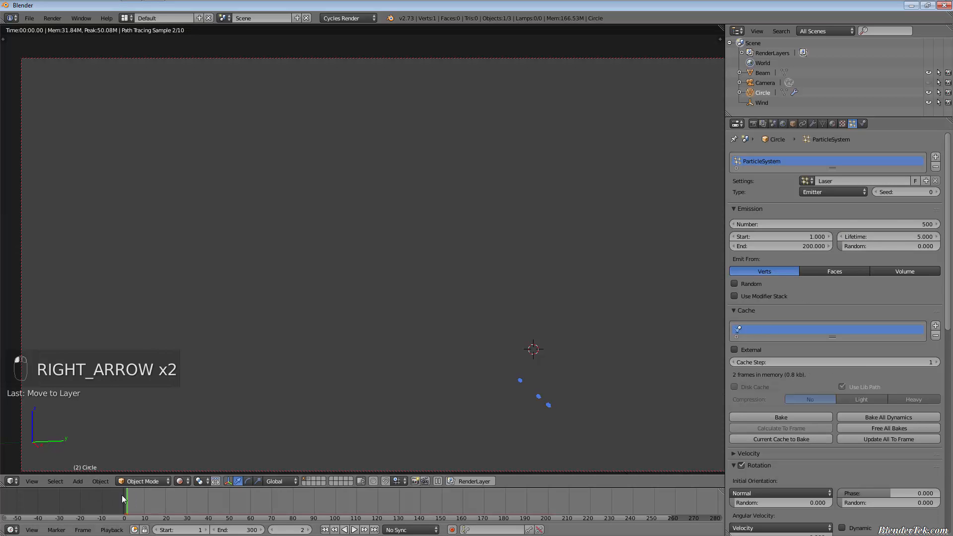
{"action": "key", "text": "Right"}
{"action": "key", "text": "Right"}
{"action": "key", "text": "Right"}
{"action": "key", "text": "Right"}
{"action": "key", "text": "Right"}
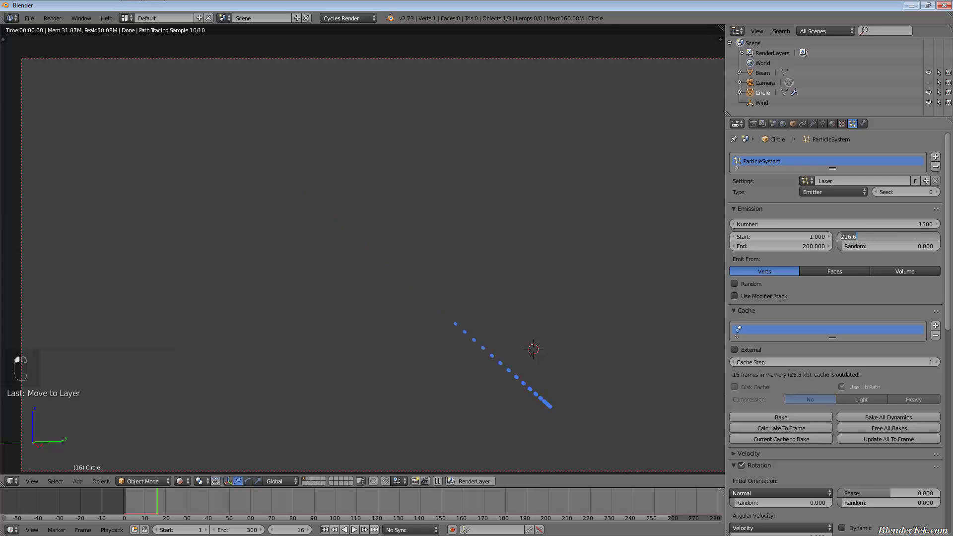
- Set the laser particles' lifetime to 200 and return to frame 0
{"action": "type", "text": "200"}
{"action": "key", "text": "Return"}
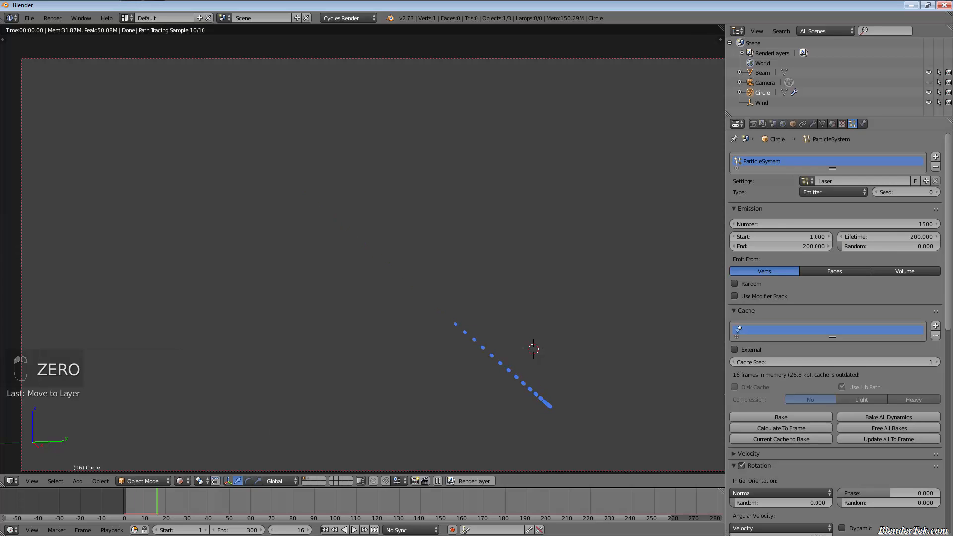
{"action": "left_click", "coordinate": [102, 502]}
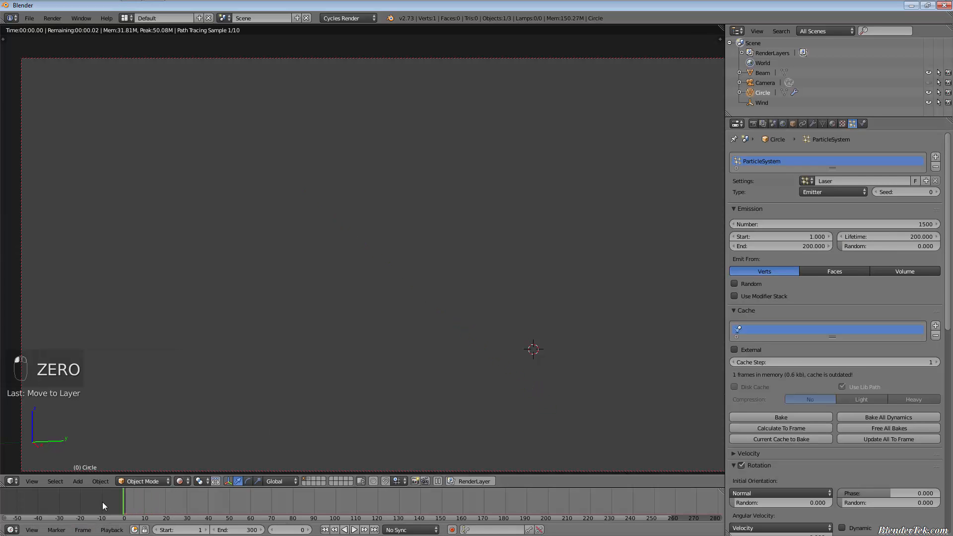
- Raise the laser's particle number to 3099 and preview the rendered beam at frame 14
{"action": "left_click_drag", "start_coordinate": [103, 501], "coordinate": [174, 508]}
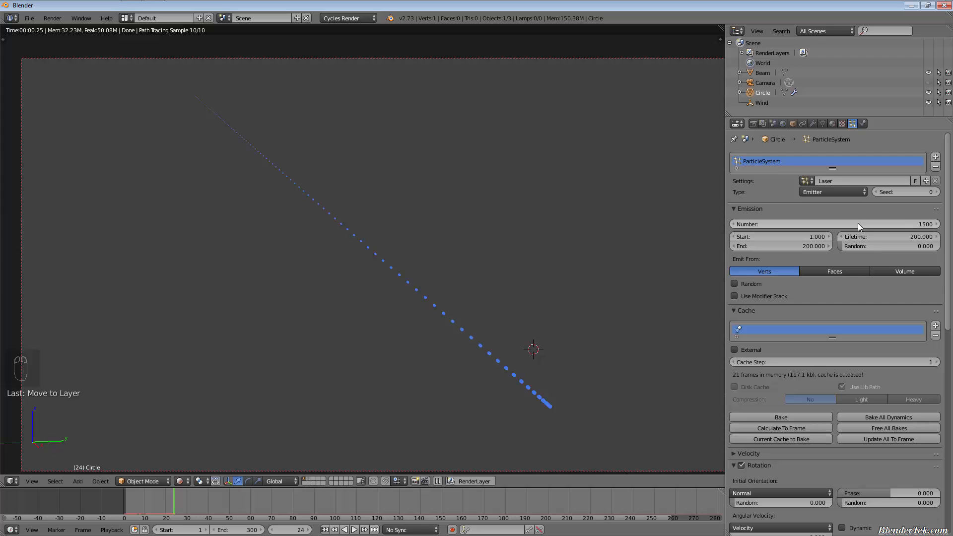
{"action": "left_click_drag", "start_coordinate": [858, 222], "coordinate": [928, 222]}
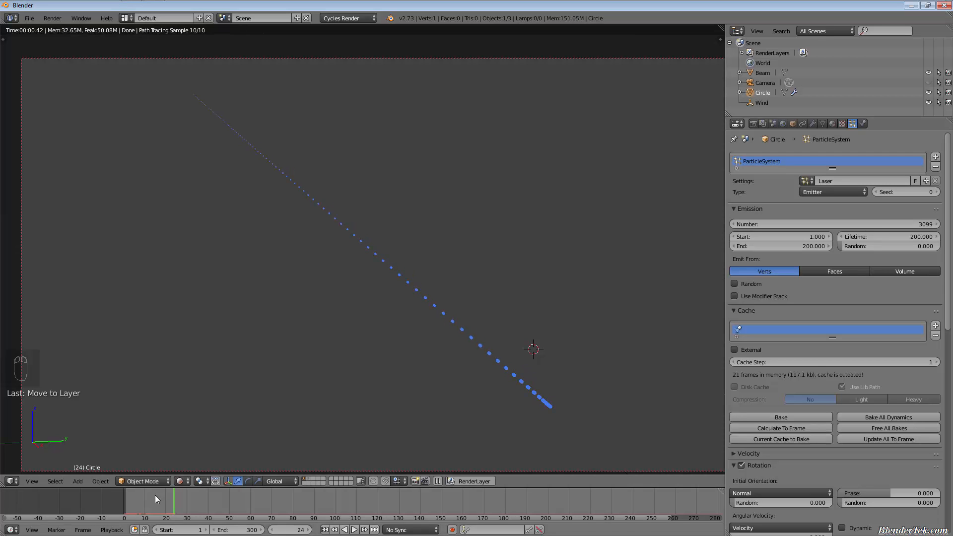
{"action": "mouse_move", "coordinate": [155, 495]}
{"action": "left_mouse_down"}
{"action": "mouse_move", "coordinate": [129, 503]}
{"action": "mouse_move", "coordinate": [152, 509]}
{"action": "left_mouse_up"}
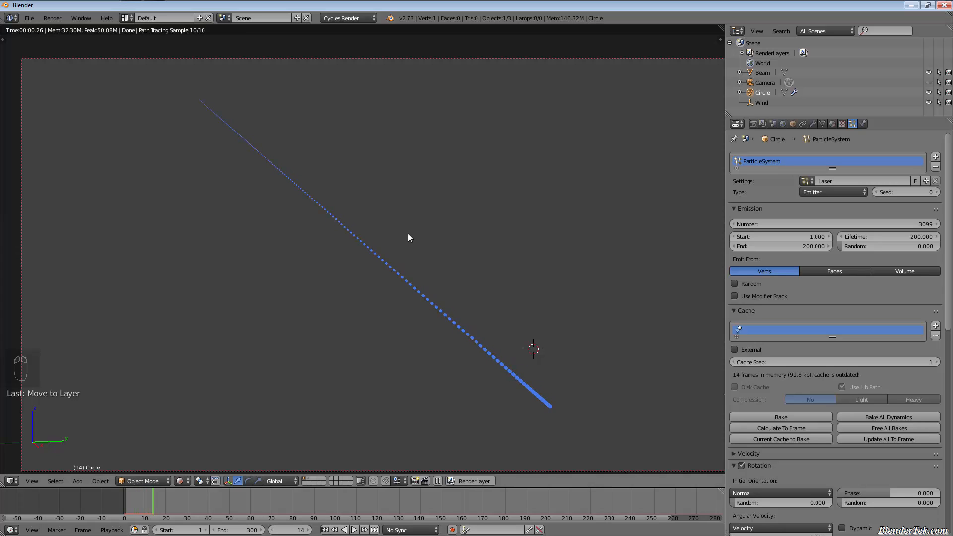
- Set the laser's particle number to 15000 and inspect the rendered beam up close at frame 10
{"action": "left_click", "coordinate": [898, 225]}
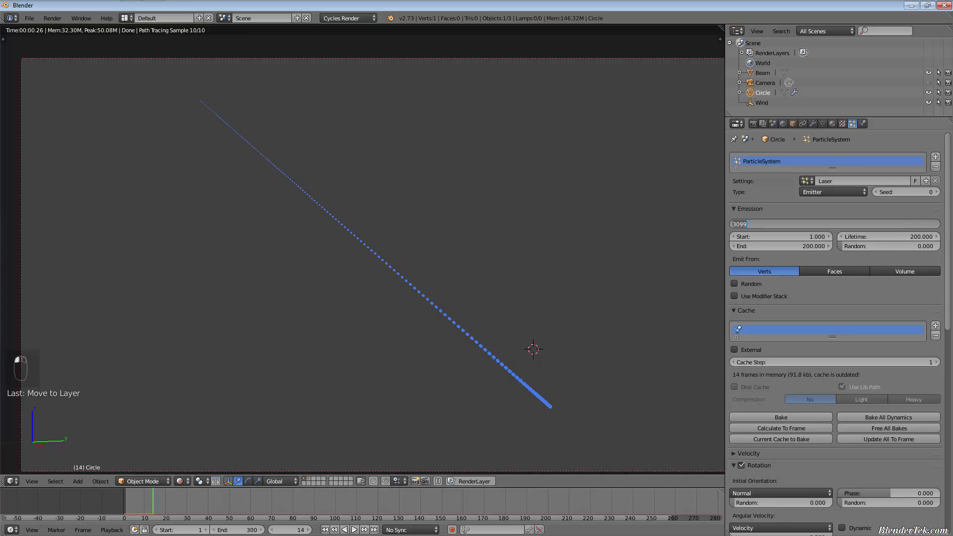
{"action": "type", "text": "1500"}
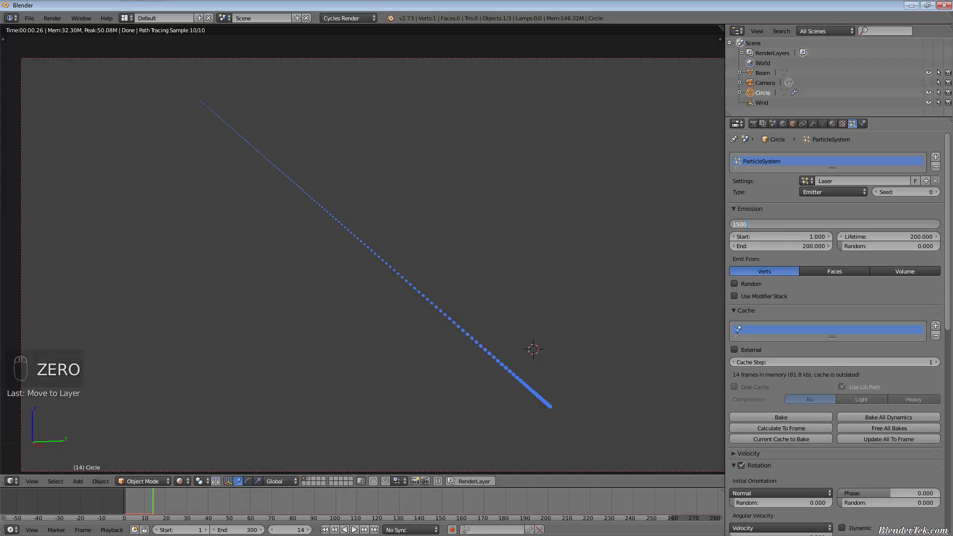
{"action": "type", "text": "0"}
{"action": "key", "text": "Return"}
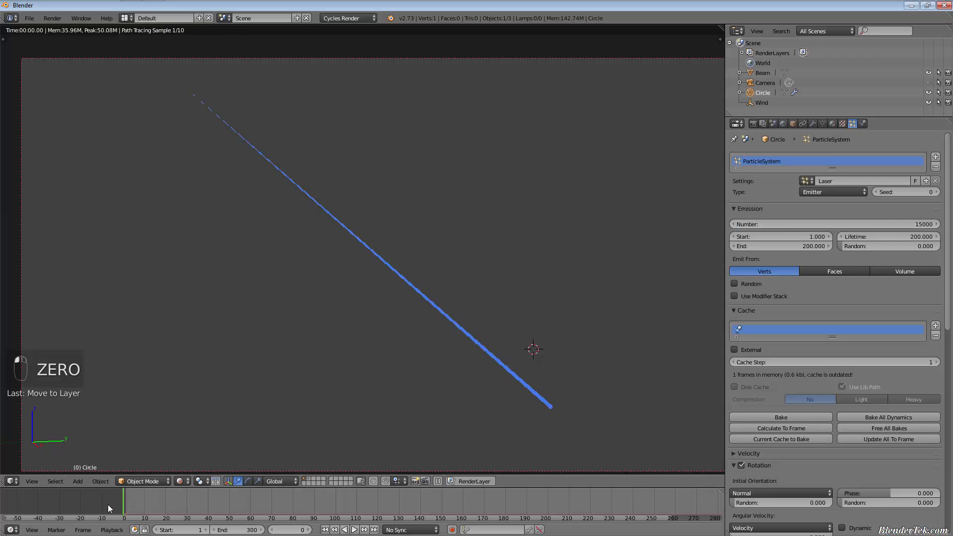
{"action": "left_click", "coordinate": [121, 505]}
{"action": "left_click_drag", "start_coordinate": [122, 506], "coordinate": [145, 507]}
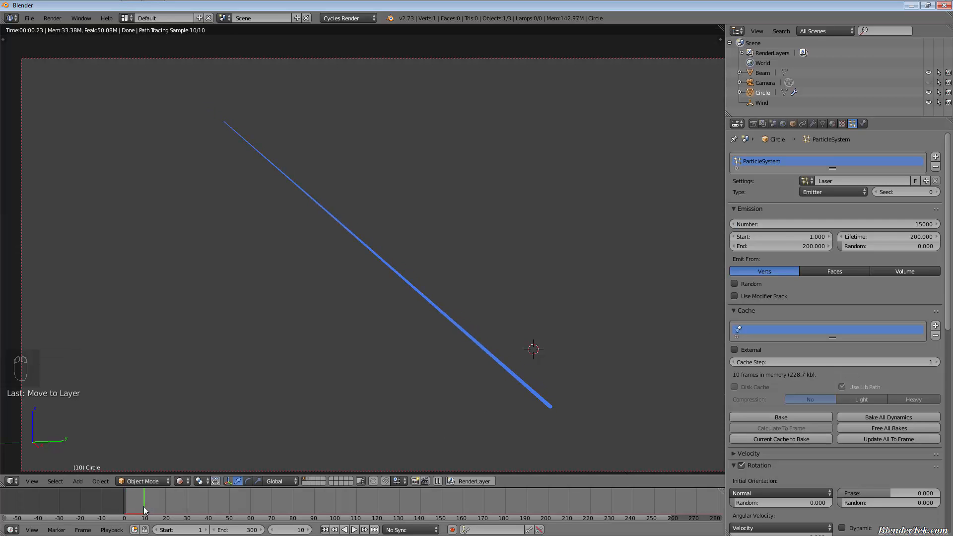
{"action": "scroll", "coordinate": [546, 420], "scroll_direction": "up", "scroll_amount": 6}
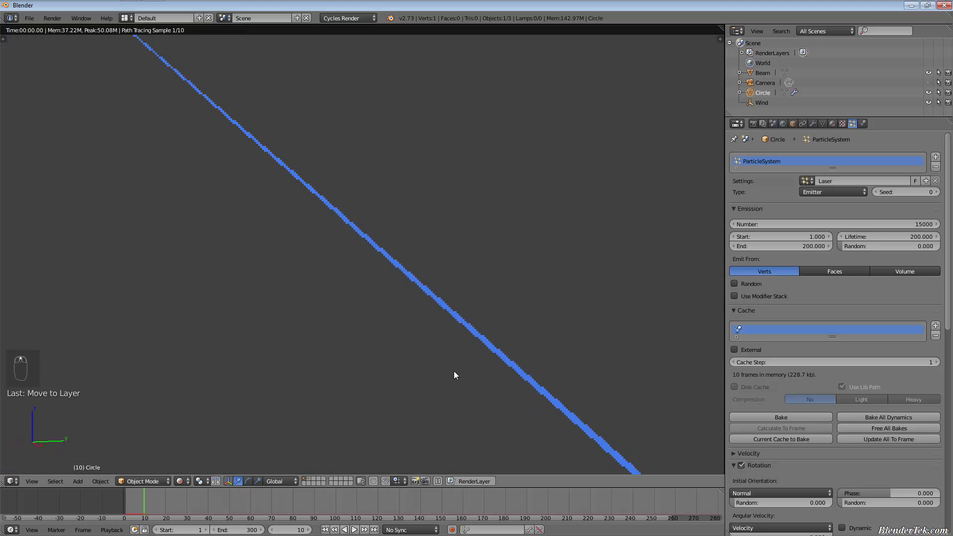
{"action": "scroll", "coordinate": [455, 266], "scroll_direction": "up", "scroll_amount": 8}
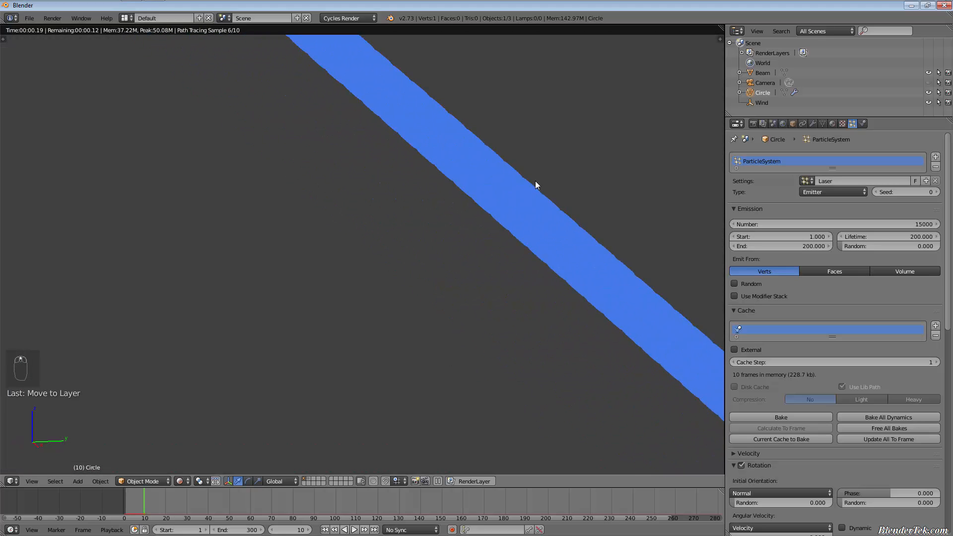
{"action": "scroll", "coordinate": [561, 158], "scroll_direction": "up", "scroll_amount": 1}
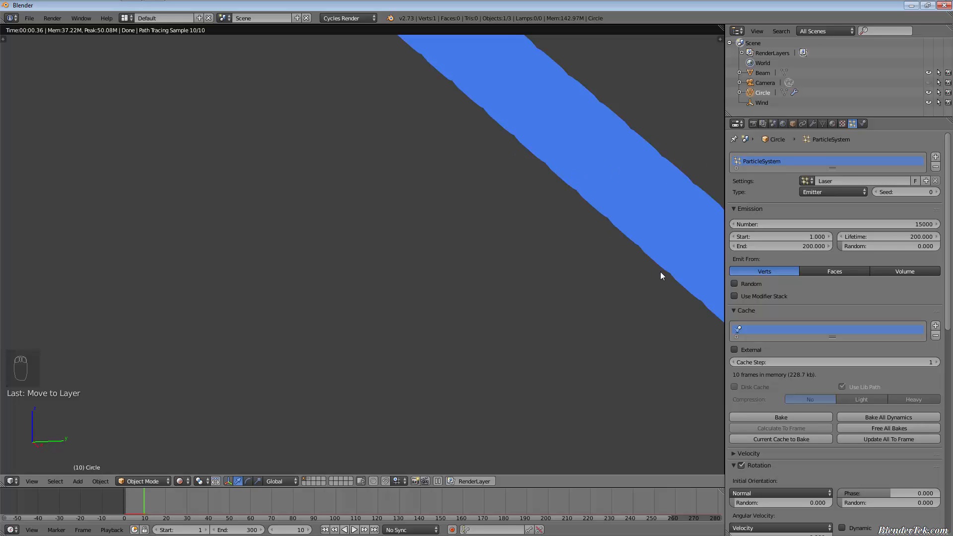
{"action": "scroll", "coordinate": [685, 285], "scroll_direction": "down", "scroll_amount": 20}
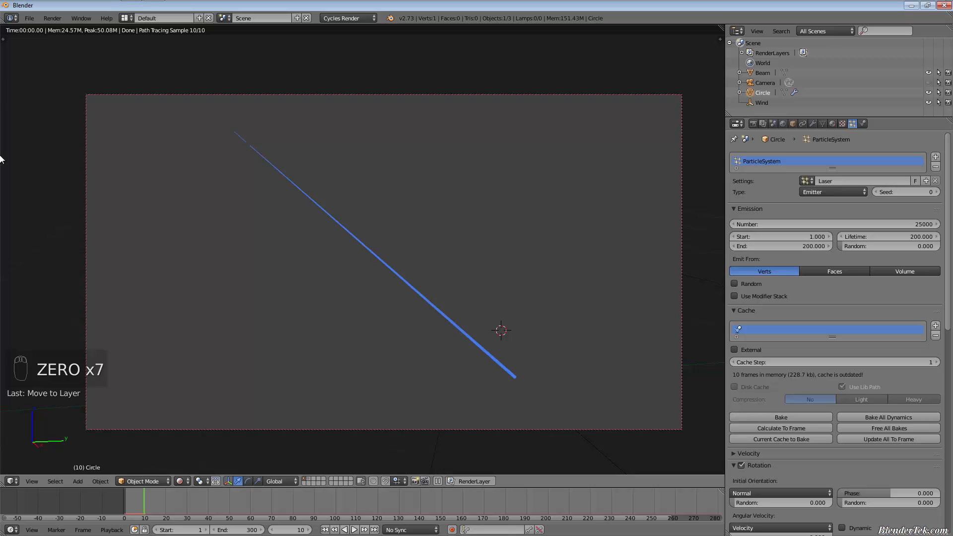
- Bake the laser's particle physics from the start of the timeline and preview the baked beam at frame 79
{"action": "left_click", "coordinate": [102, 499]}
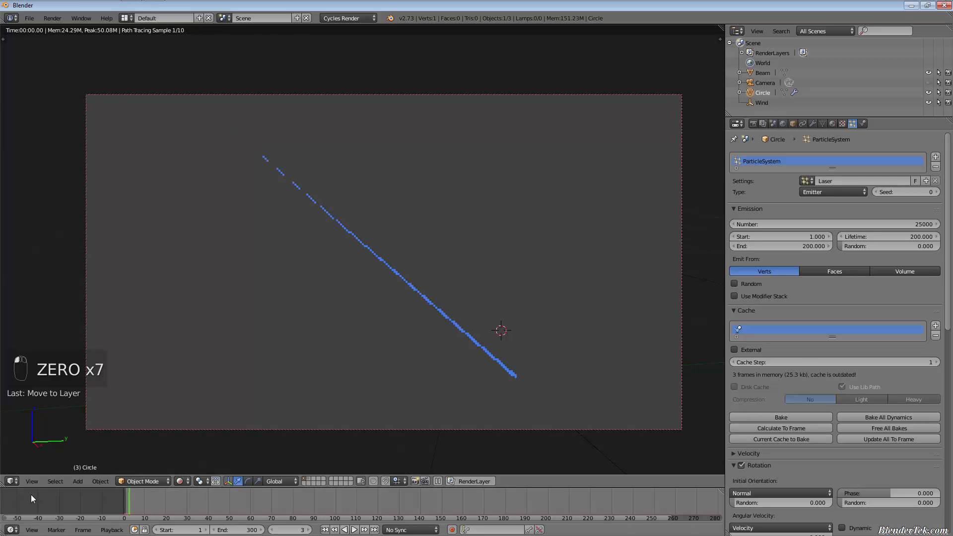
{"action": "left_click", "coordinate": [797, 418]}
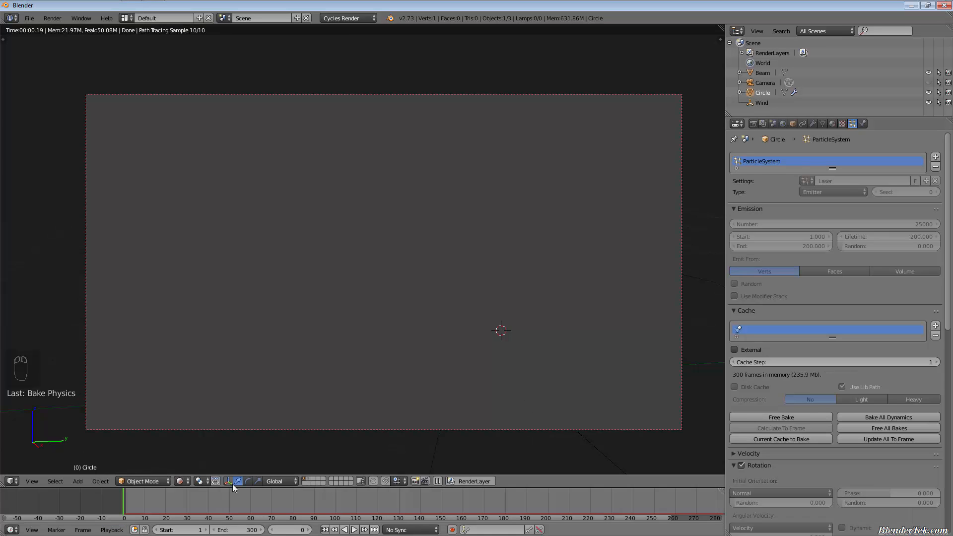
{"action": "left_click_drag", "start_coordinate": [139, 499], "coordinate": [308, 503]}
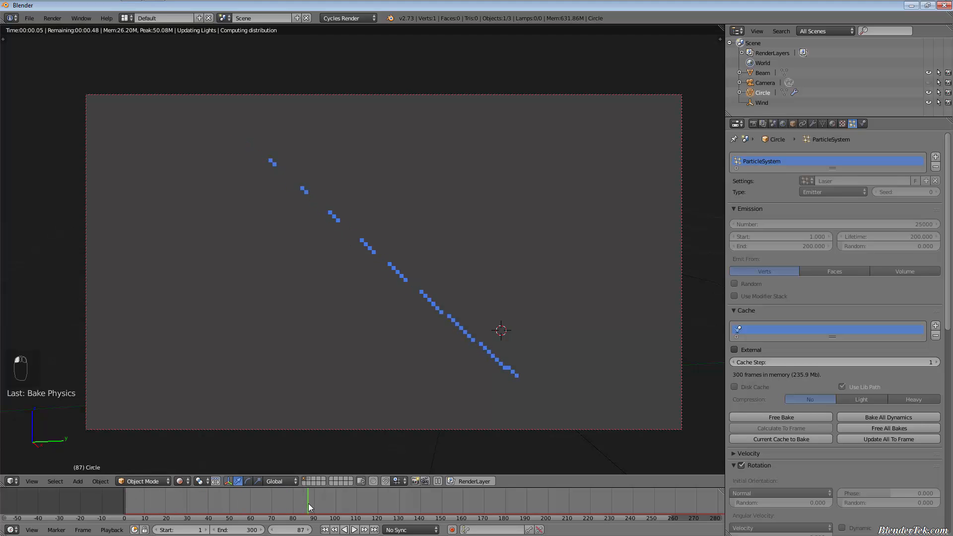
{"action": "left_click", "coordinate": [290, 504]}
- Examine the edges and density of the baked beam up close in the rendered view
{"action": "scroll", "coordinate": [410, 268], "scroll_direction": "up", "scroll_amount": 10}
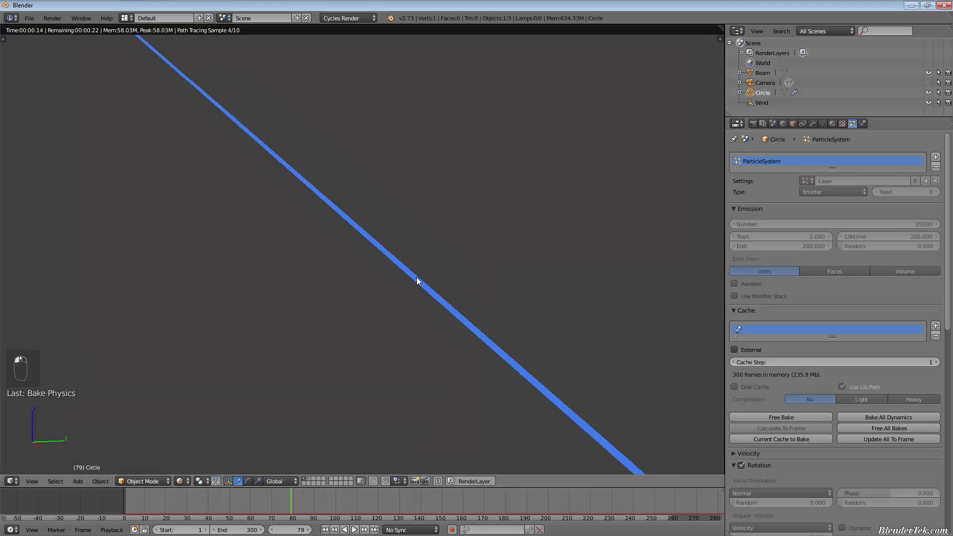
{"action": "scroll", "coordinate": [434, 261], "scroll_direction": "up", "scroll_amount": 10}
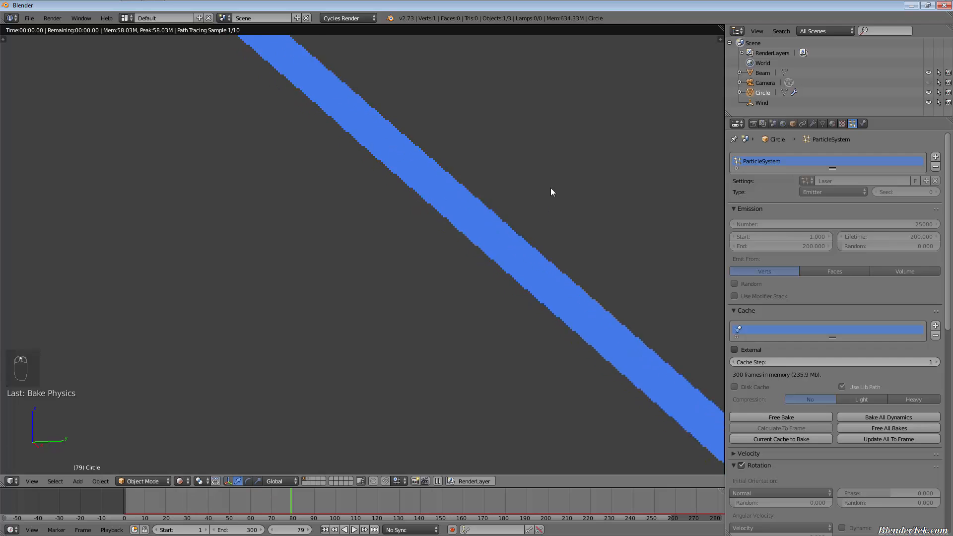
{"action": "scroll", "coordinate": [557, 183], "scroll_direction": "up", "scroll_amount": 3}
{"action": "middle_click_drag", "start_coordinate": [529, 198], "coordinate": [394, 285], "text": "shift"}
{"action": "scroll", "coordinate": [388, 294], "scroll_direction": "up", "scroll_amount": 1}
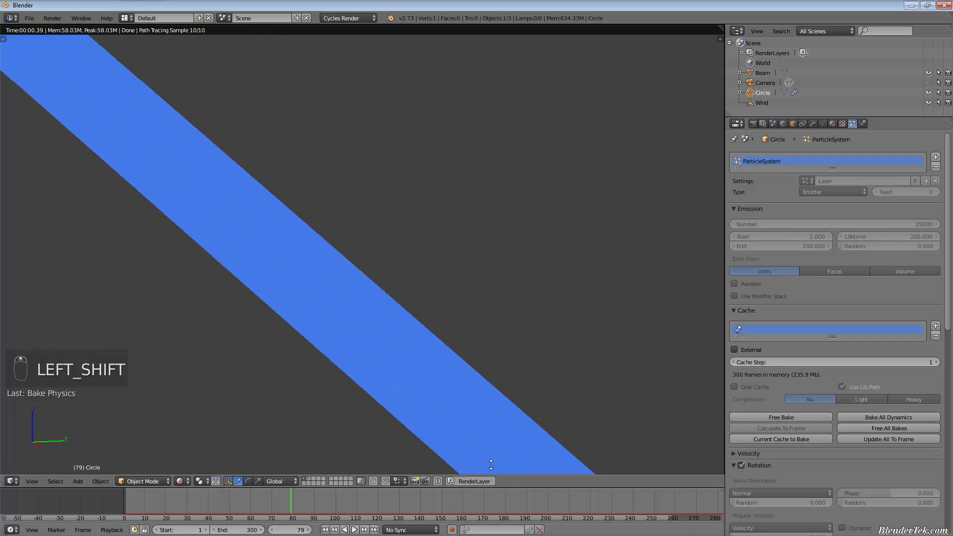
{"action": "scroll", "coordinate": [301, 244], "scroll_direction": "up", "scroll_amount": 1}
{"action": "scroll", "coordinate": [301, 245], "scroll_direction": "down", "scroll_amount": 10}
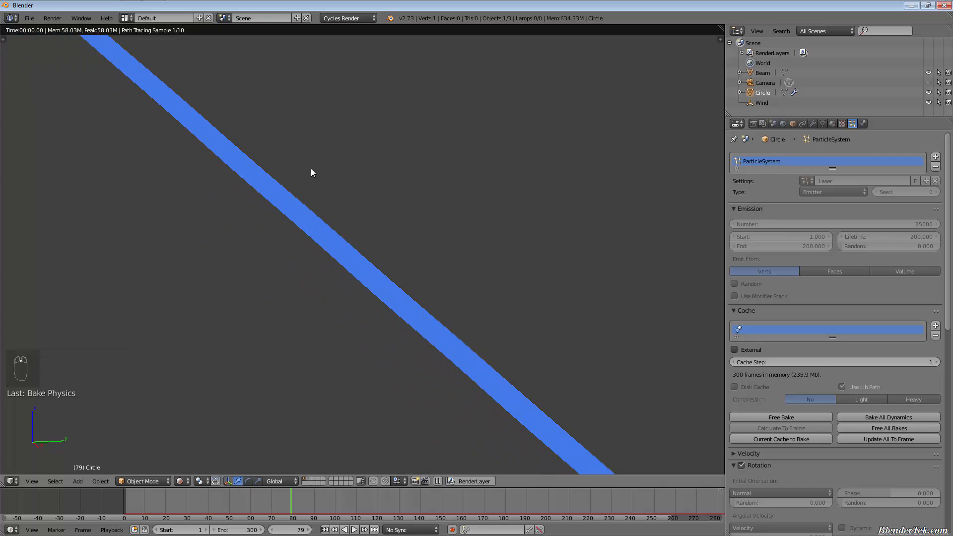
{"action": "scroll", "coordinate": [279, 223], "scroll_direction": "down", "scroll_amount": 3}
- Examine the far tip of the baked beam up close in the rendered view
{"action": "middle_click_drag", "start_coordinate": [287, 210], "coordinate": [400, 380], "text": "shift"}
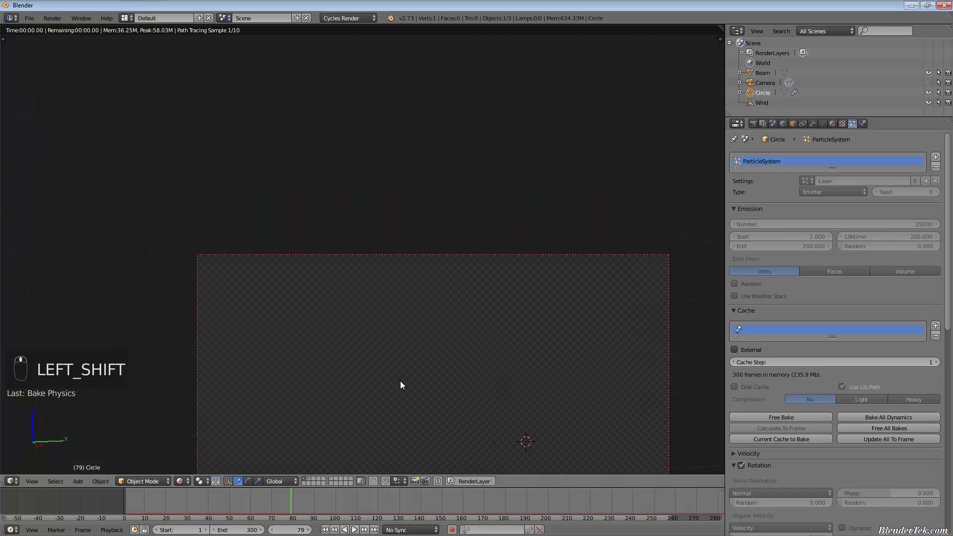
{"action": "scroll", "coordinate": [340, 365], "scroll_direction": "up", "scroll_amount": 6}
{"action": "middle_click_drag", "start_coordinate": [343, 367], "coordinate": [353, 158], "text": "shift"}
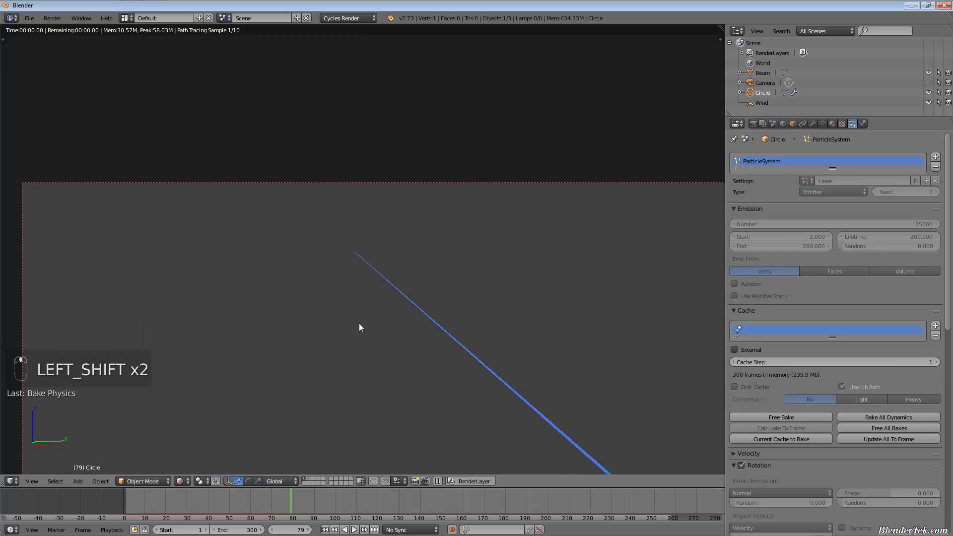
{"action": "scroll", "coordinate": [359, 323], "scroll_direction": "up", "scroll_amount": 5}
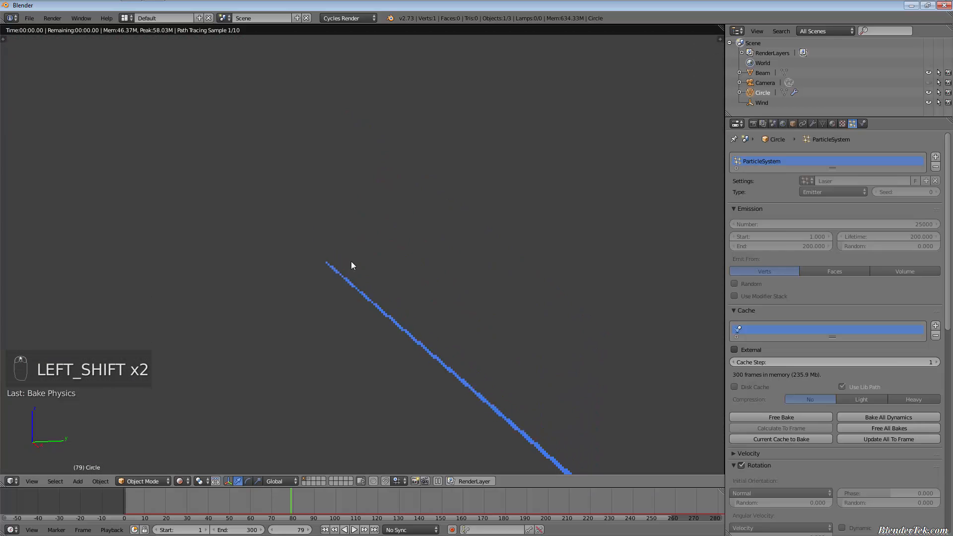
{"action": "scroll", "coordinate": [308, 309], "scroll_direction": "up", "scroll_amount": 6}
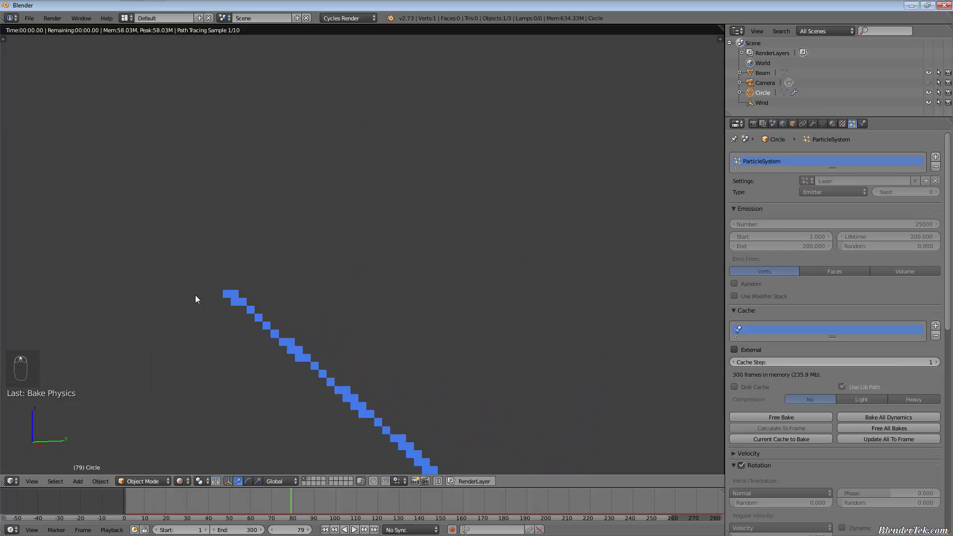
{"action": "scroll", "coordinate": [183, 320], "scroll_direction": "up", "scroll_amount": 1}
{"action": "scroll", "coordinate": [178, 325], "scroll_direction": "down", "scroll_amount": 1}
{"action": "scroll", "coordinate": [187, 327], "scroll_direction": "up", "scroll_amount": 1}
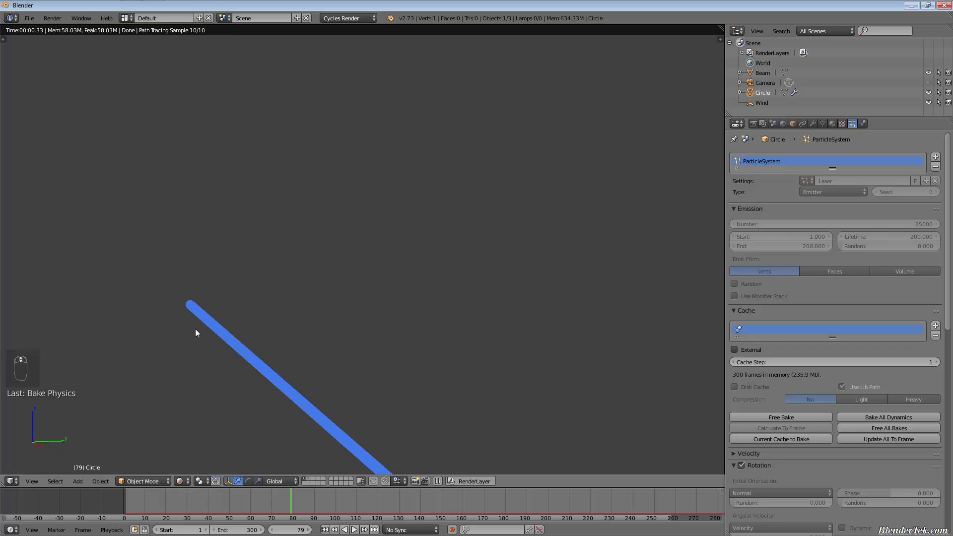
{"action": "scroll", "coordinate": [401, 342], "scroll_direction": "down", "scroll_amount": 7}
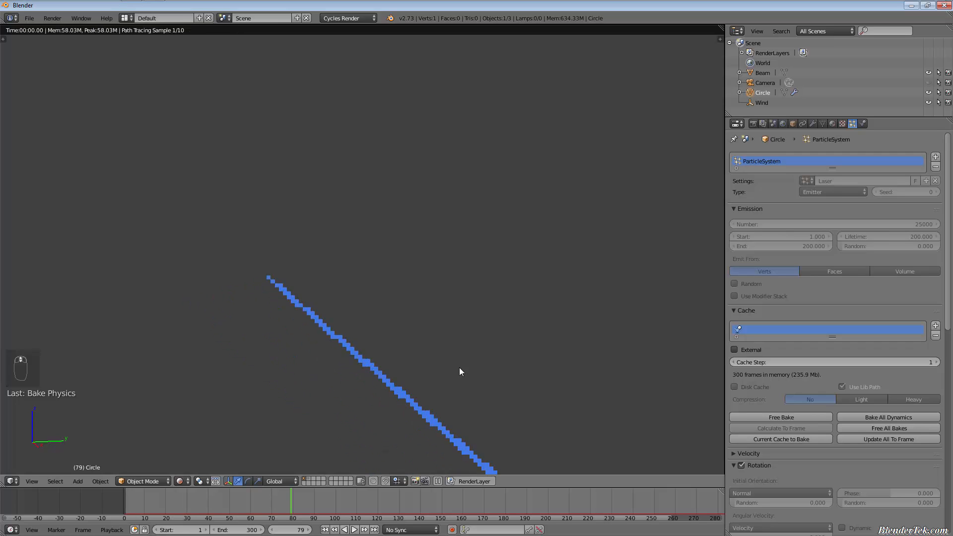
{"action": "scroll", "coordinate": [509, 383], "scroll_direction": "down", "scroll_amount": 6}
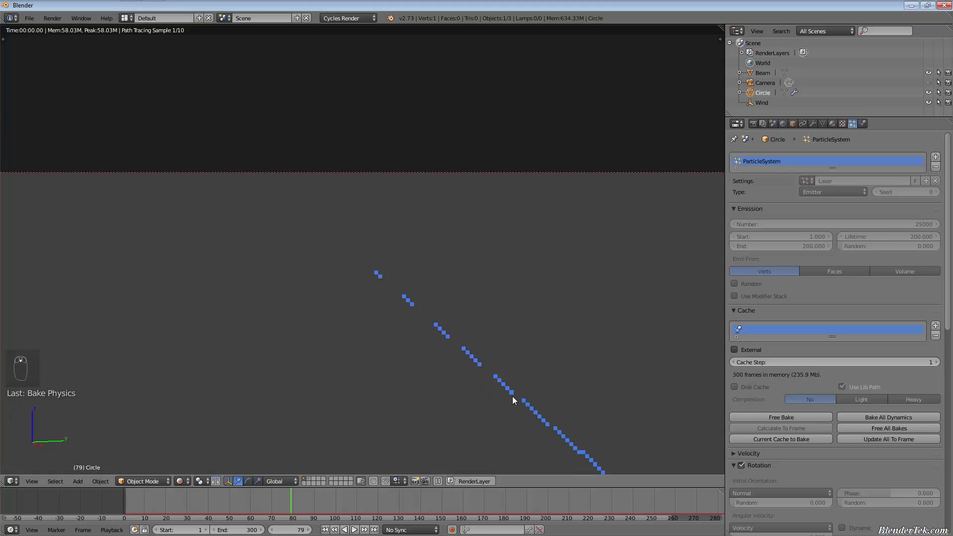
{"action": "scroll", "coordinate": [462, 298], "scroll_direction": "up", "scroll_amount": 5}
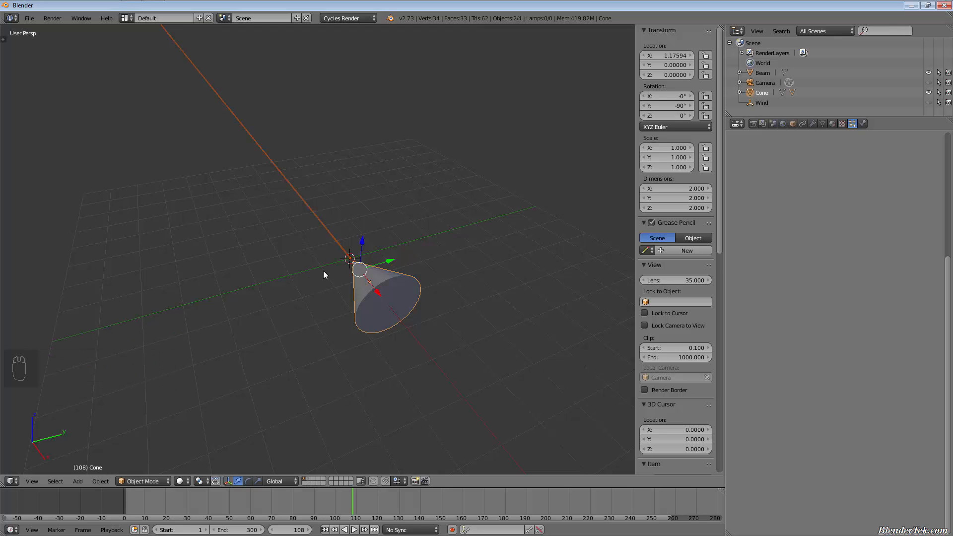
- Rotate the cone to about X -82.4°, Y -50.7°, Z 50.9° and select the parented emitter circle to test the parenting
{"action": "scroll", "coordinate": [325, 267], "scroll_direction": "up", "scroll_amount": 2}
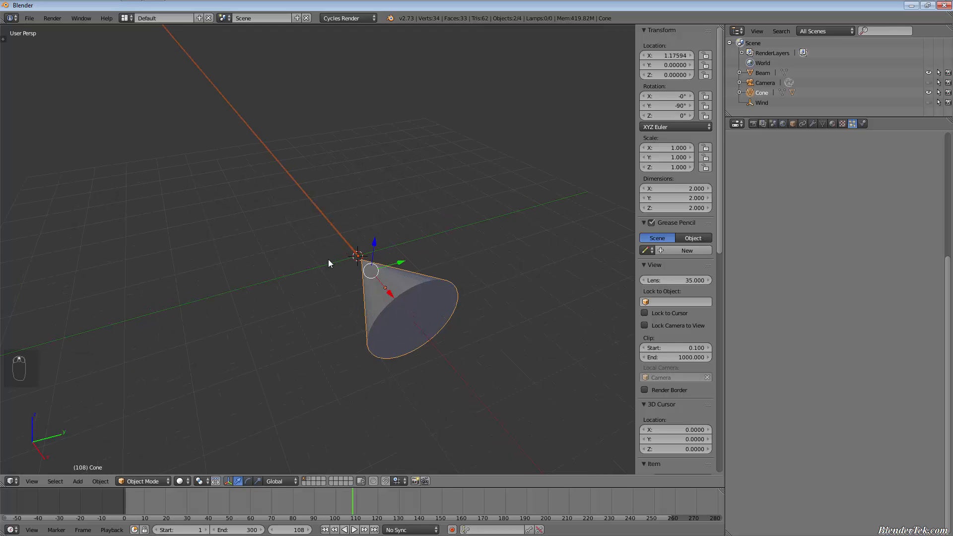
{"action": "right_click", "coordinate": [364, 255]}
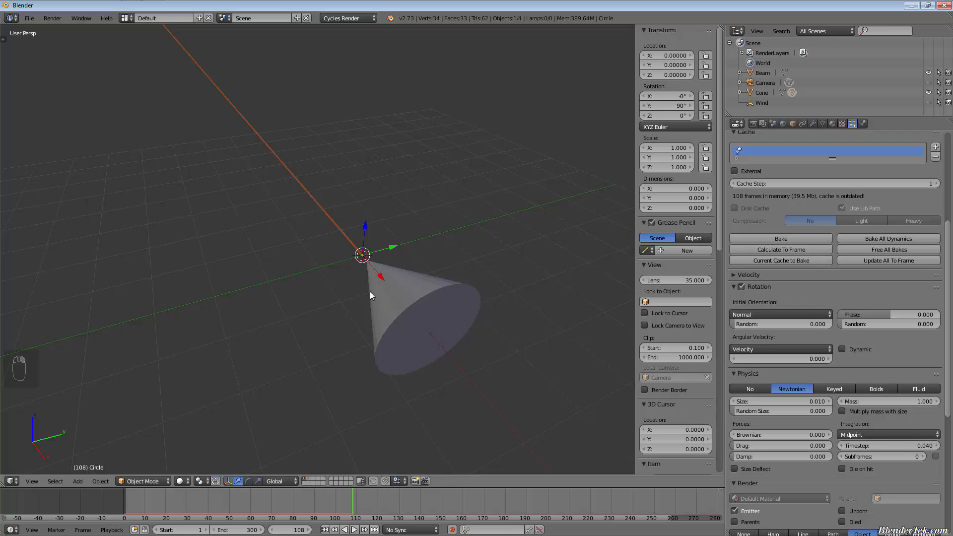
{"action": "right_click", "coordinate": [403, 306]}
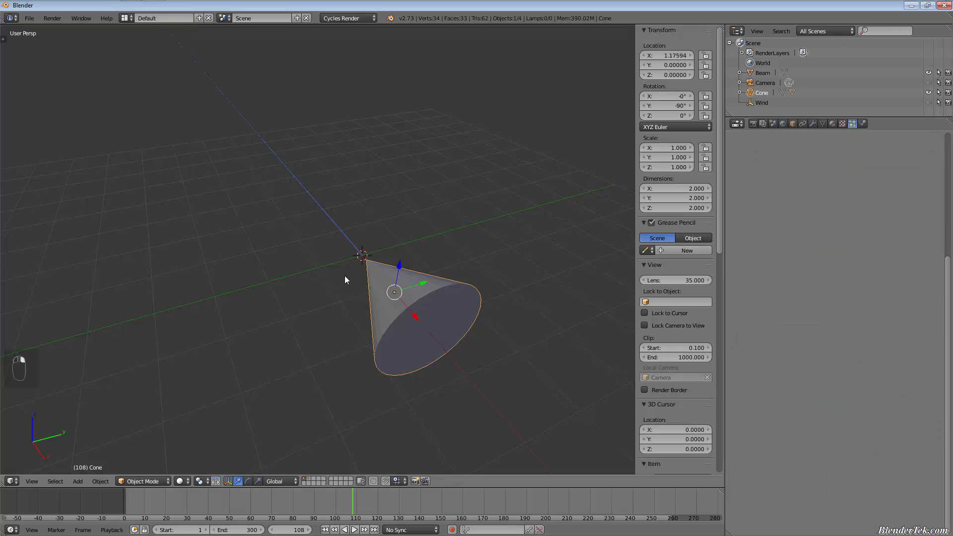
{"action": "scroll", "coordinate": [409, 341], "scroll_direction": "up", "scroll_amount": 2}
{"action": "scroll", "coordinate": [405, 352], "scroll_direction": "down", "scroll_amount": 3}
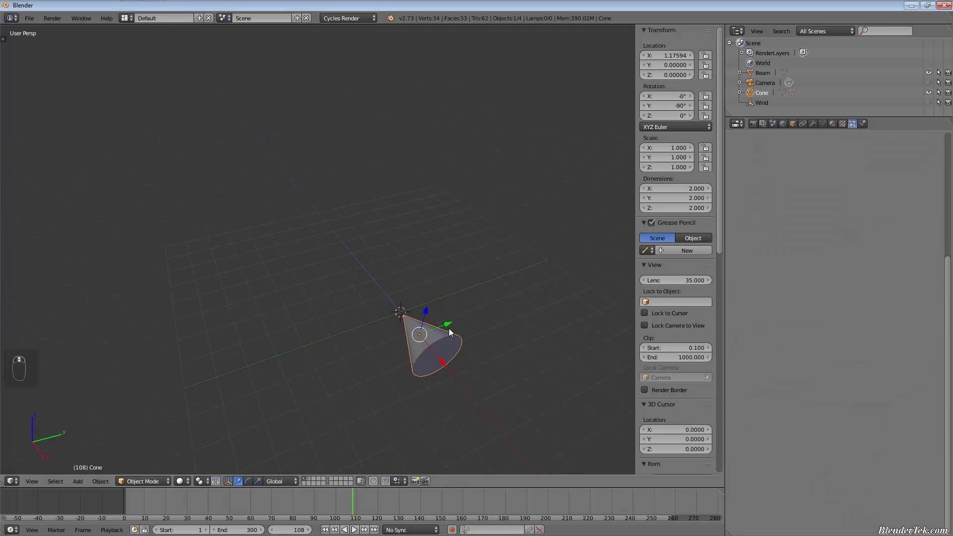
{"action": "key", "text": "r"}
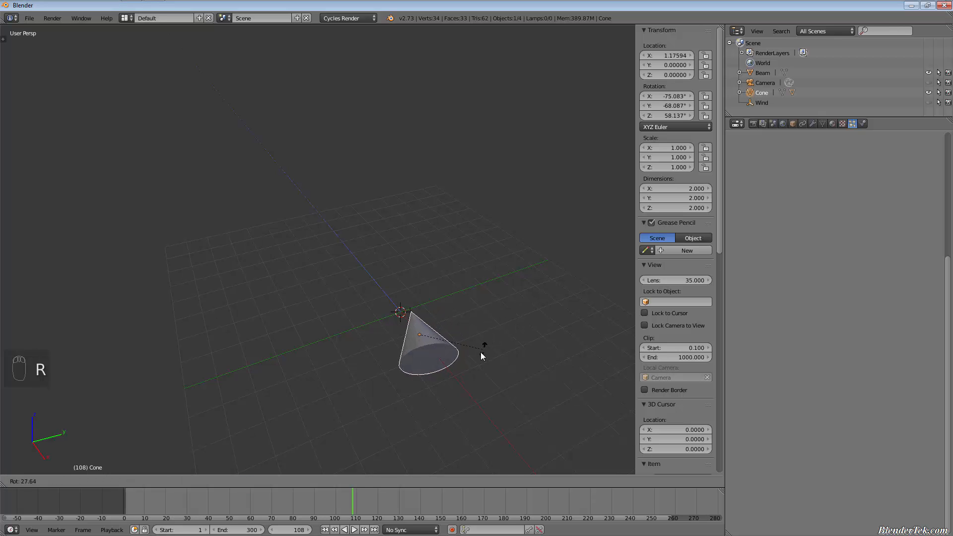
{"action": "left_click", "coordinate": [464, 365]}
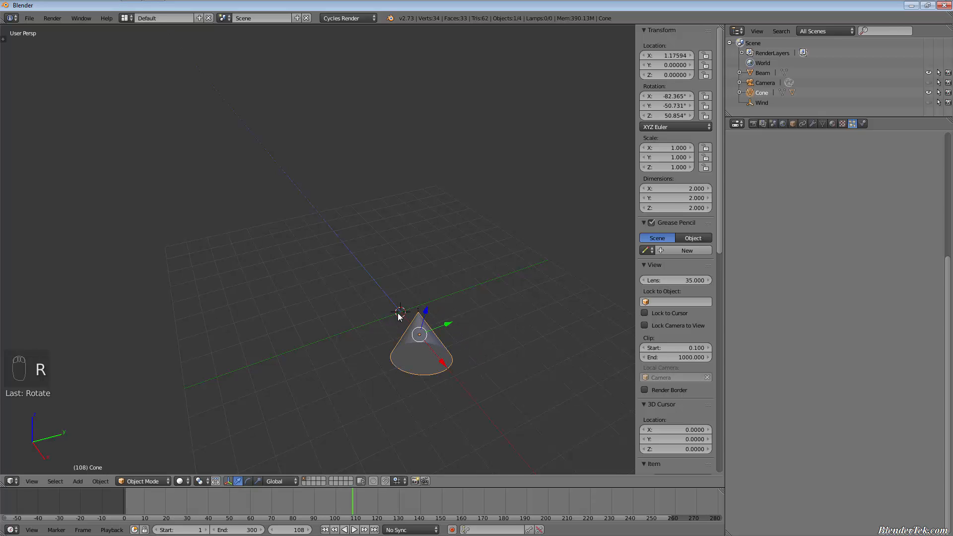
{"action": "right_click", "coordinate": [400, 316]}
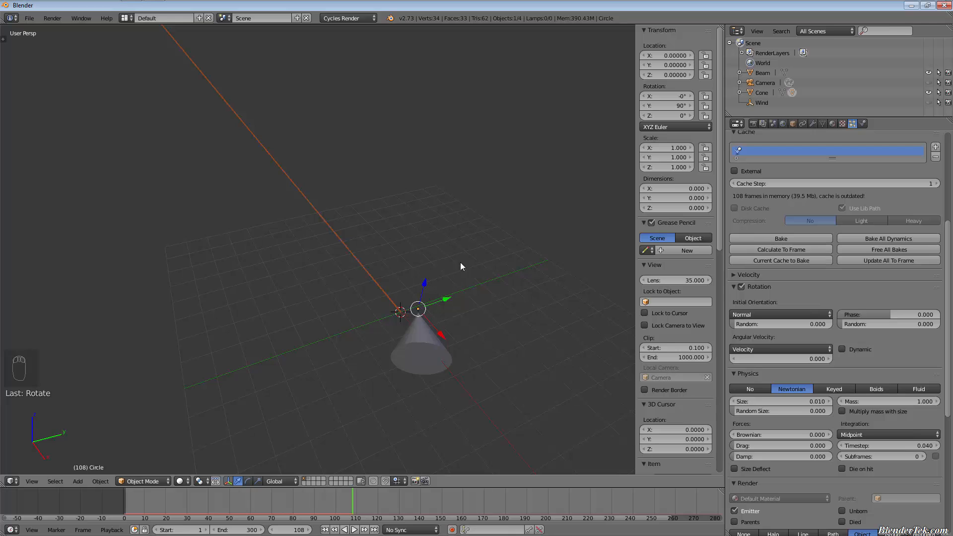
- Undo the cone's rotation and the emitter circle's parenting to the cone, and deselect everything
{"action": "key", "text": "ctrl+z"}
{"action": "key", "text": "ctrl+z"}
{"action": "key", "text": "ctrl+z"}
{"action": "key", "text": "a"}
{"action": "mouse_move", "coordinate": [447, 340]}
{"action": "middle_mouse_down"}
{"action": "mouse_move", "coordinate": [428, 342]}
{"action": "mouse_move", "coordinate": [466, 326]}
{"action": "mouse_move", "coordinate": [456, 315]}
{"action": "mouse_move", "coordinate": [446, 311]}
{"action": "mouse_move", "coordinate": [439, 335]}
{"action": "middle_mouse_up"}
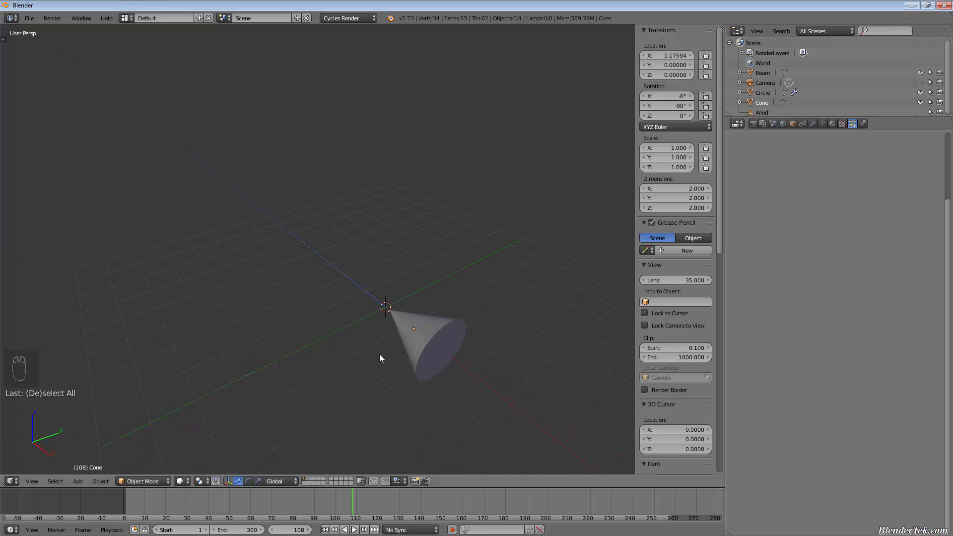
{"action": "scroll", "coordinate": [390, 347], "scroll_direction": "up", "scroll_amount": 2}
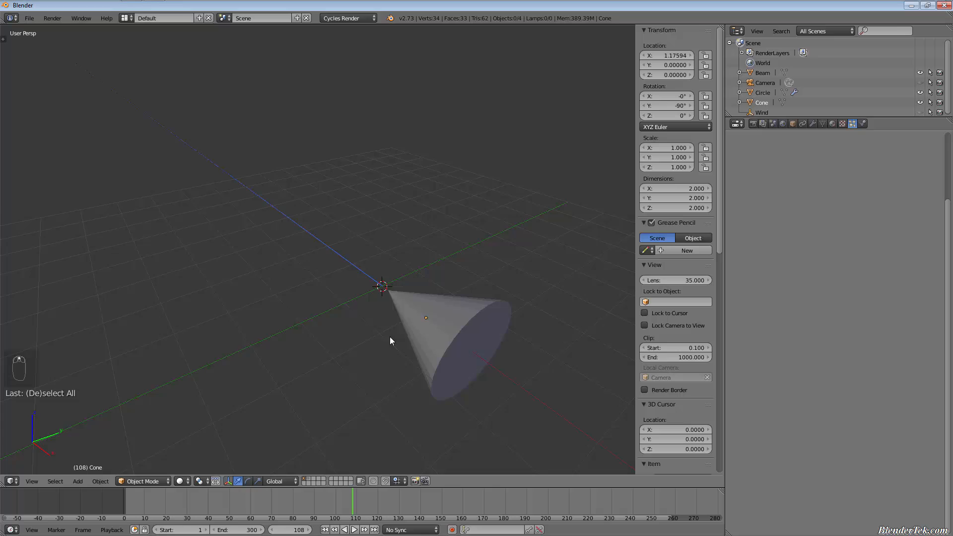
- Parent the emitter circle to the cone as an object
{"action": "right_click", "coordinate": [377, 281]}
{"action": "right_click", "coordinate": [411, 311], "text": "shift"}
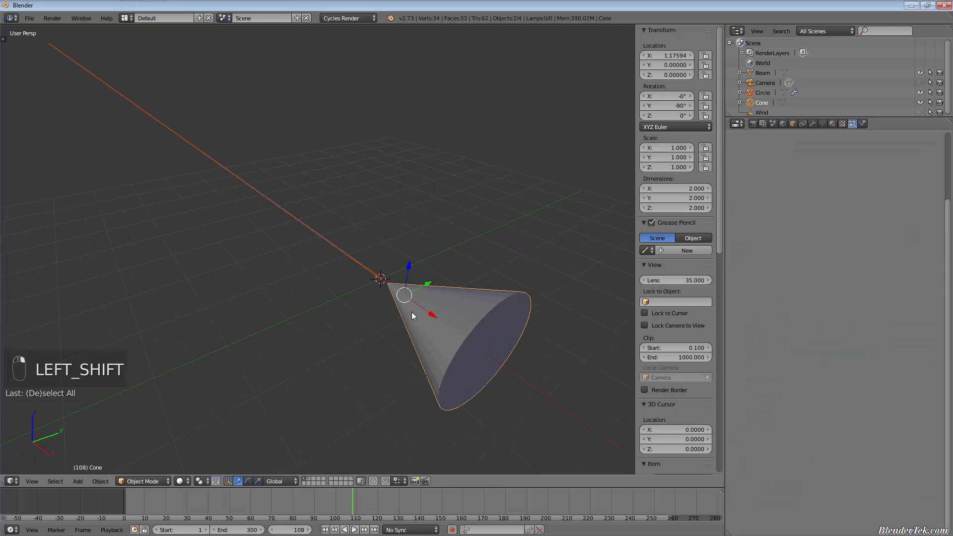
{"action": "key", "text": "ctrl+p"}
{"action": "left_click", "coordinate": [412, 312]}
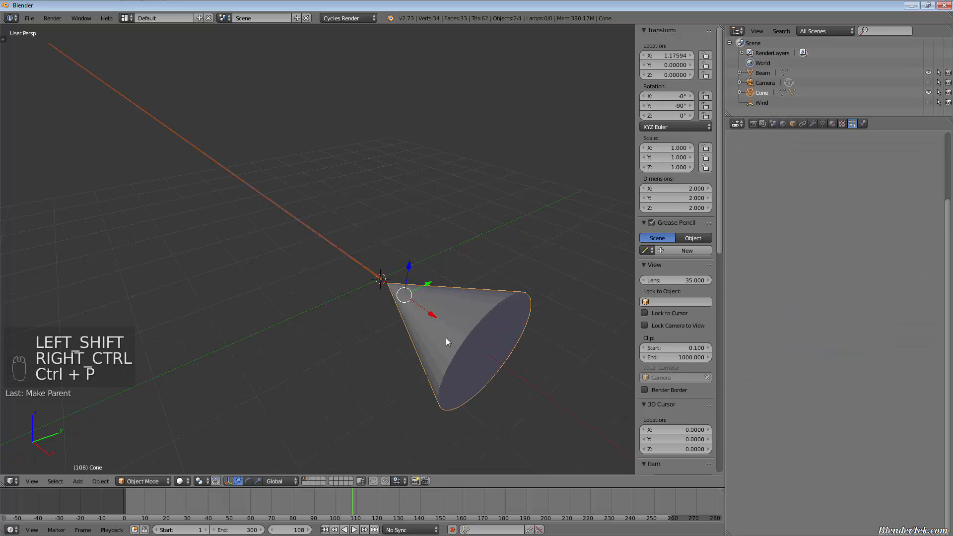
- Make the wind force field visible and parent it to the cone as an object
{"action": "left_click", "coordinate": [929, 102]}
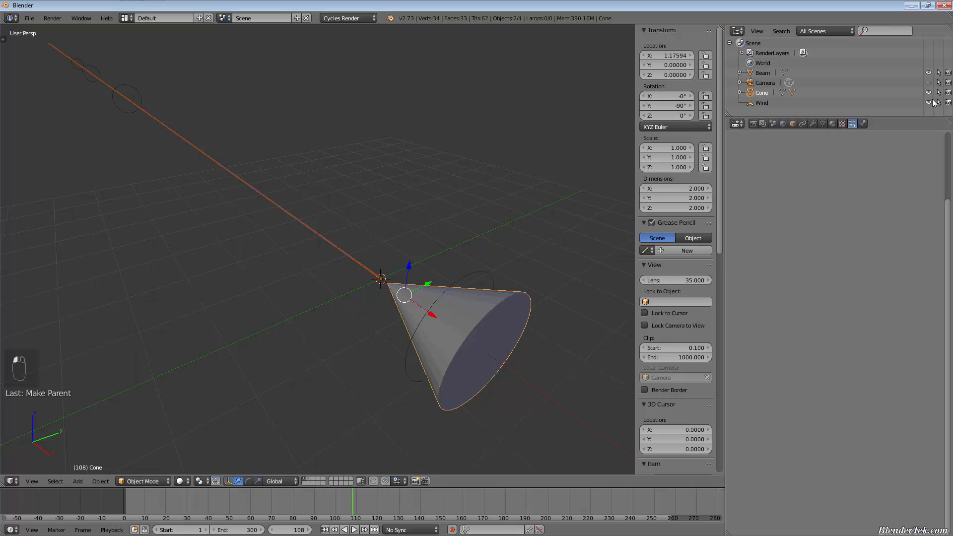
{"action": "right_click", "coordinate": [442, 299]}
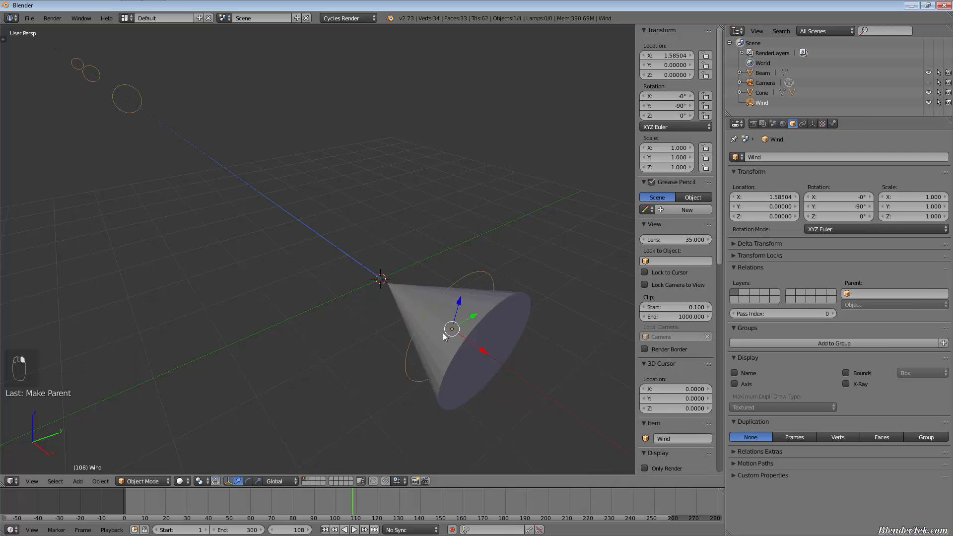
{"action": "right_click", "coordinate": [468, 350], "text": "shift"}
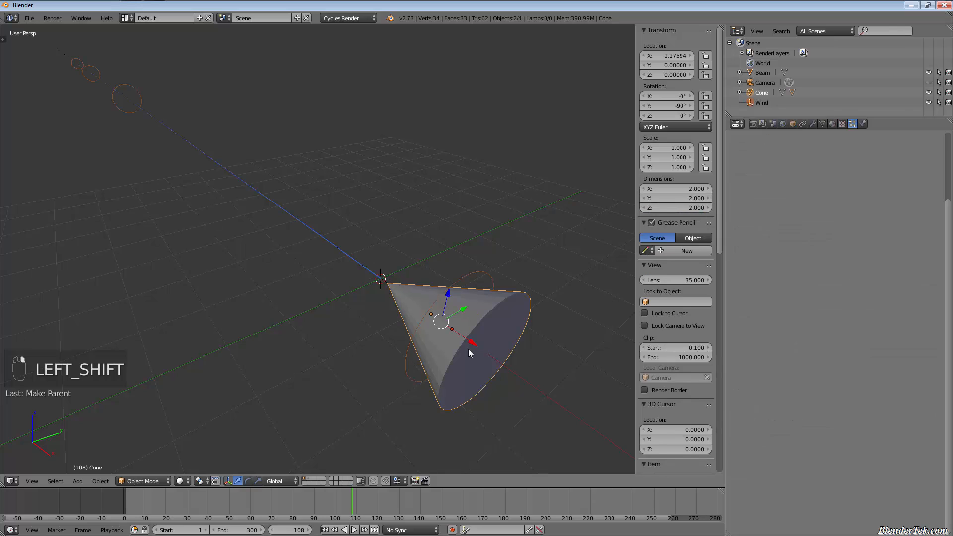
{"action": "key", "text": "ctrl+p"}
{"action": "left_click", "coordinate": [469, 348]}
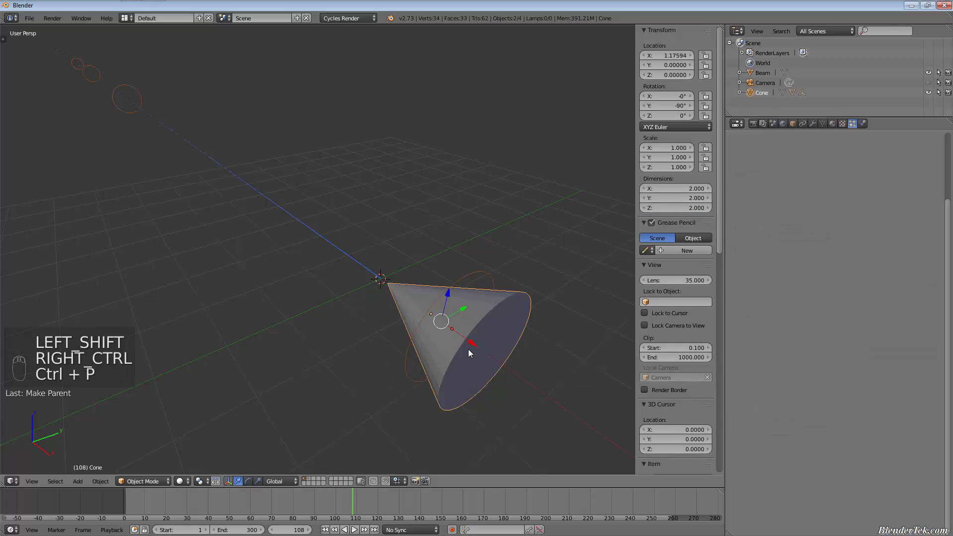
- Rotate the cone to about X 87.3°, Y -179.8°, Z 199.7° and scrub the animation to frame 74 to regenerate the beam
{"action": "key", "text": "r"}
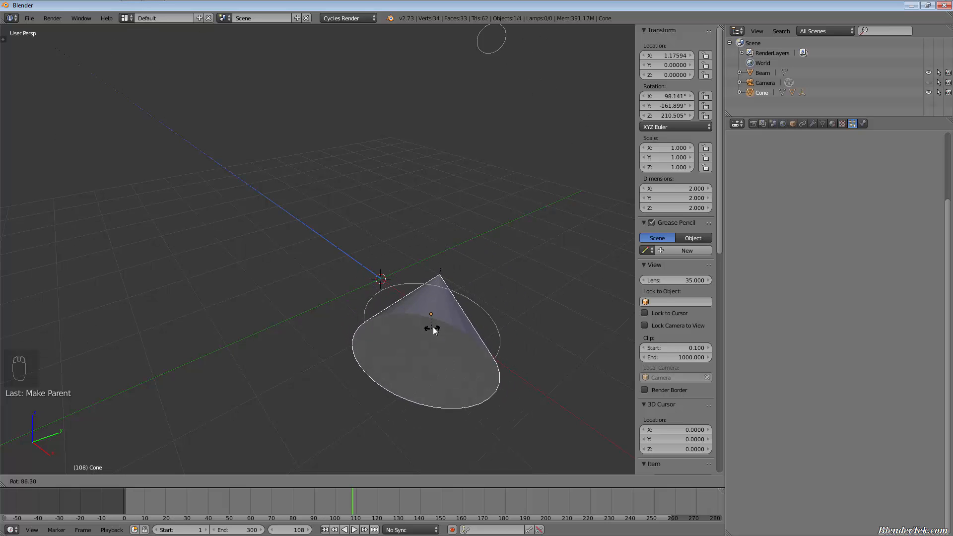
{"action": "left_click", "coordinate": [393, 374]}
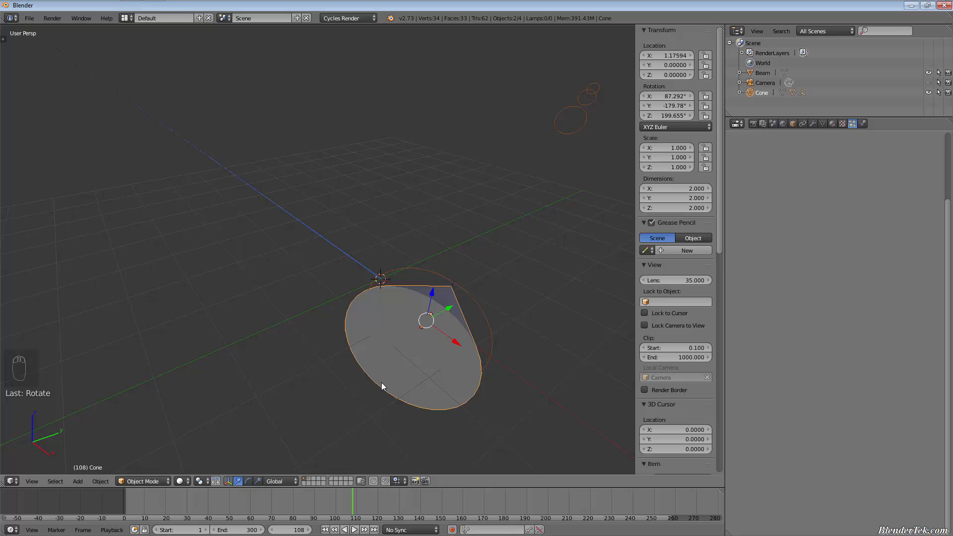
{"action": "left_click", "coordinate": [193, 502]}
{"action": "left_click_drag", "start_coordinate": [164, 503], "coordinate": [280, 496]}
- Move the cone to about X -2.06, Y -3.04, Z 1.67, rotate it to face the opposite side, and scrub to frame 44
{"action": "key", "text": "g"}
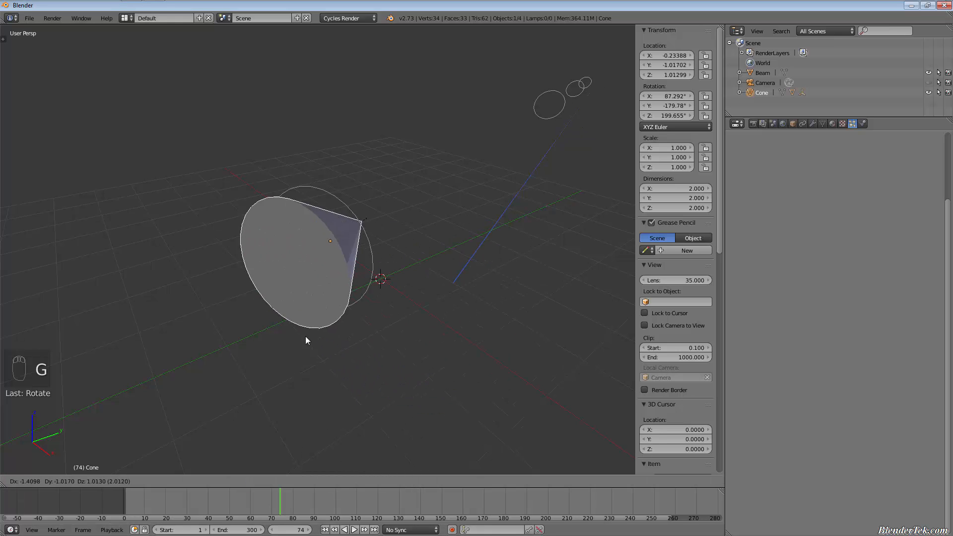
{"action": "left_click", "coordinate": [170, 287]}
{"action": "key", "text": "r"}
{"action": "left_click", "coordinate": [113, 329]}
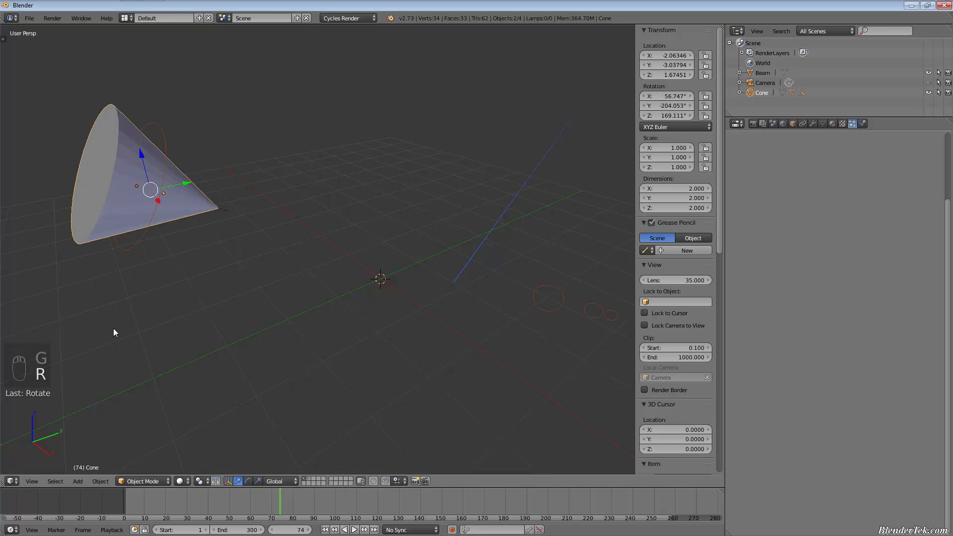
{"action": "left_click_drag", "start_coordinate": [194, 501], "coordinate": [219, 511]}
- Undo the cone's transforms and the circle and wind parenting, and delete the cone
{"action": "key", "text": "shift"}
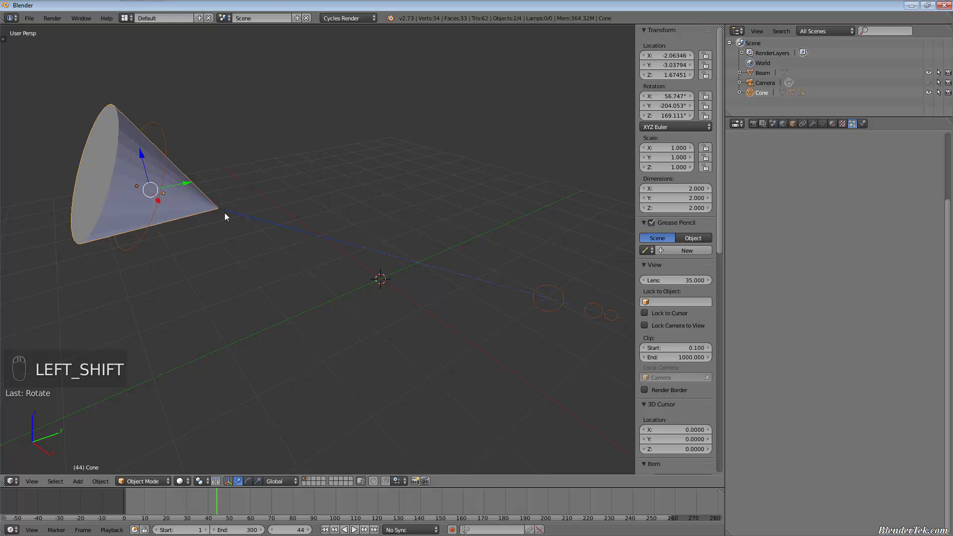
{"action": "key", "text": "x"}
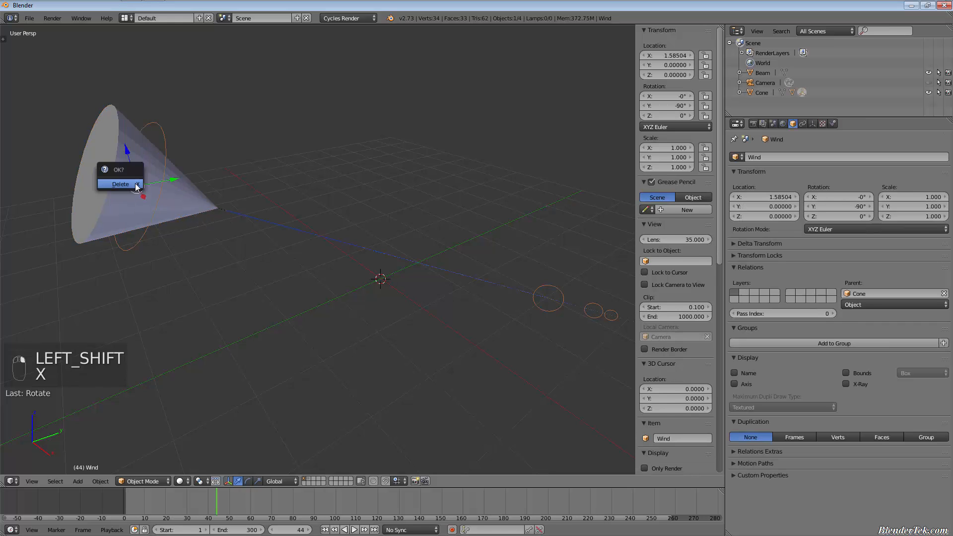
{"action": "left_click", "coordinate": [139, 191]}
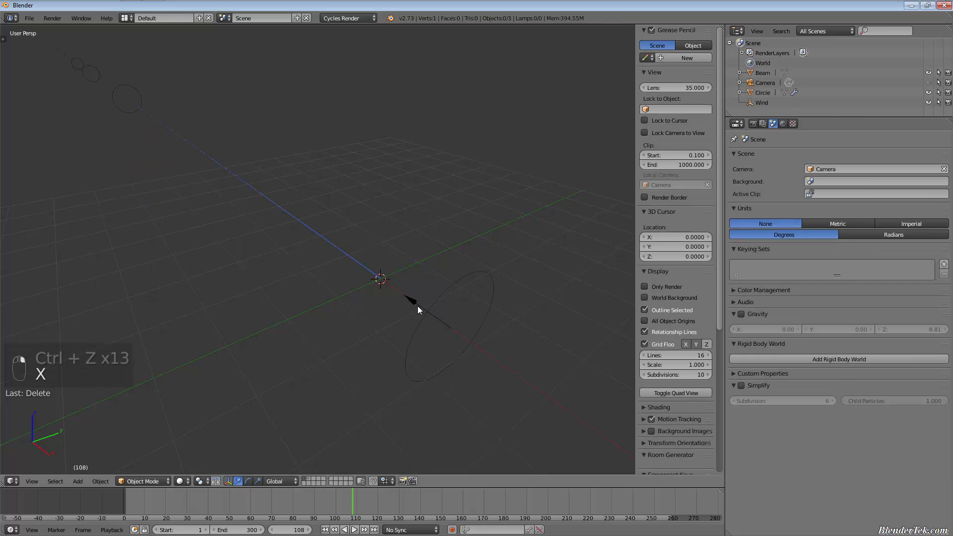
- Parent the wind force field directly to the emitter circle as an object
{"action": "right_click", "coordinate": [418, 305]}
{"action": "right_click", "coordinate": [381, 278], "text": "shift"}
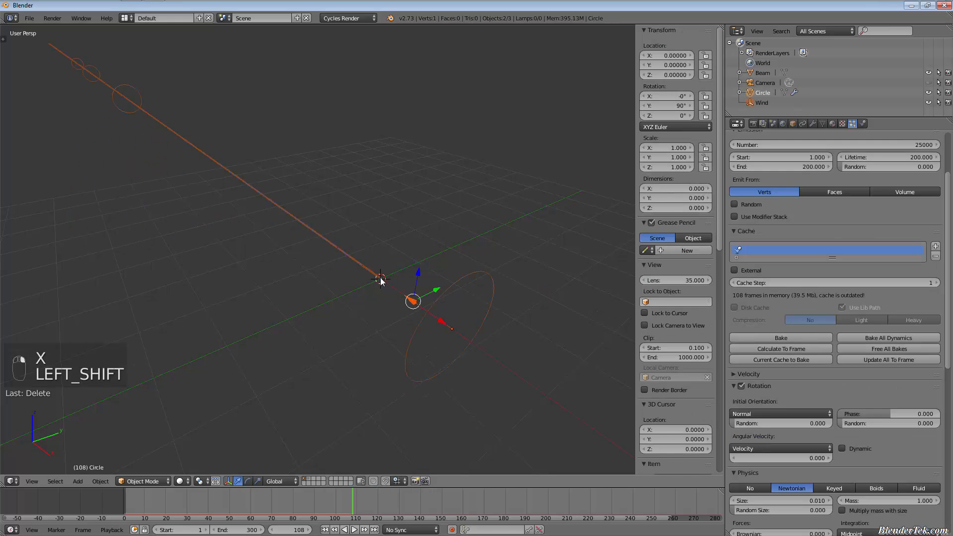
{"action": "key", "text": "ctrl+p"}
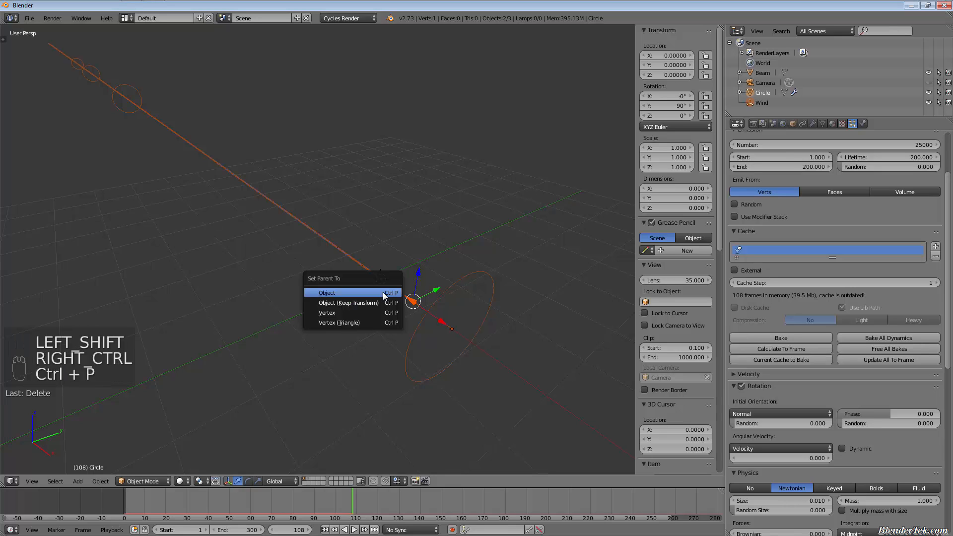
{"action": "left_click", "coordinate": [383, 292]}
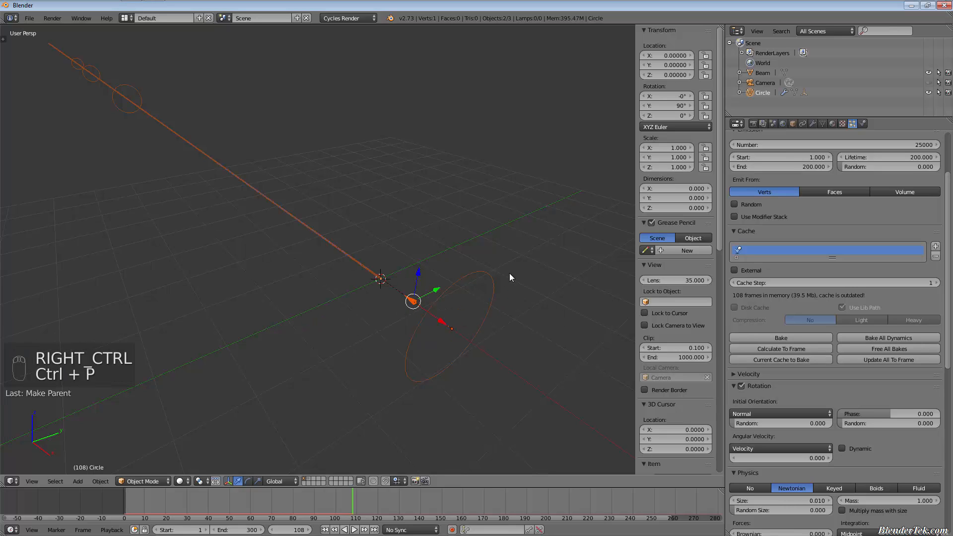
- Rotate the emitter circle to about X 70.4°, Y 134.6°, Z 42° and scrub to frame 51 to regenerate the beam in that direction
{"action": "key", "text": "r"}
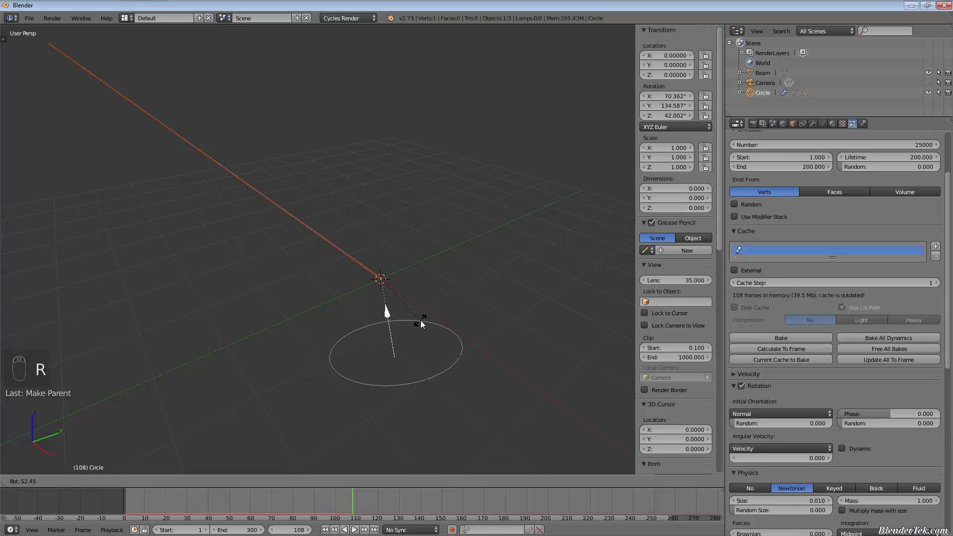
{"action": "left_click", "coordinate": [421, 320]}
{"action": "left_click_drag", "start_coordinate": [122, 505], "coordinate": [230, 502]}
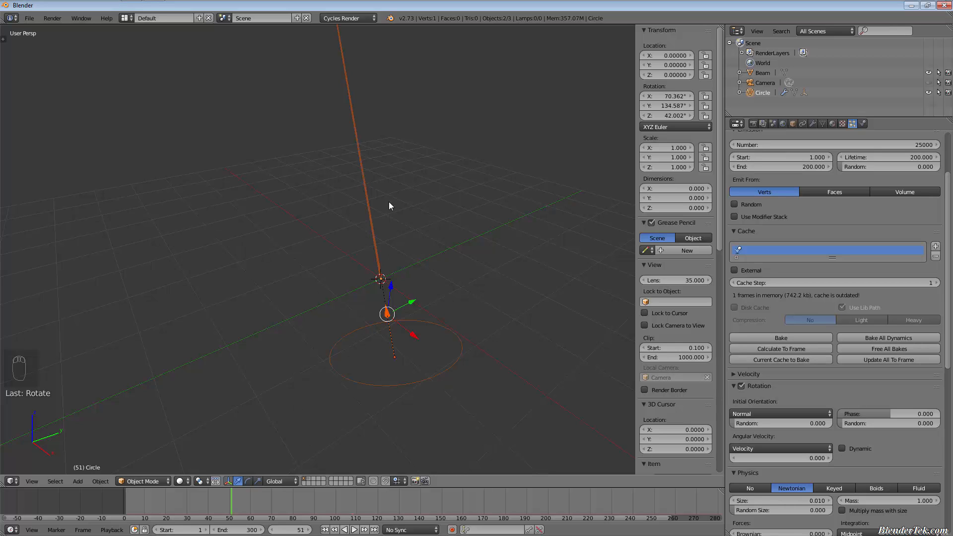
{"action": "middle_click_drag", "start_coordinate": [333, 254], "coordinate": [342, 353]}
{"action": "scroll", "coordinate": [339, 352], "scroll_direction": "up", "scroll_amount": 6}
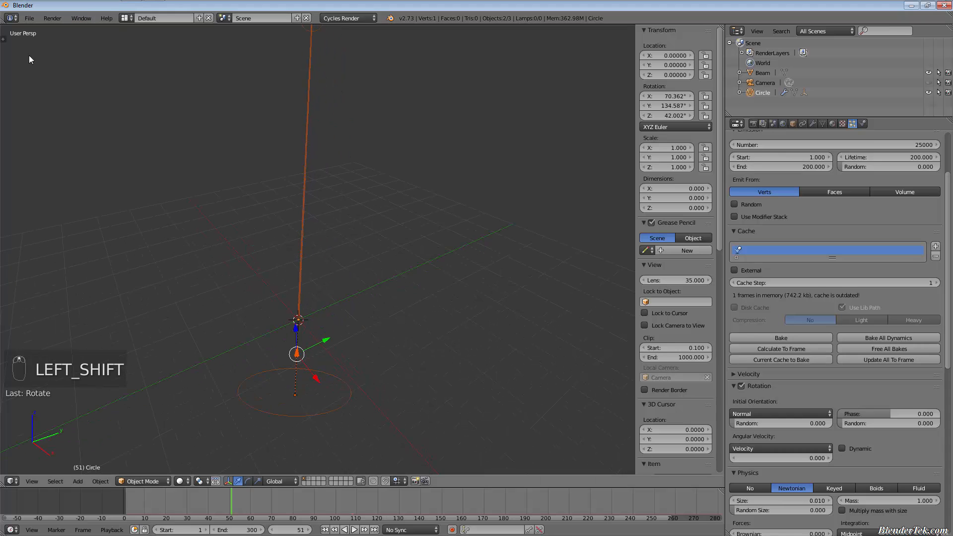
- Save the scene as beamtest.blend and start a new default scene
{"action": "left_click", "coordinate": [31, 19]}
{"action": "key", "text": "Return"}
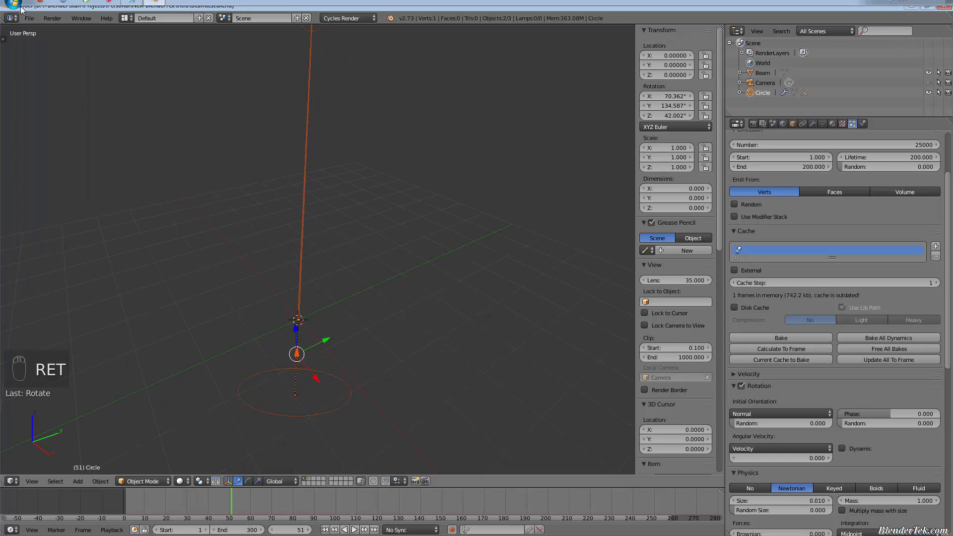
{"action": "left_click", "coordinate": [29, 19]}
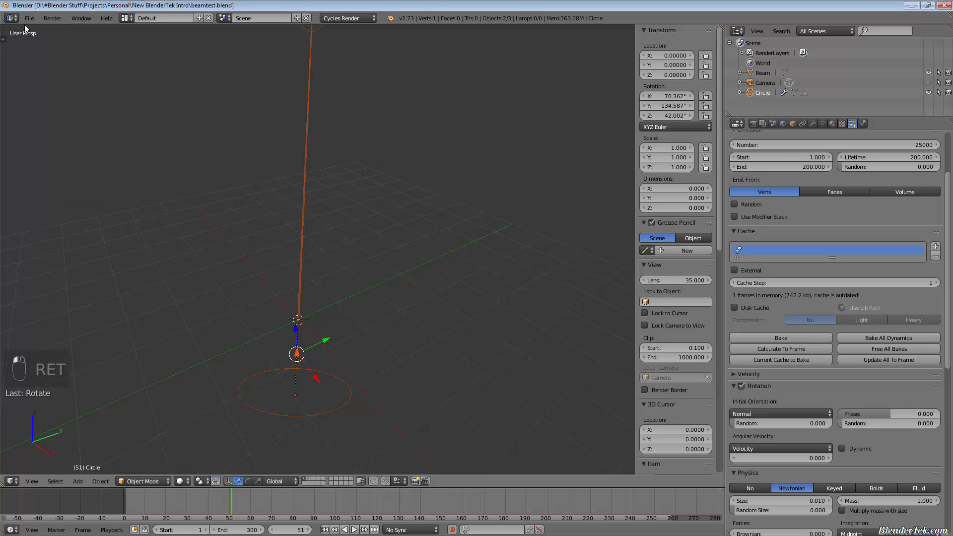
{"action": "left_click", "coordinate": [30, 18]}
{"action": "left_click", "coordinate": [31, 30]}
{"action": "left_click", "coordinate": [37, 37]}
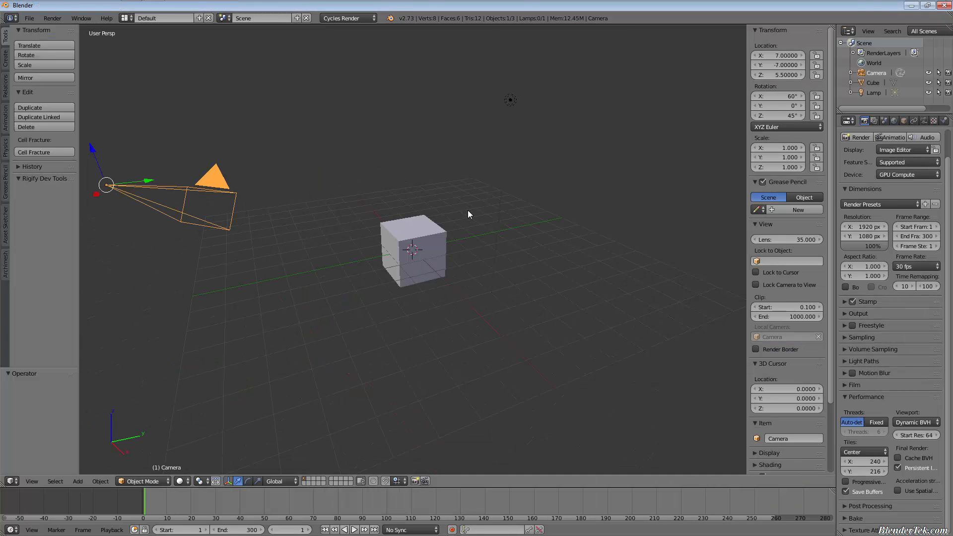
- Move the lamp to about X 3.63, Y -0.01 in top view, level with the cube, and change its type to Spot
{"action": "right_click", "coordinate": [510, 101]}
{"action": "key", "text": "KP_7"}
{"action": "key", "text": "g"}
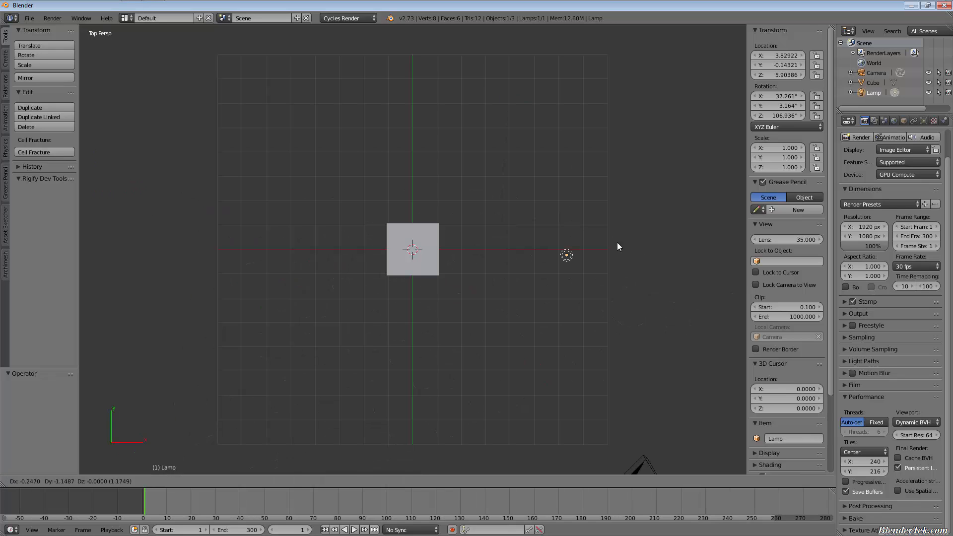
{"action": "left_click", "coordinate": [618, 242]}
{"action": "left_click", "coordinate": [923, 121]}
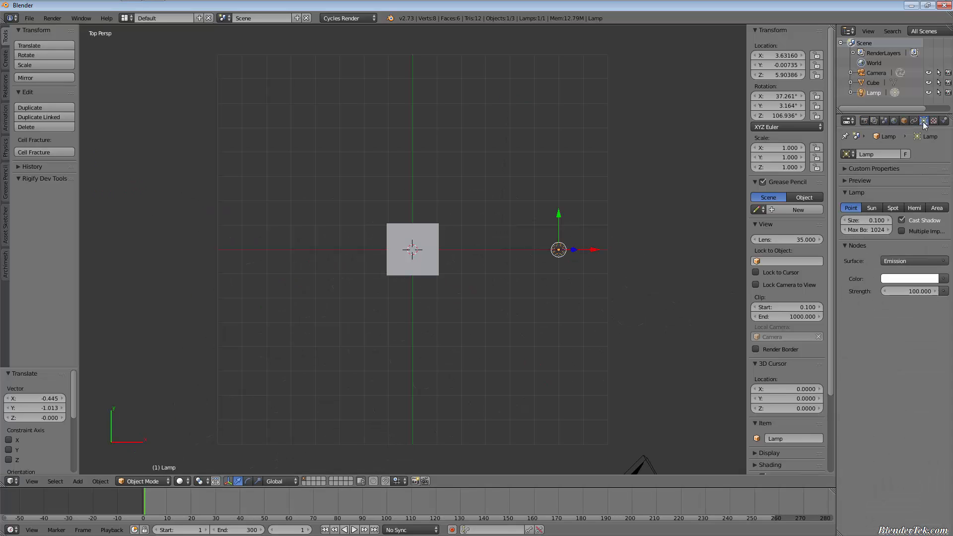
{"action": "left_click", "coordinate": [892, 211]}
- Lower the spot lamp in front view to about X 3.56, Z 0.14, beside the cube
{"action": "scroll", "coordinate": [586, 228], "scroll_direction": "up", "scroll_amount": 6}
{"action": "scroll", "coordinate": [486, 354], "scroll_direction": "down", "scroll_amount": 4}
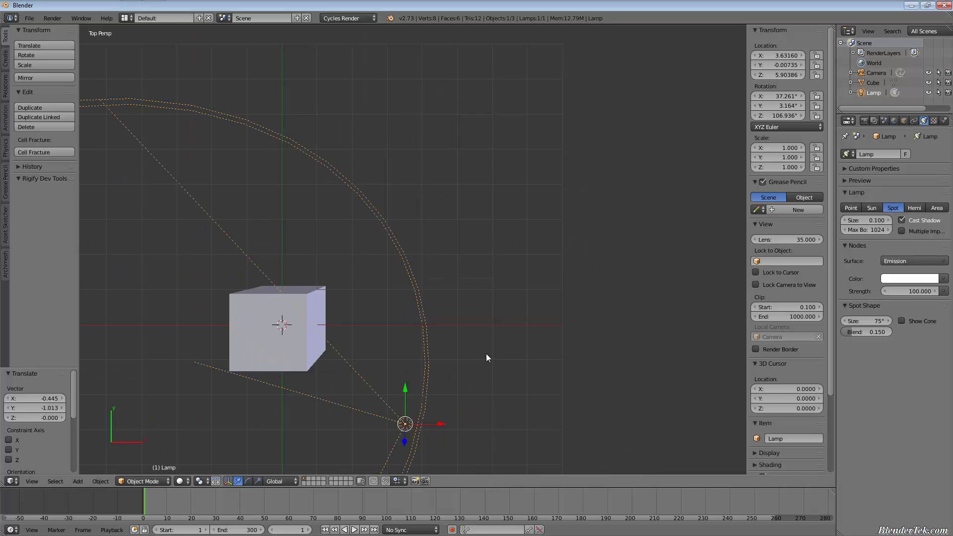
{"action": "scroll", "coordinate": [486, 353], "scroll_direction": "down", "scroll_amount": 4}
{"action": "key", "text": "KP_1"}
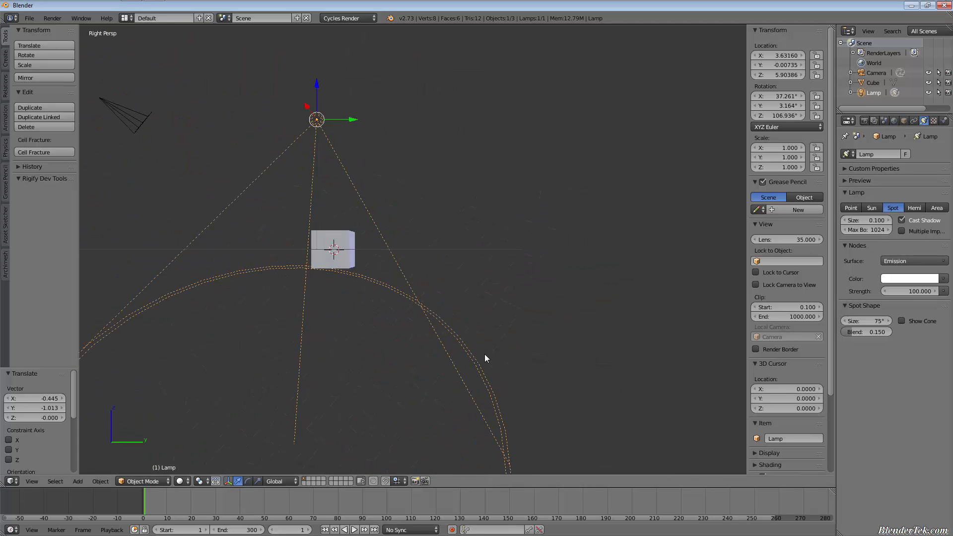
{"action": "scroll", "coordinate": [485, 358], "scroll_direction": "up", "scroll_amount": 3}
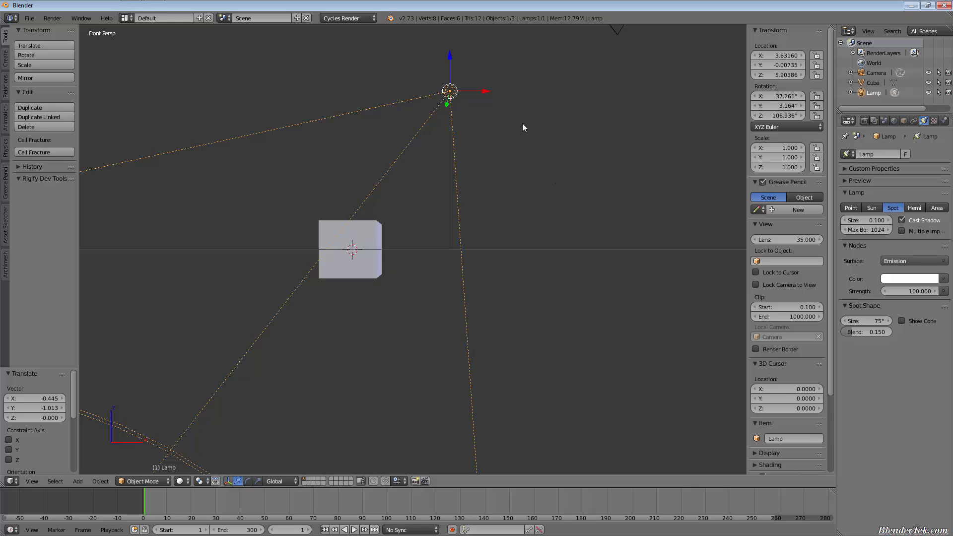
{"action": "key", "text": "g"}
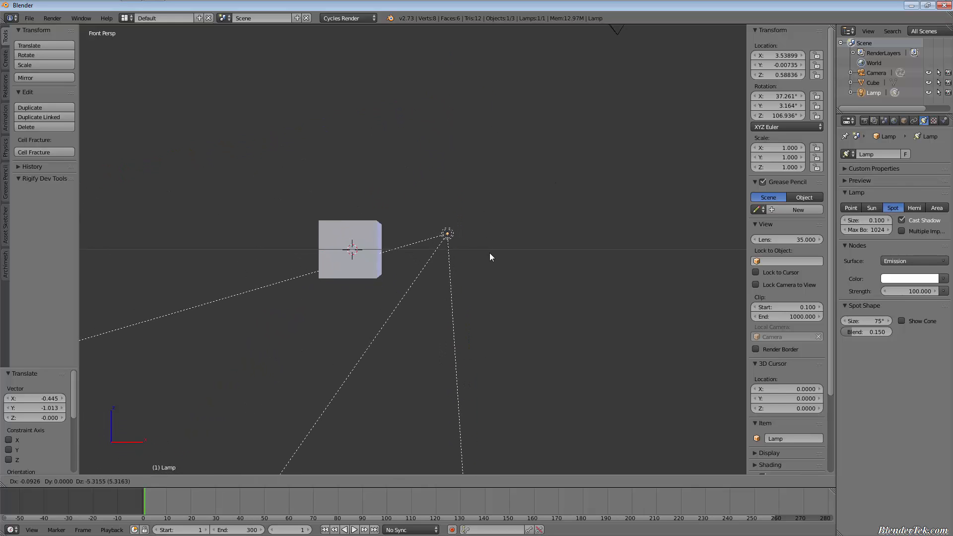
{"action": "left_click", "coordinate": [490, 269]}
- Aim the spot lamp at the cube by rotating it to about X 89.1°, Y -11.6°, Z 90.5°, and move it out to about X 6.08
{"action": "key", "text": "r"}
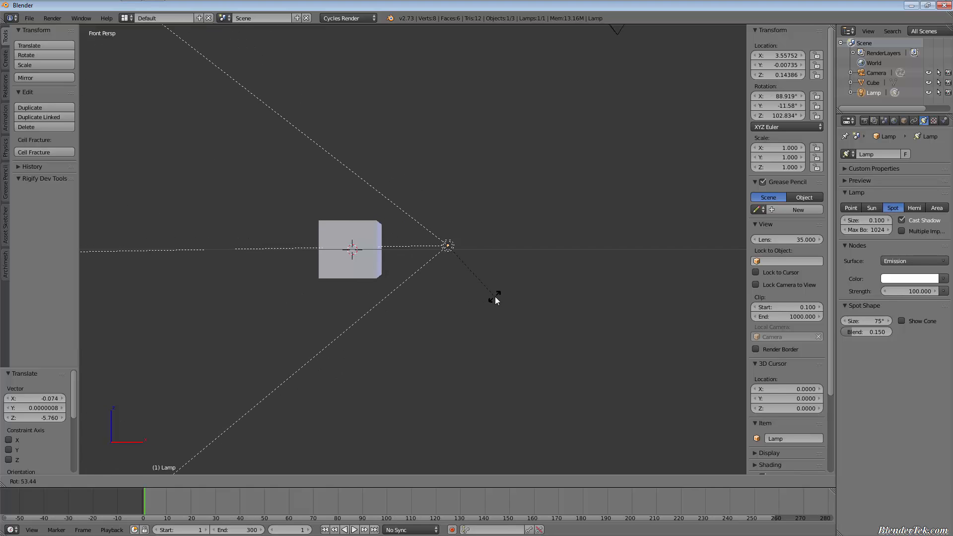
{"action": "left_click", "coordinate": [495, 296]}
{"action": "key", "text": "r"}
{"action": "left_click", "coordinate": [502, 278]}
{"action": "middle_click_drag", "start_coordinate": [501, 278], "coordinate": [487, 306]}
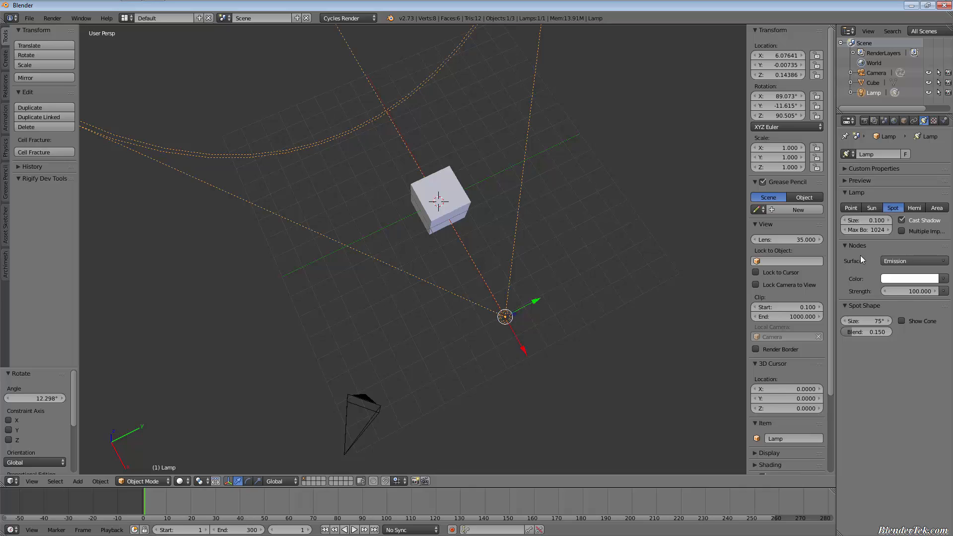
- Set the spot lamp's emission color to bright green and narrow its spot size to 2°
{"action": "left_click", "coordinate": [886, 279]}
{"action": "left_click_drag", "start_coordinate": [884, 200], "coordinate": [857, 151]}
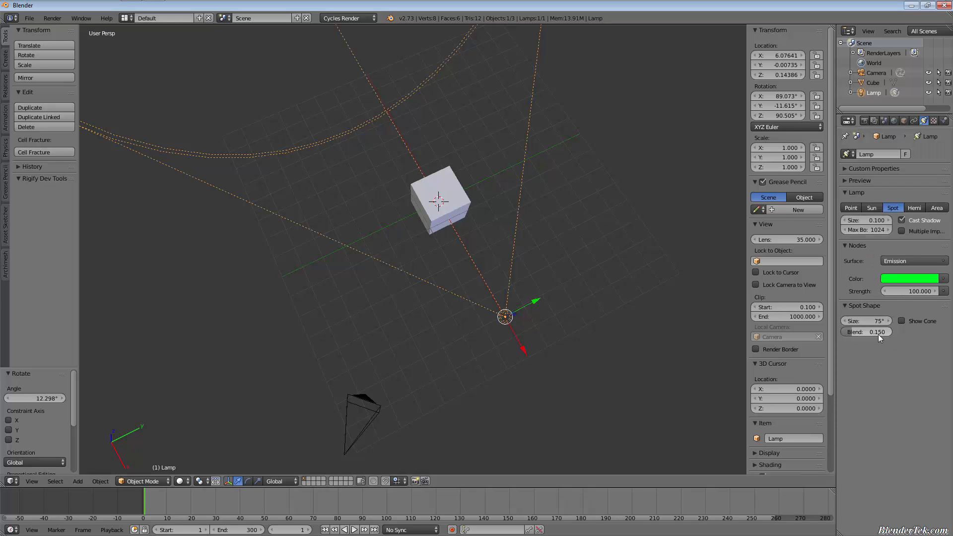
{"action": "left_click_drag", "start_coordinate": [875, 321], "coordinate": [826, 322]}
{"action": "scroll", "coordinate": [498, 333], "scroll_direction": "up", "scroll_amount": 3}
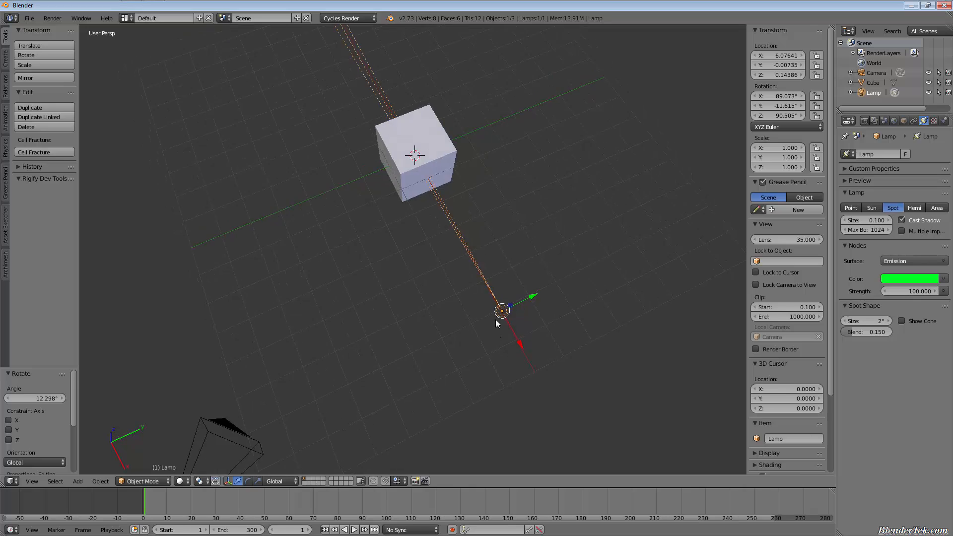
- Show the camera view with rendered shading to preview the green light on the cube
{"action": "key", "text": "KP_0"}
{"action": "left_click", "coordinate": [181, 482]}
{"action": "left_click", "coordinate": [220, 416]}
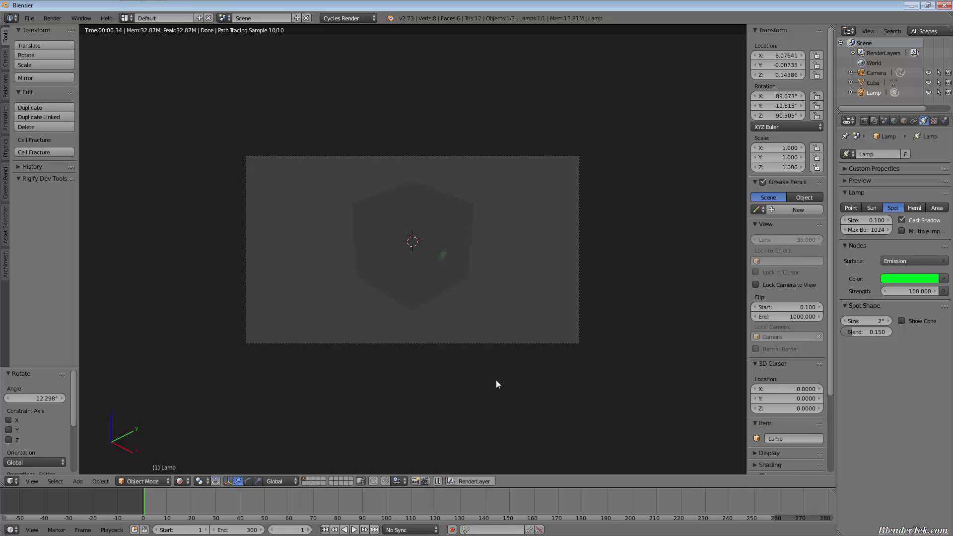
- Set the spot lamp's blend to 0 and its emission strength to 343.4
{"action": "scroll", "coordinate": [457, 293], "scroll_direction": "up", "scroll_amount": 8}
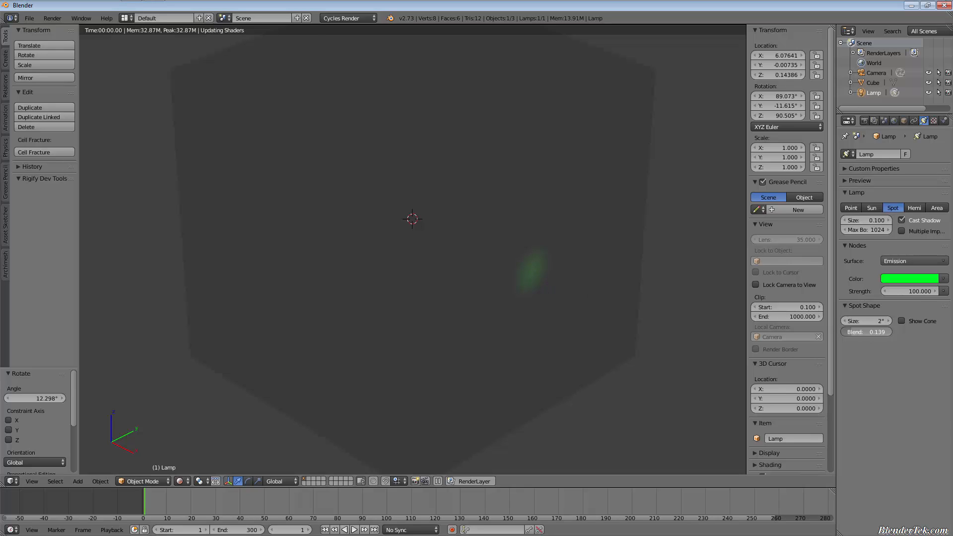
{"action": "left_click_drag", "start_coordinate": [866, 331], "coordinate": [818, 349]}
{"action": "left_click_drag", "start_coordinate": [907, 293], "coordinate": [945, 293]}
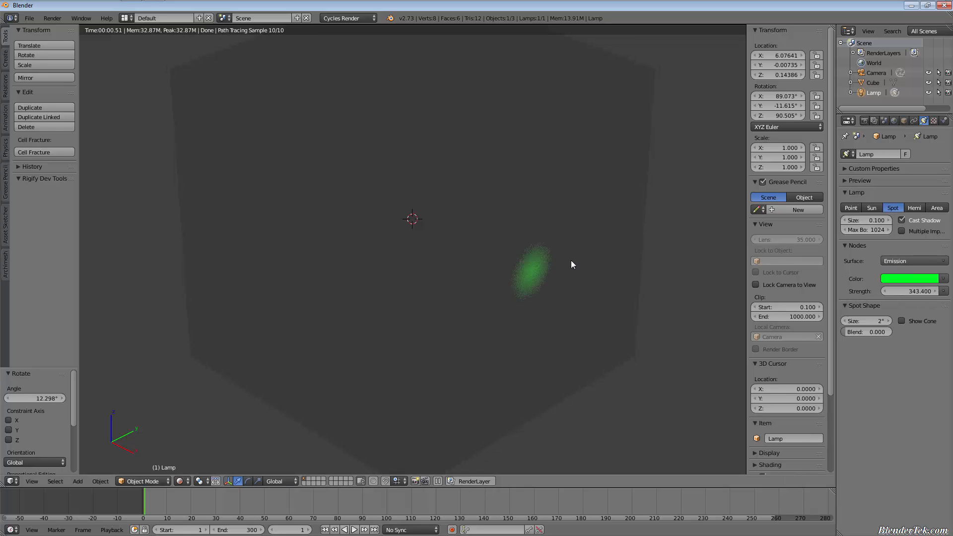
- Sharpen the green light dot by setting the spot lamp's size to 0 and its spot shape size to 1°
{"action": "key", "text": "KP_0"}
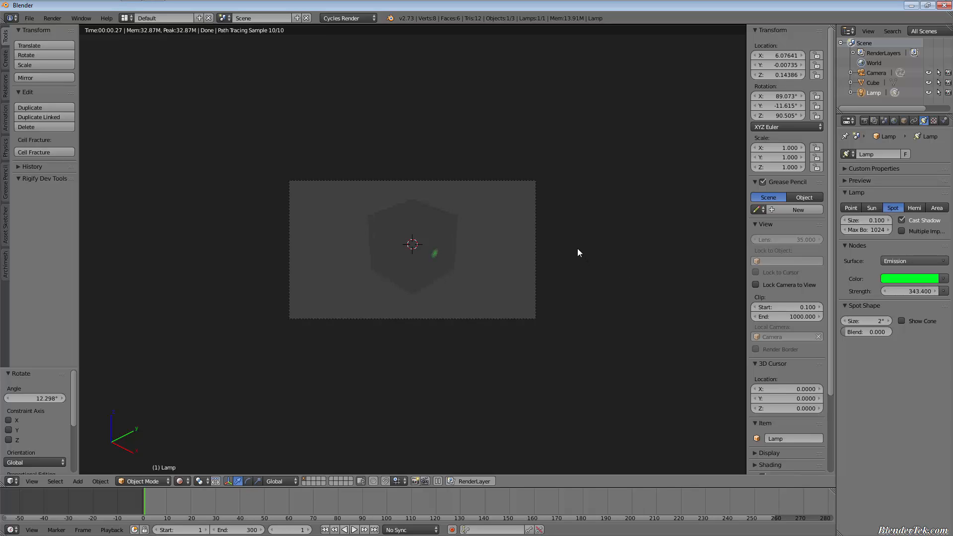
{"action": "left_click_drag", "start_coordinate": [873, 220], "coordinate": [839, 234]}
{"action": "scroll", "coordinate": [516, 292], "scroll_direction": "up", "scroll_amount": 4}
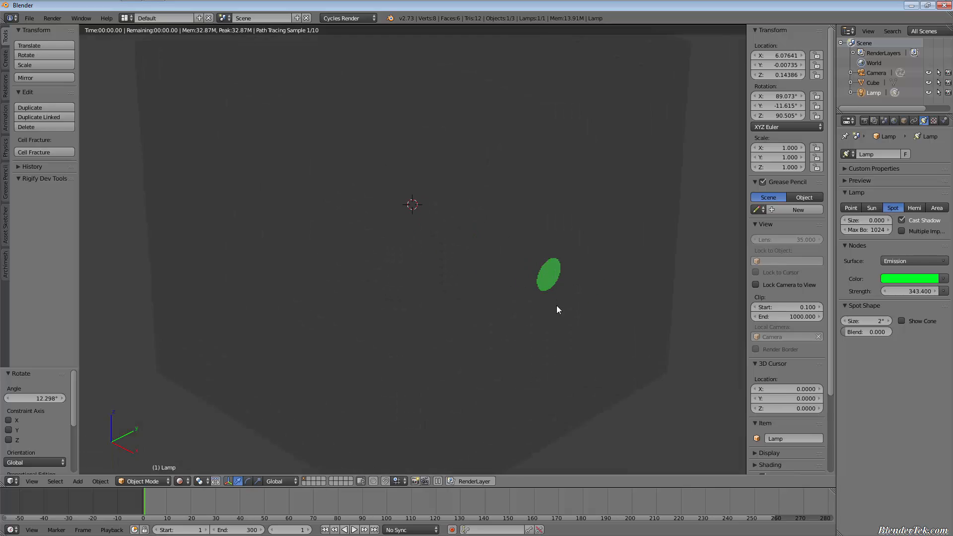
{"action": "scroll", "coordinate": [552, 306], "scroll_direction": "down", "scroll_amount": 4}
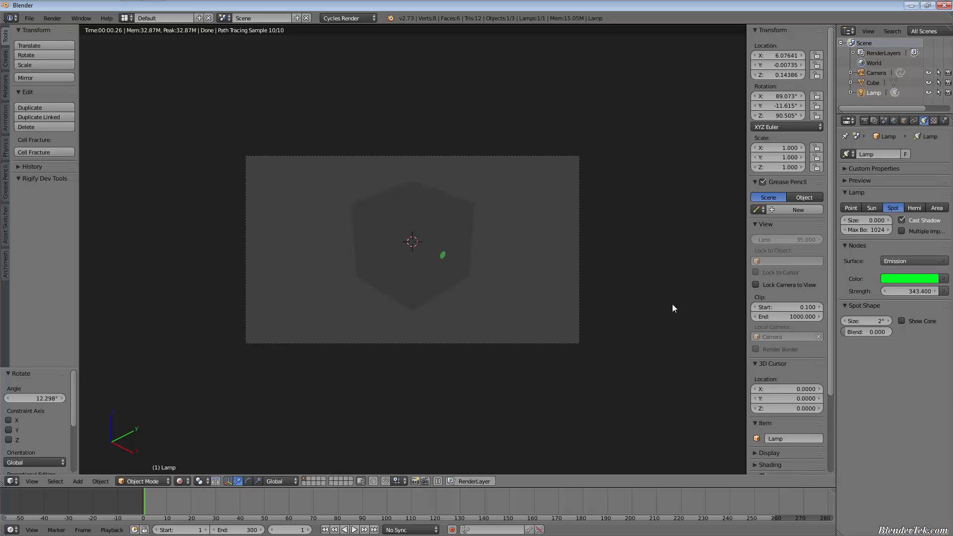
{"action": "left_click", "coordinate": [842, 320]}
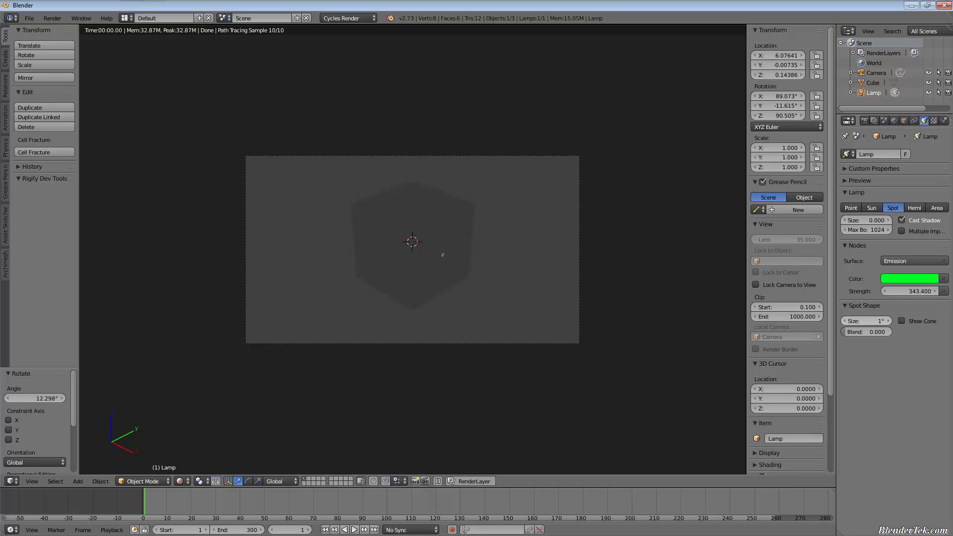
{"action": "left_click_drag", "start_coordinate": [884, 323], "coordinate": [856, 323]}
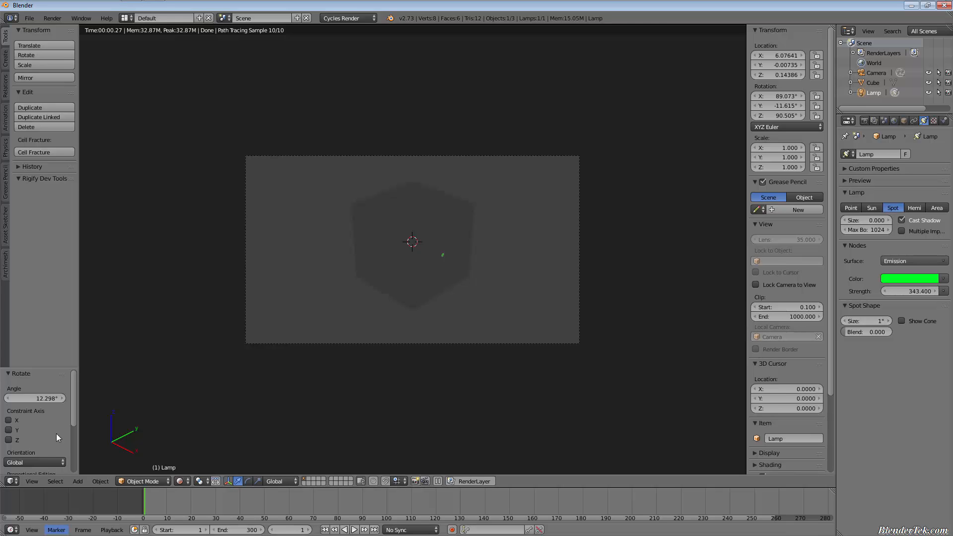
- Open the recent file beamtest.blend
{"action": "left_click", "coordinate": [30, 18]}
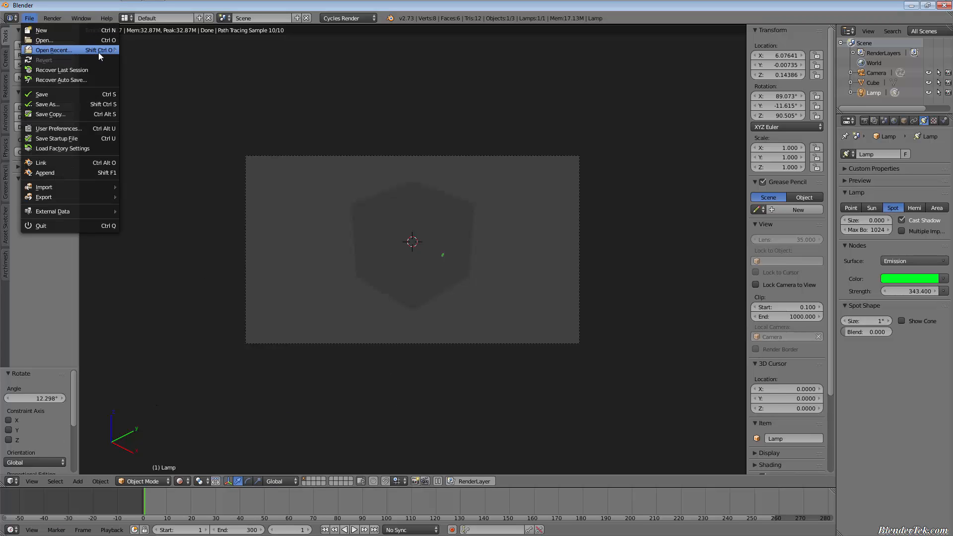
{"action": "mouse_move", "coordinate": [98, 50]}
{"action": "left_click", "coordinate": [149, 50]}
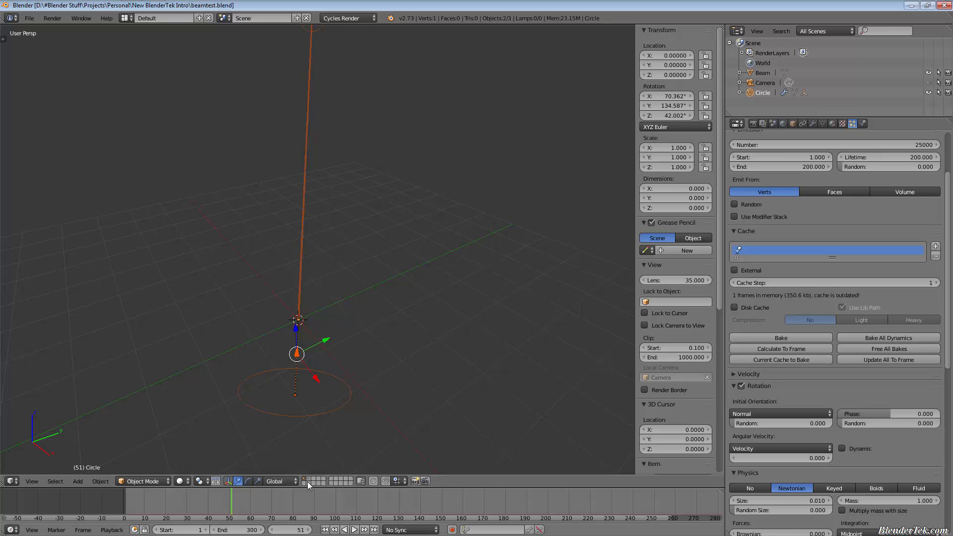
- Show the scene with rendered shading and examine the particle beam up close from several angles
{"action": "left_click", "coordinate": [181, 481]}
{"action": "left_click", "coordinate": [205, 415]}
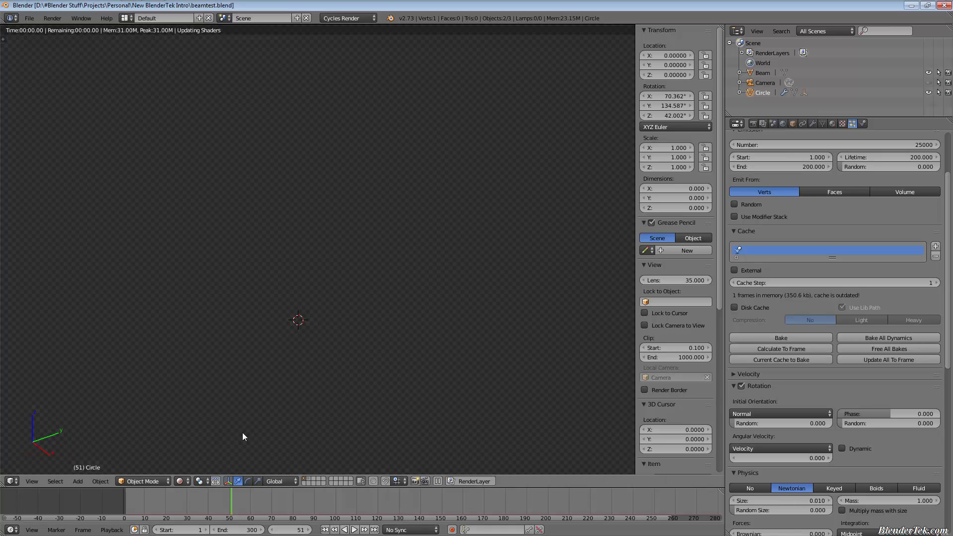
{"action": "middle_click_drag", "start_coordinate": [264, 366], "coordinate": [1, 216]}
{"action": "scroll", "coordinate": [396, 299], "scroll_direction": "up", "scroll_amount": 5}
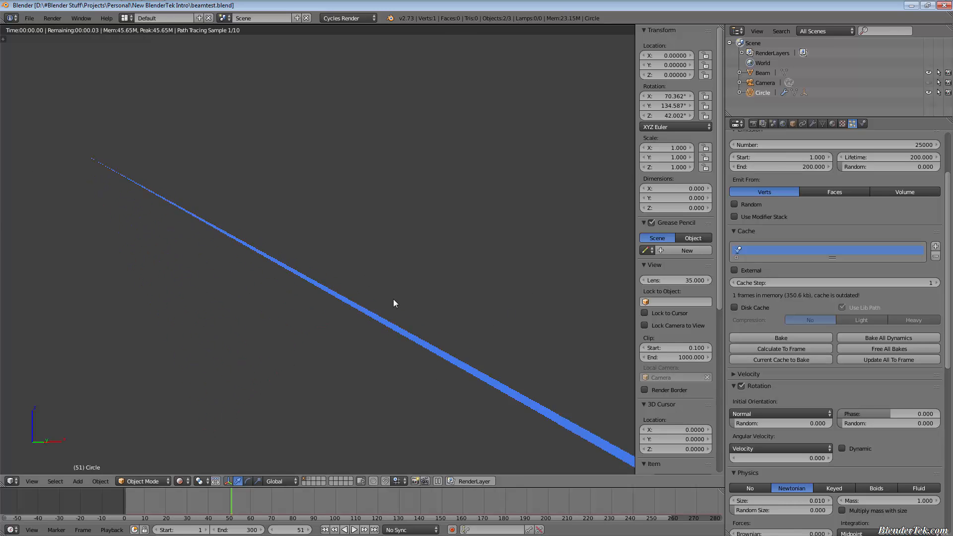
{"action": "scroll", "coordinate": [396, 306], "scroll_direction": "down", "scroll_amount": 2}
{"action": "mouse_move", "coordinate": [396, 305]}
{"action": "middle_mouse_down"}
{"action": "mouse_move", "coordinate": [434, 345]}
{"action": "mouse_move", "coordinate": [366, 357]}
{"action": "middle_mouse_up"}
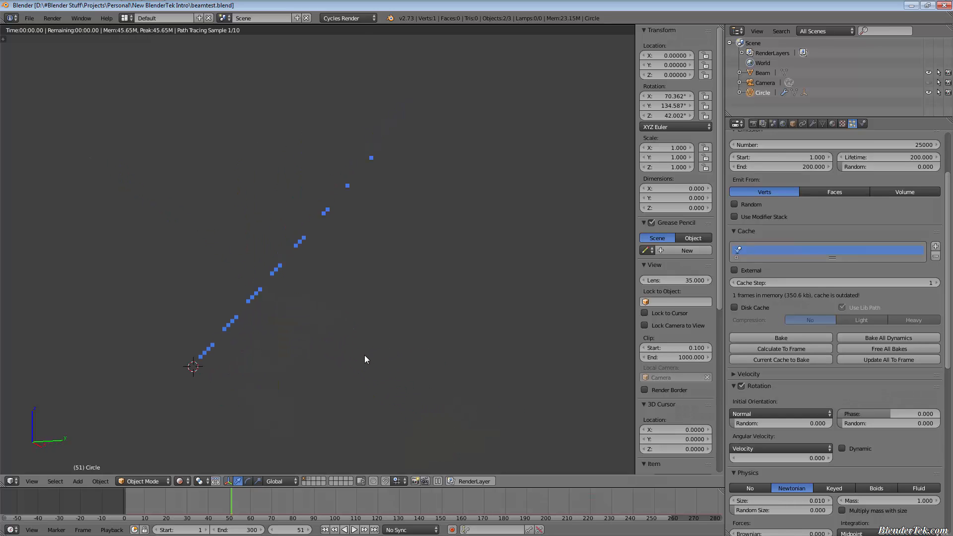